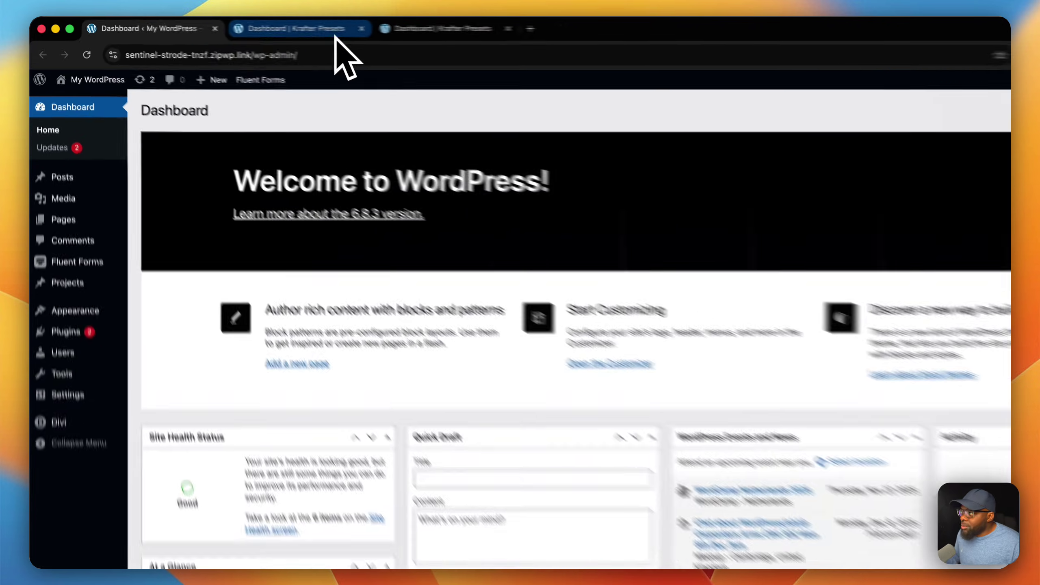
# - Create a new page on the Krafter Presets site and title it Page
pyautogui.click(334, 36)
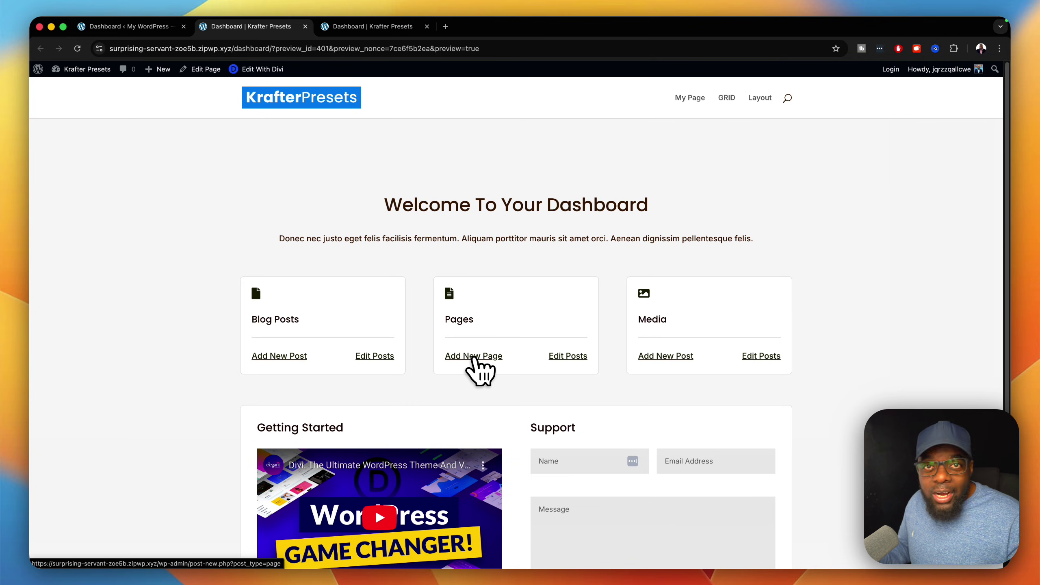
pyautogui.click(475, 358)
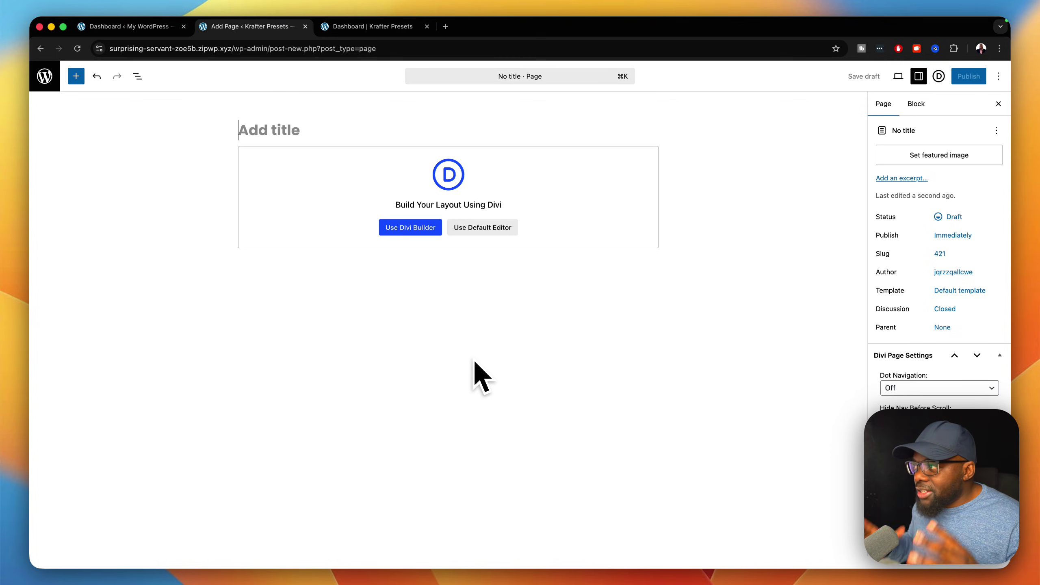
pyautogui.write('Page')
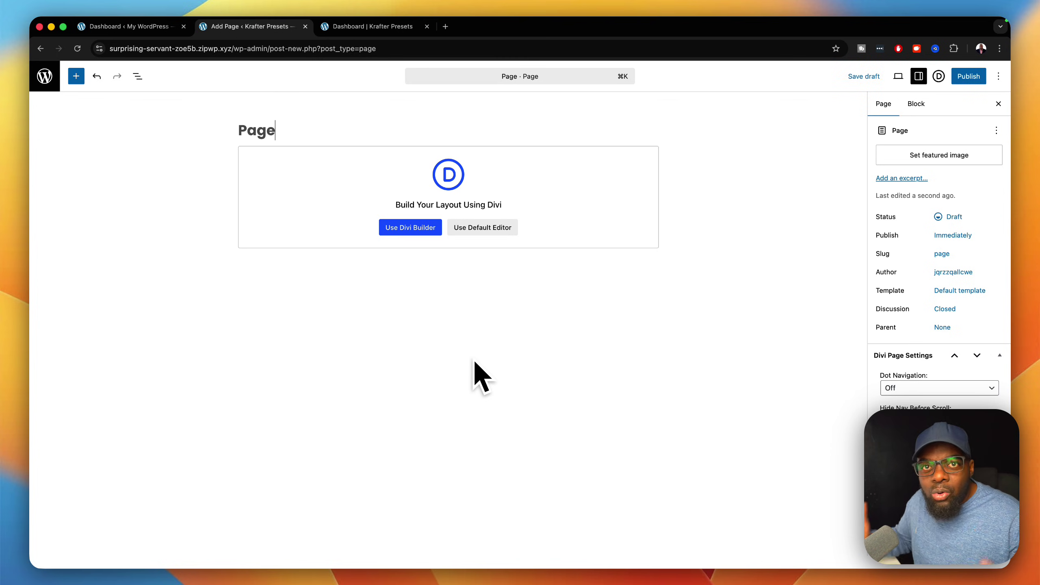
pyautogui.click(156, 28)
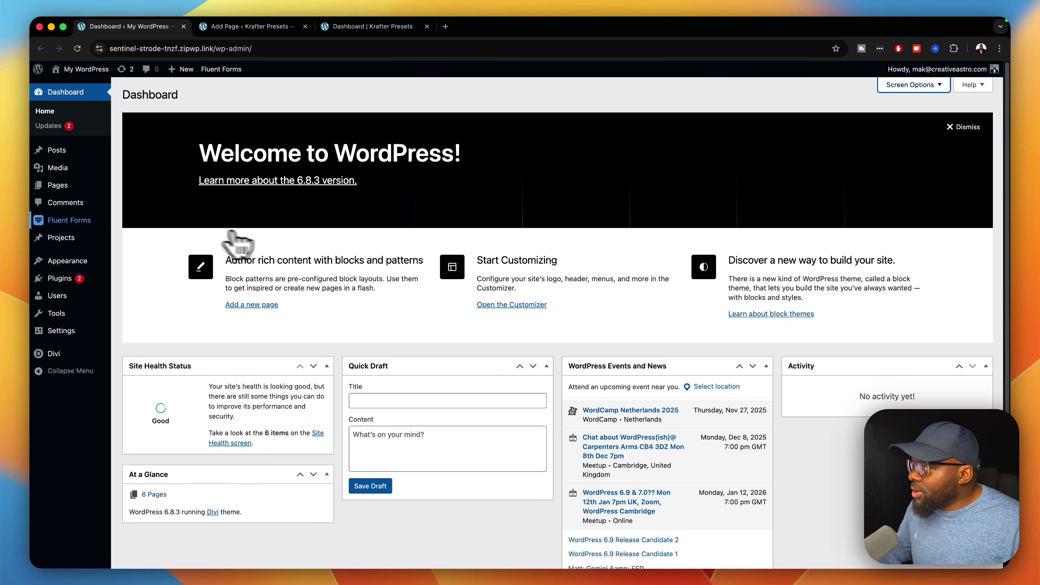
pyautogui.moveTo(88, 188)
pyautogui.click(147, 200)
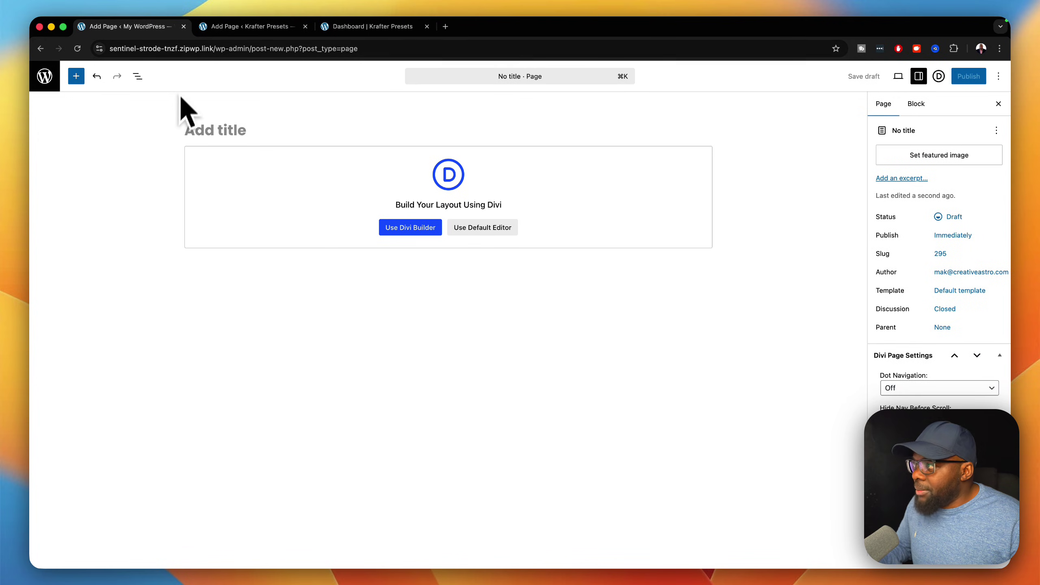
pyautogui.click(183, 26)
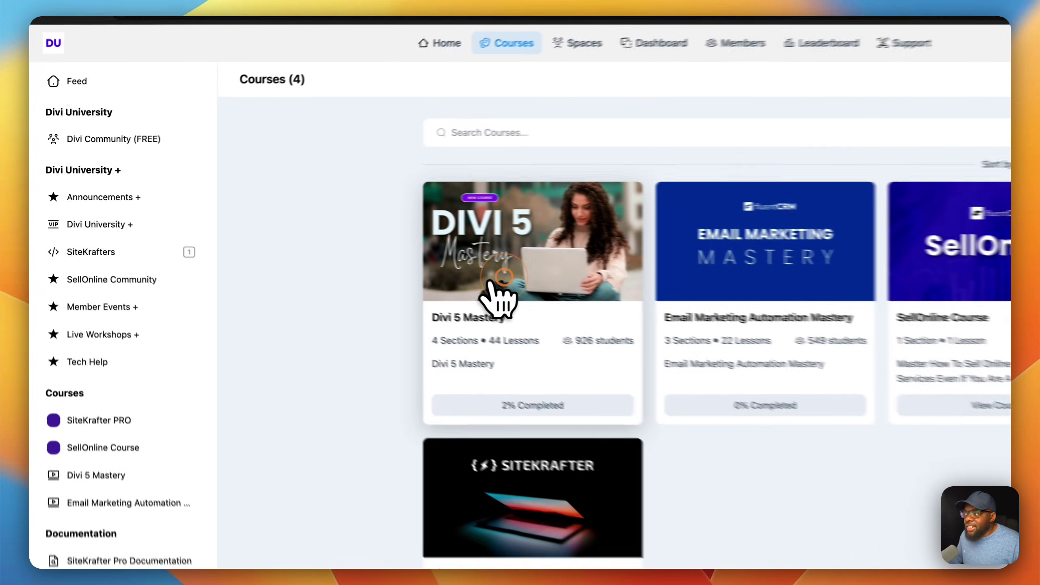
# - Open the Divi 5 Mastery course and look through its lesson list
pyautogui.click(381, 259)
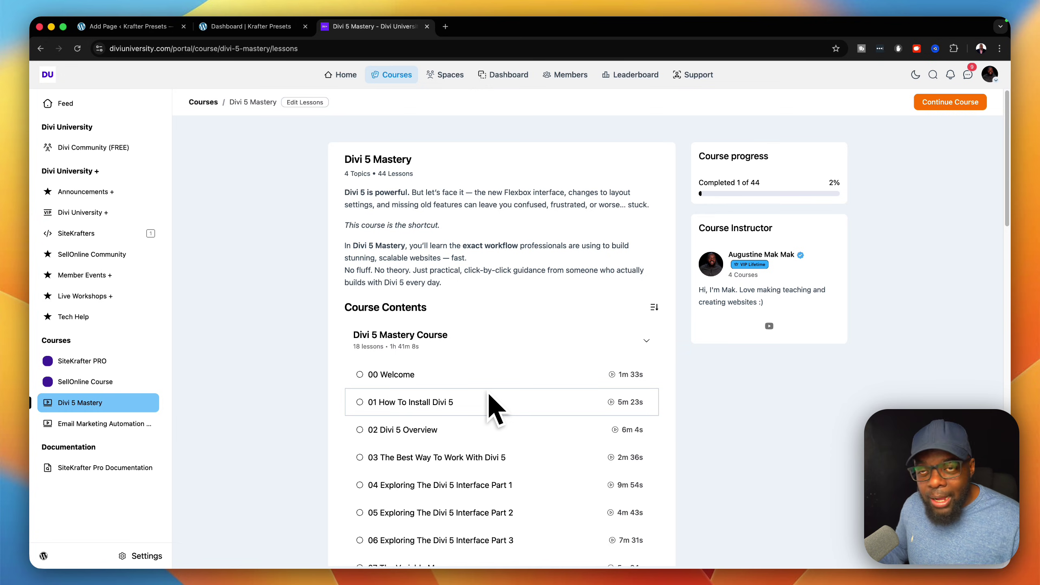
pyautogui.scroll(-10, 489, 393)
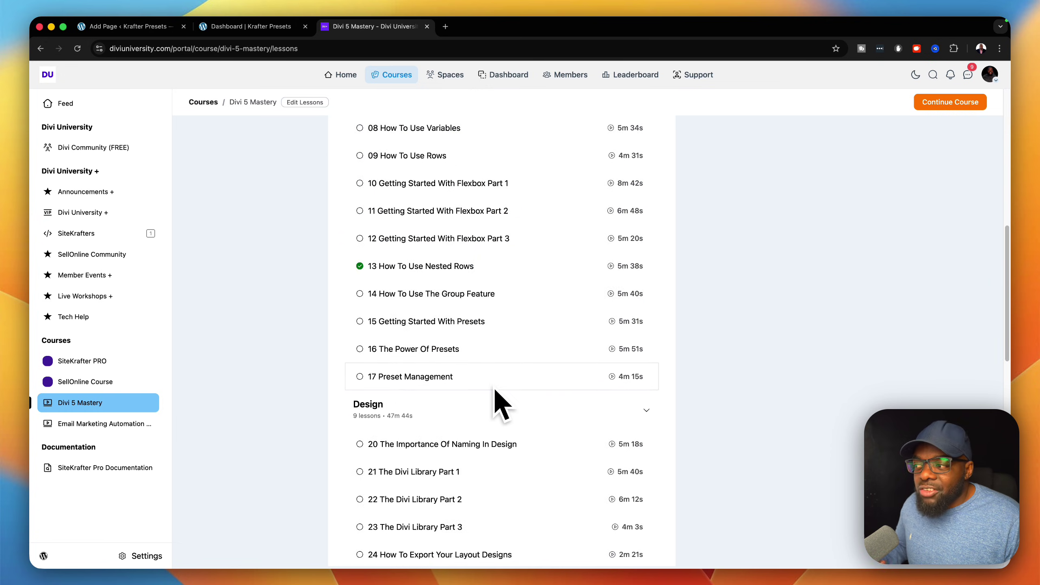
pyautogui.scroll(-2, 497, 389)
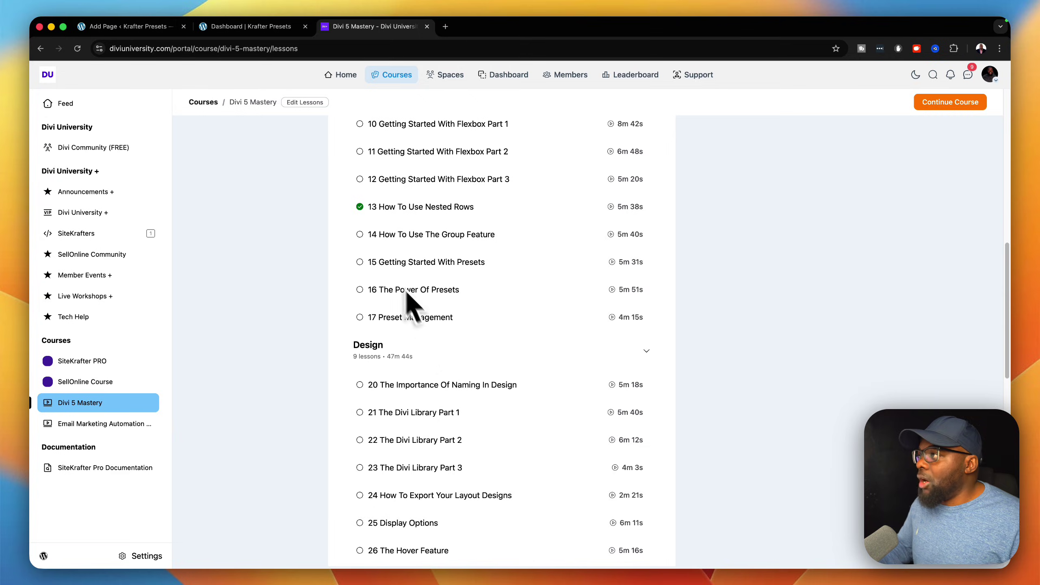
# - Return to the new page's editor, retitle the page My Dashboard and open it in the Divi Builder
pyautogui.press('super+1')
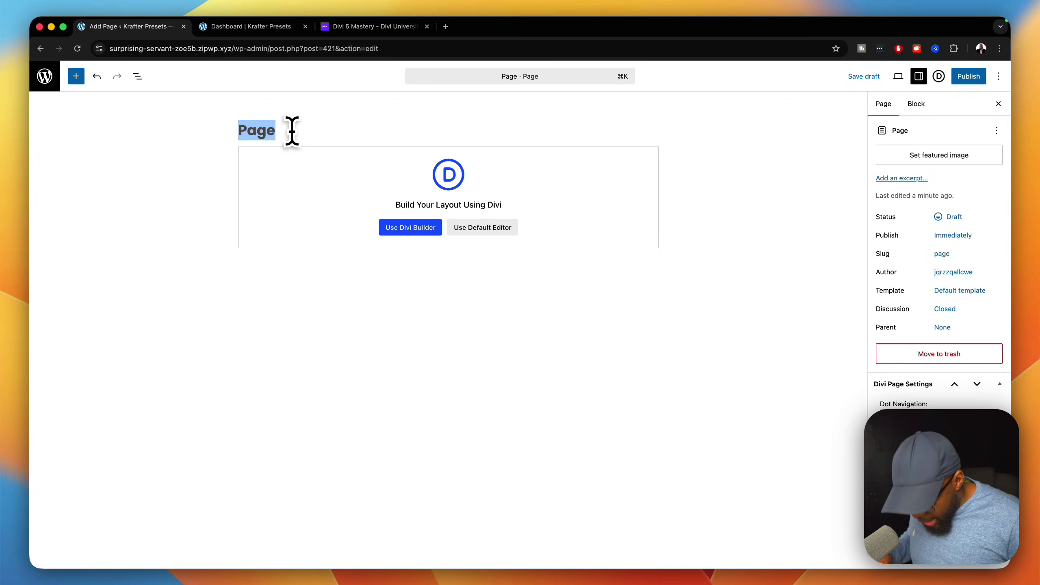
pyautogui.write('My')
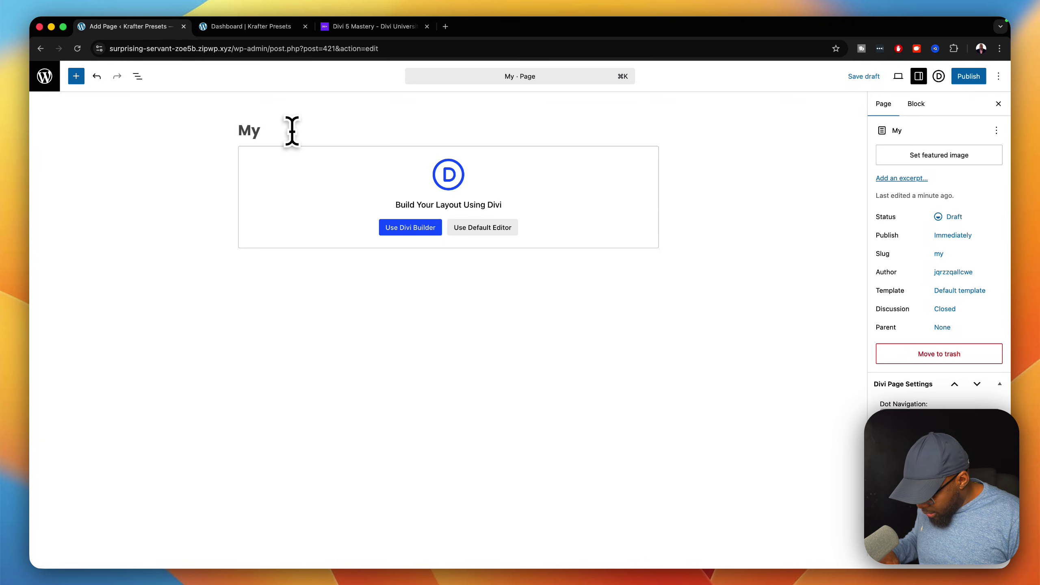
pyautogui.write(' Dashb')
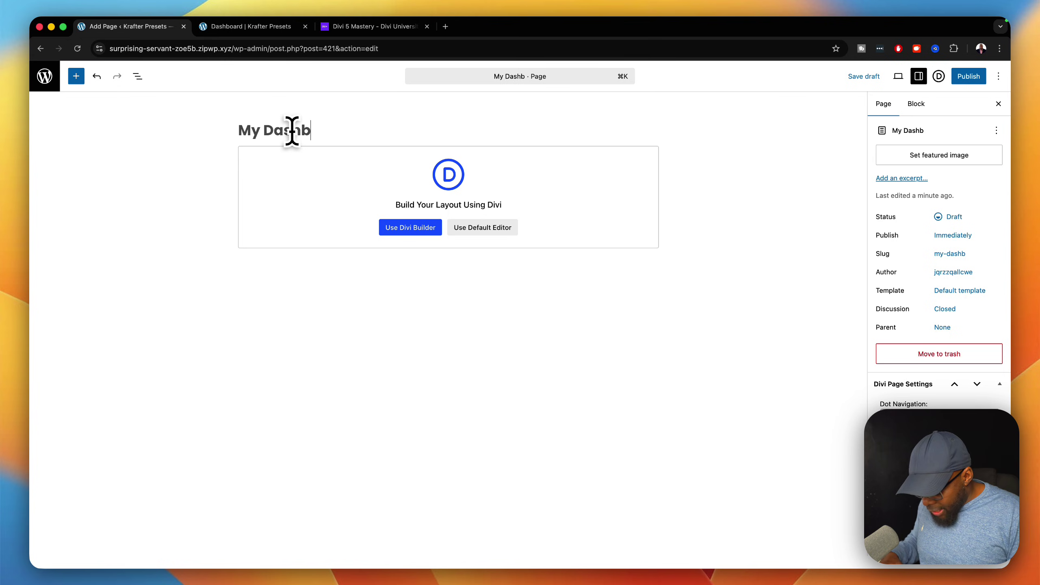
pyautogui.write('oard')
pyautogui.press('super+s')
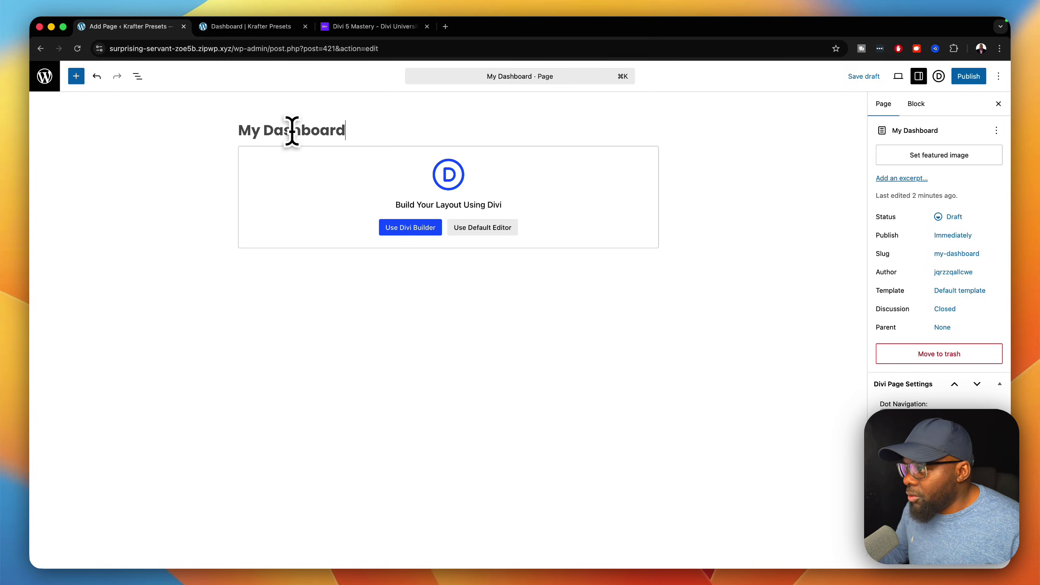
pyautogui.click(398, 229)
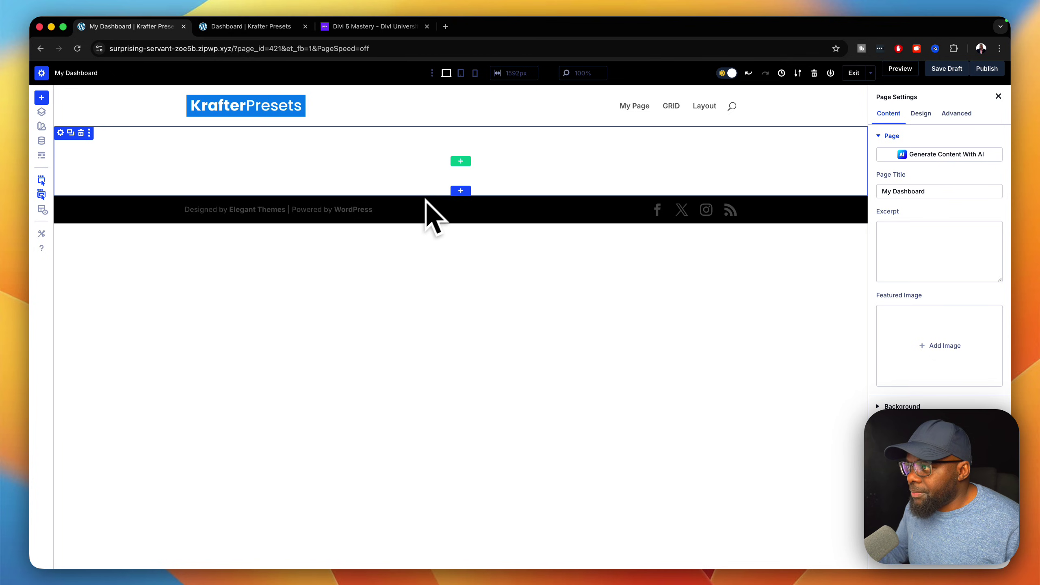
# - Insert a single-column flex row in the empty section and add a Heading module to it
pyautogui.click(461, 161)
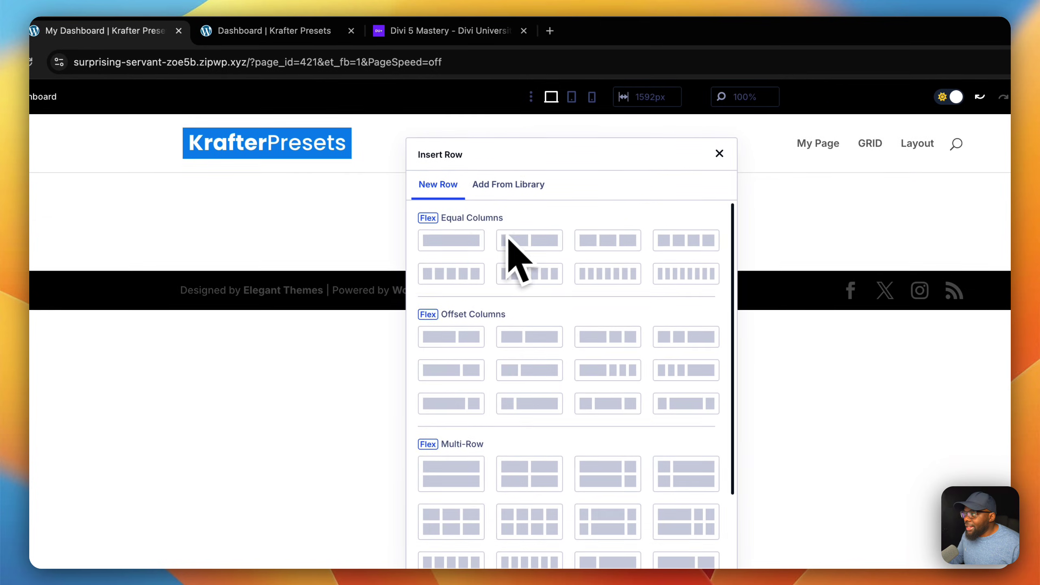
pyautogui.click(471, 244)
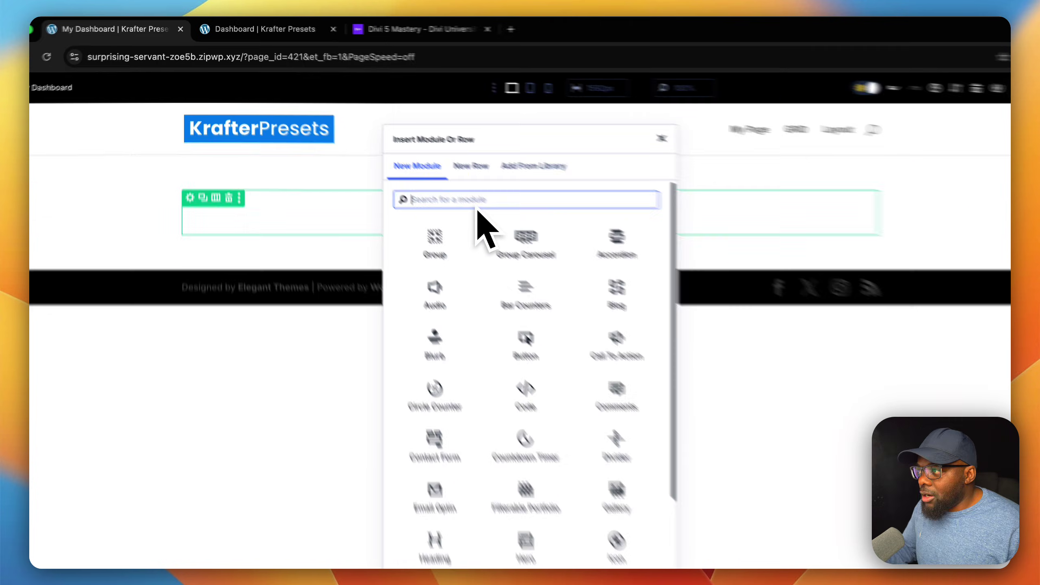
pyautogui.write('hea')
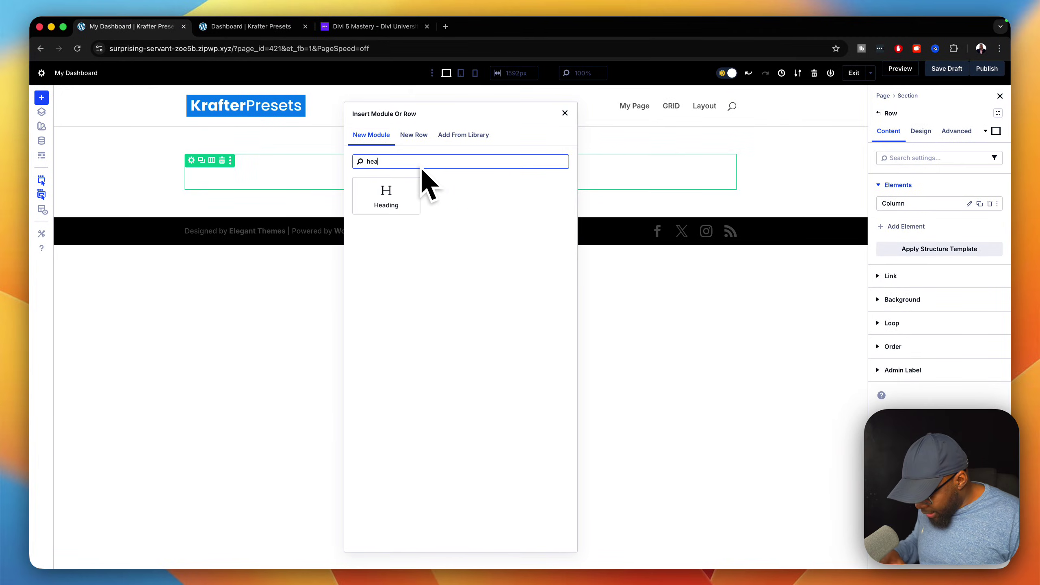
pyautogui.write('d')
pyautogui.click(387, 196)
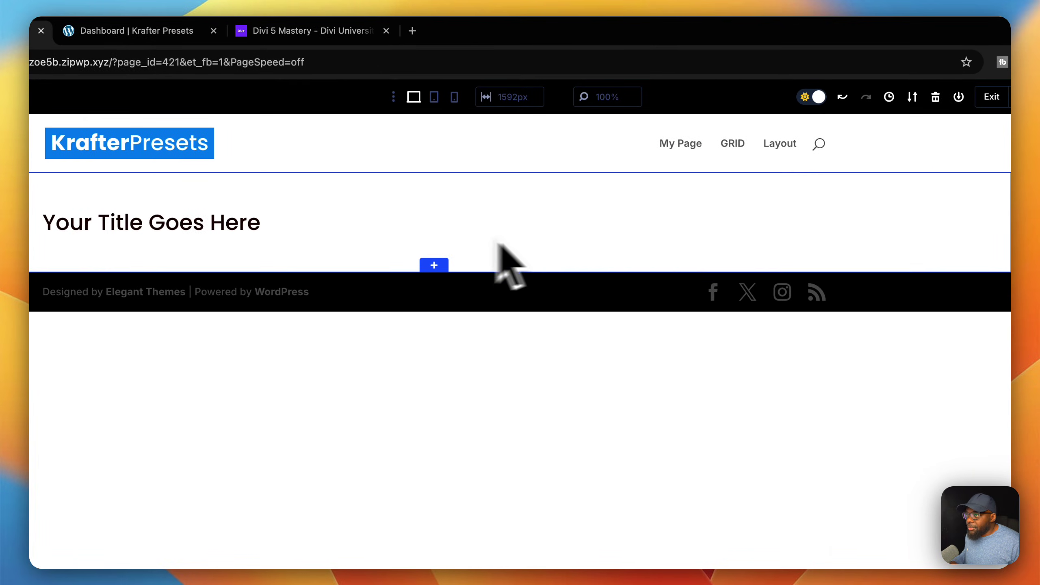
# - Center the text alignment of the heading in its Heading Text design settings
pyautogui.click(764, 220)
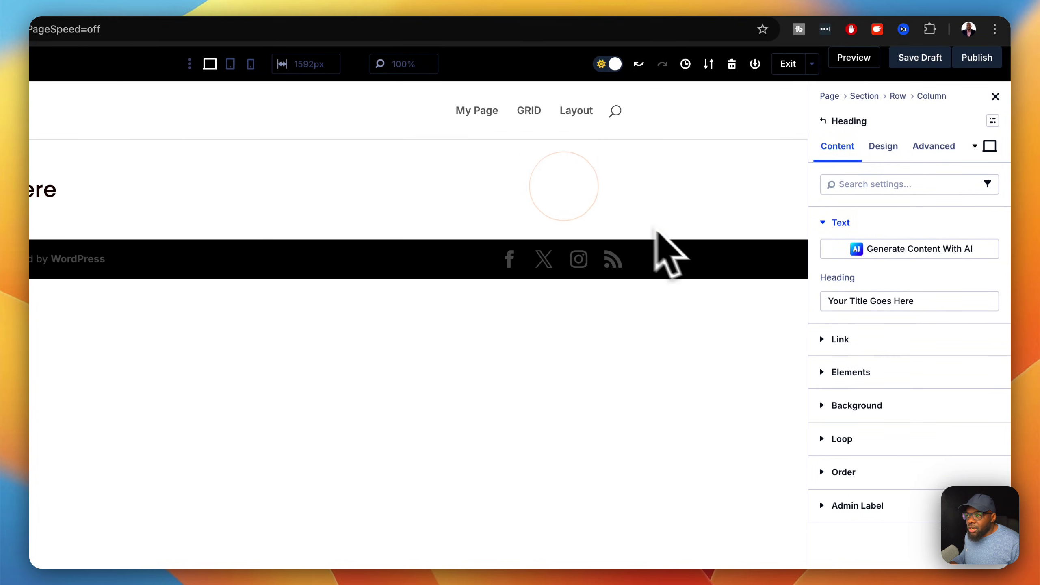
pyautogui.click(884, 155)
pyautogui.click(885, 257)
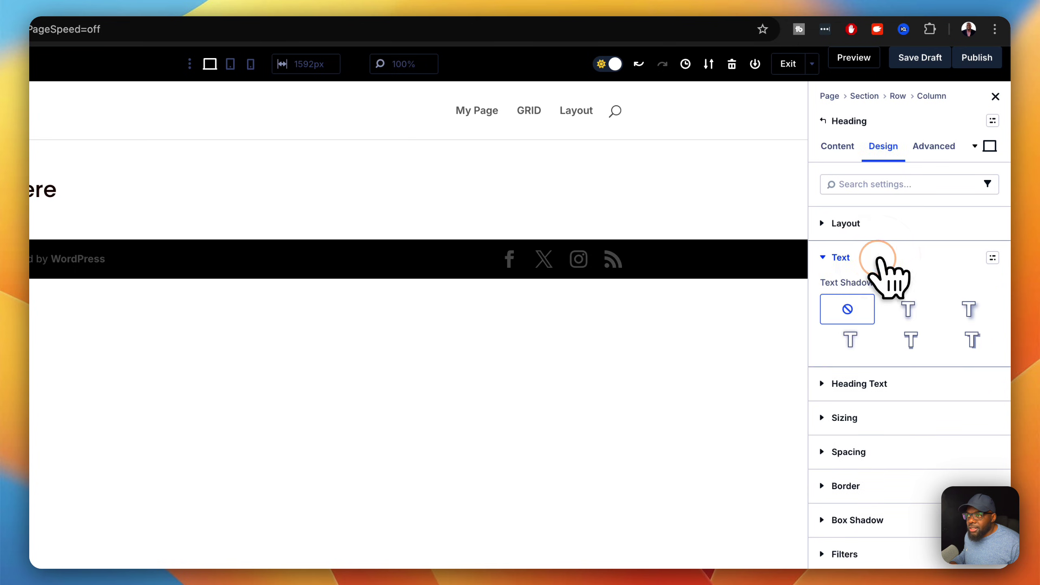
pyautogui.click(884, 384)
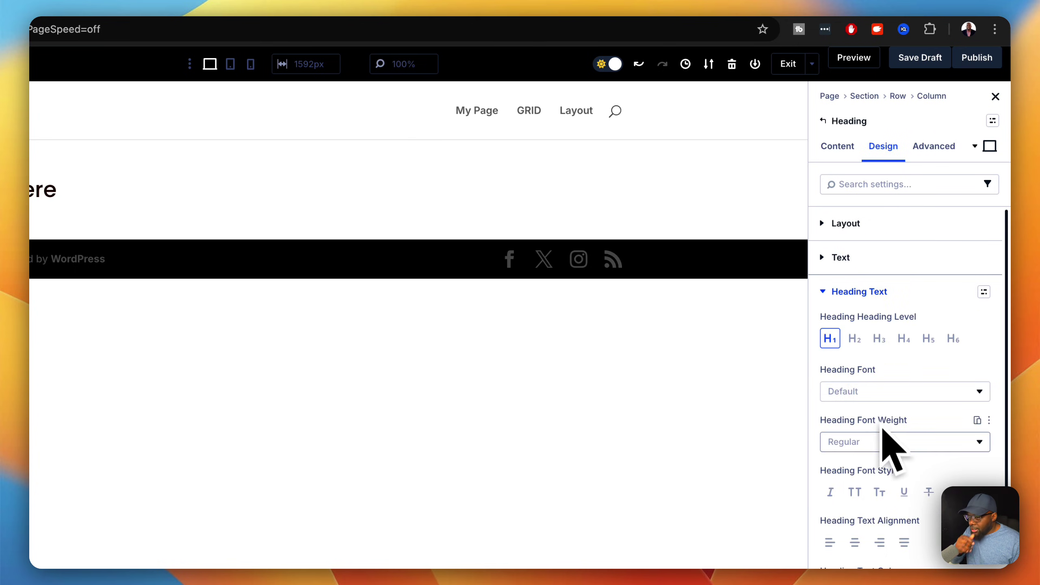
pyautogui.click(855, 438)
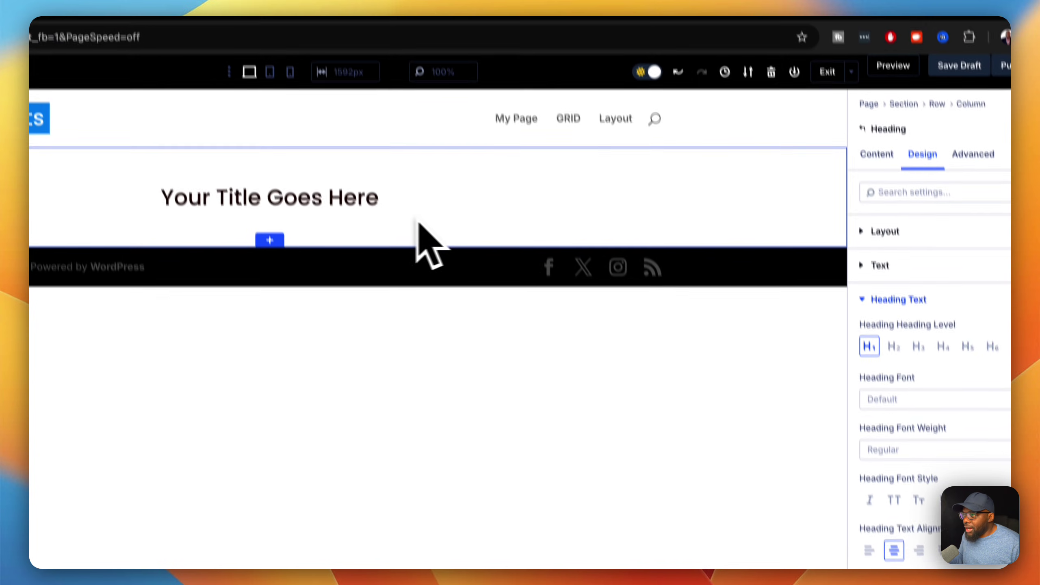
# - Add a Text module directly below the heading
pyautogui.click(649, 199)
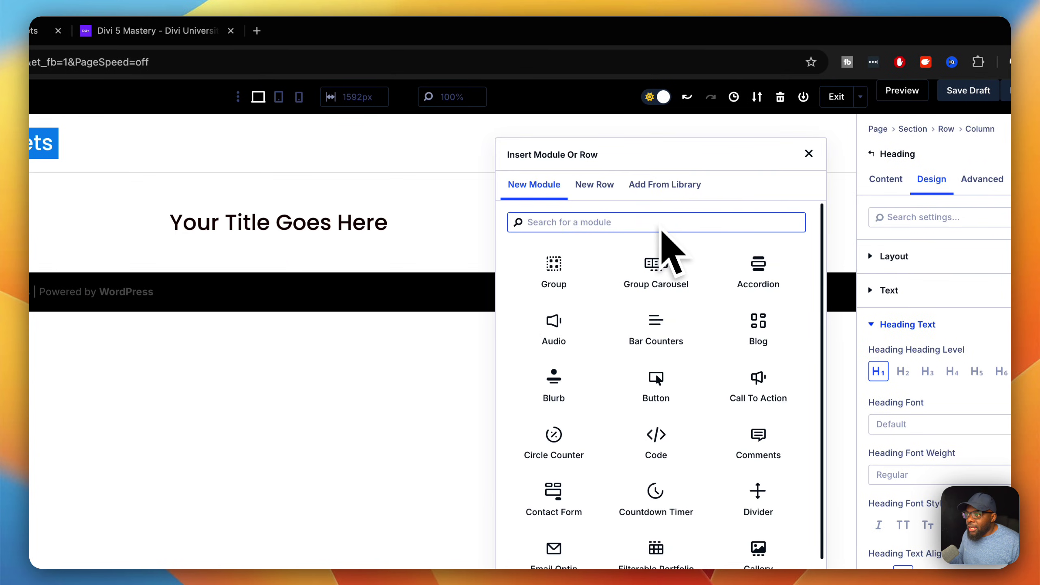
pyautogui.write('tex')
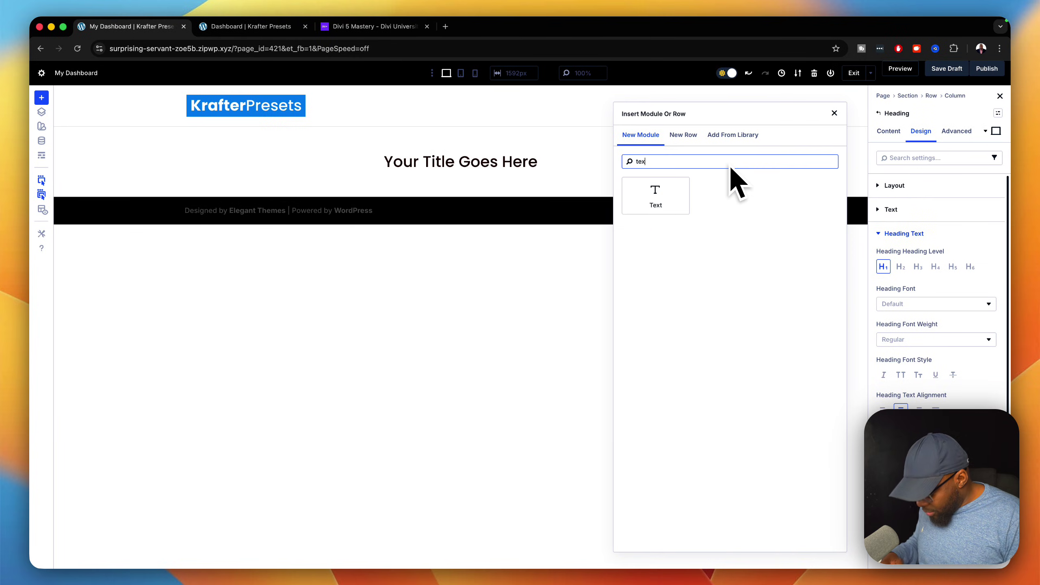
pyautogui.click(680, 195)
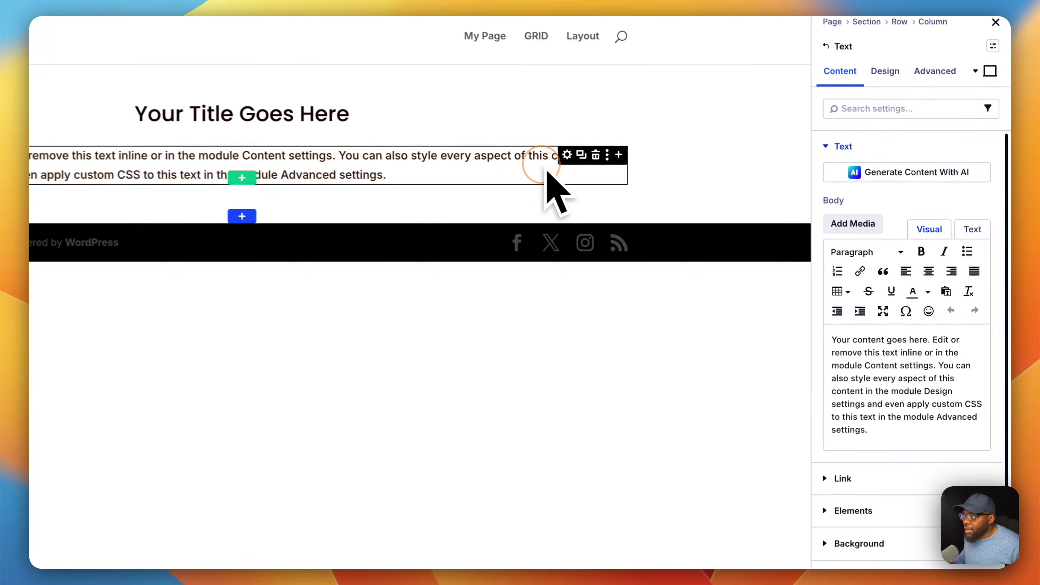
# - Replace the module's body with "Donec nec justo eget felis facilisis fermentum. Aliquam porttitor mauris sit amet orci. Aenean dignissim pellentesque felis." and center it
pyautogui.moveTo(884, 435); pyautogui.dragTo(750, 332)
pyautogui.write('Donec nec justo eget felis facilisis fermentum. Aliquam porttitor mauris sit amet orci. Aenean dignissim pellentesque felis.')
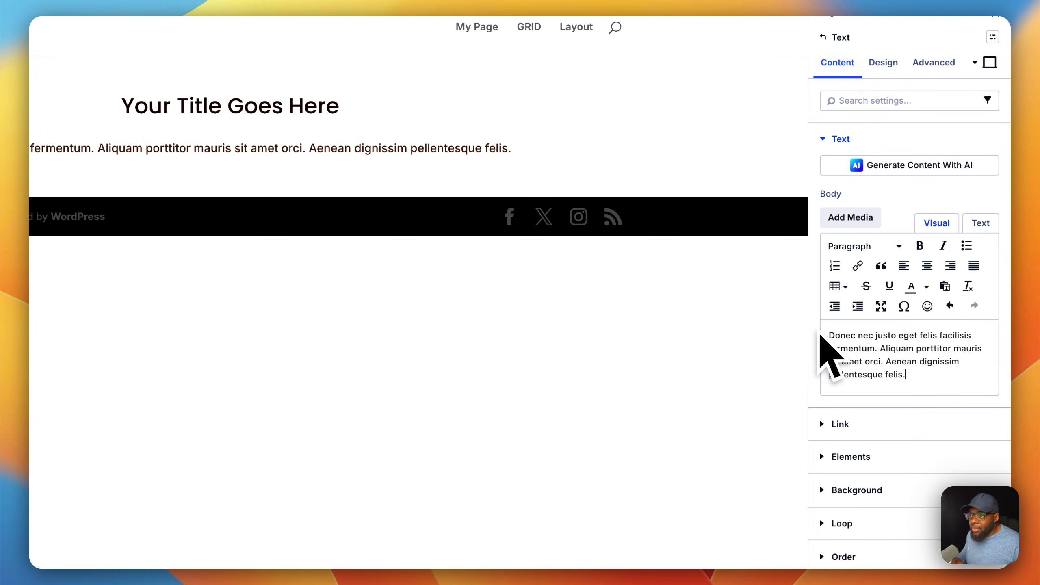
pyautogui.click(927, 267)
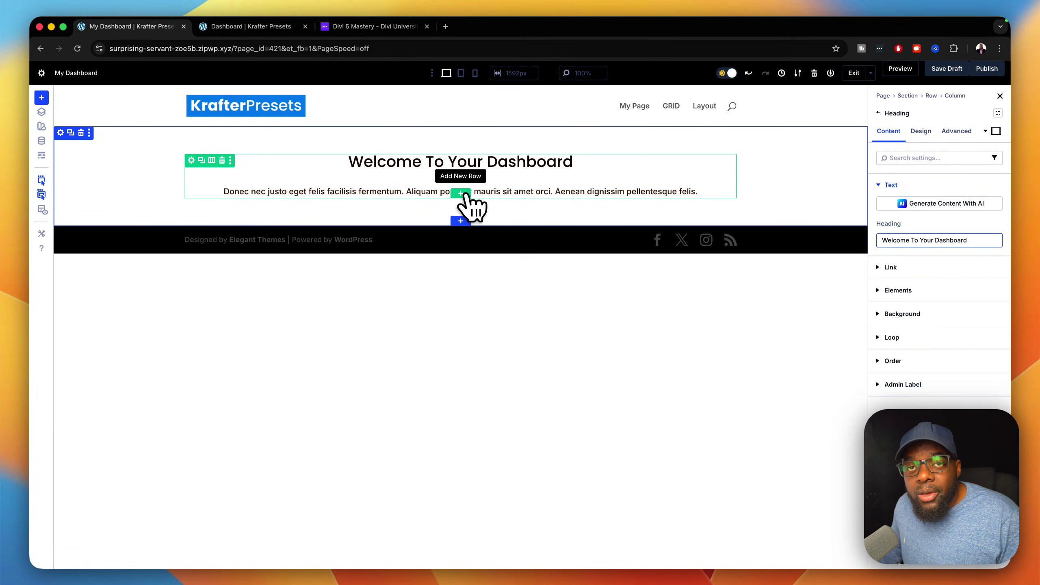
# - Add a second single-column row below the intro text and insert a Group module in it
pyautogui.click(463, 194)
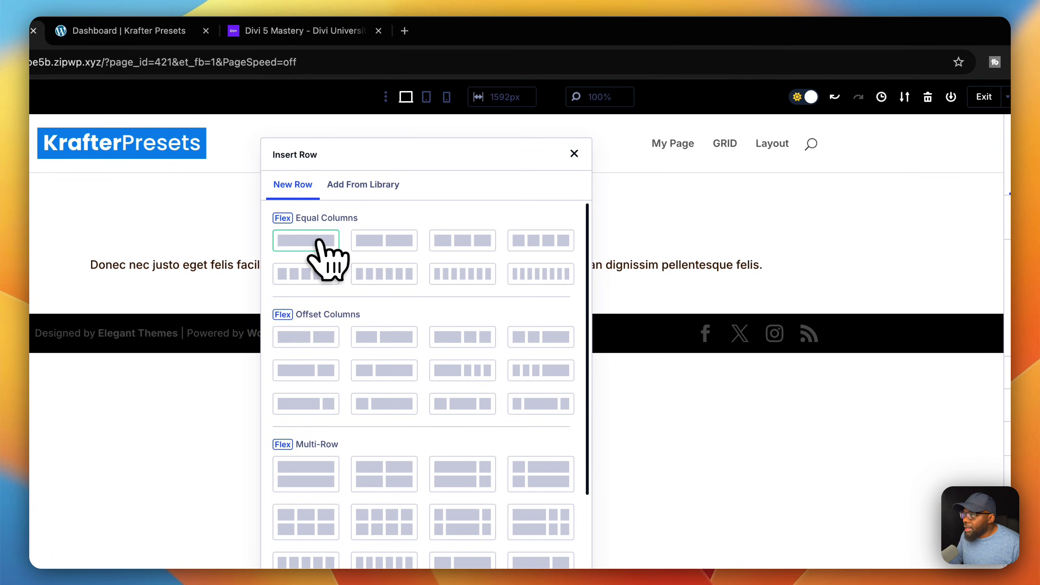
pyautogui.click(318, 242)
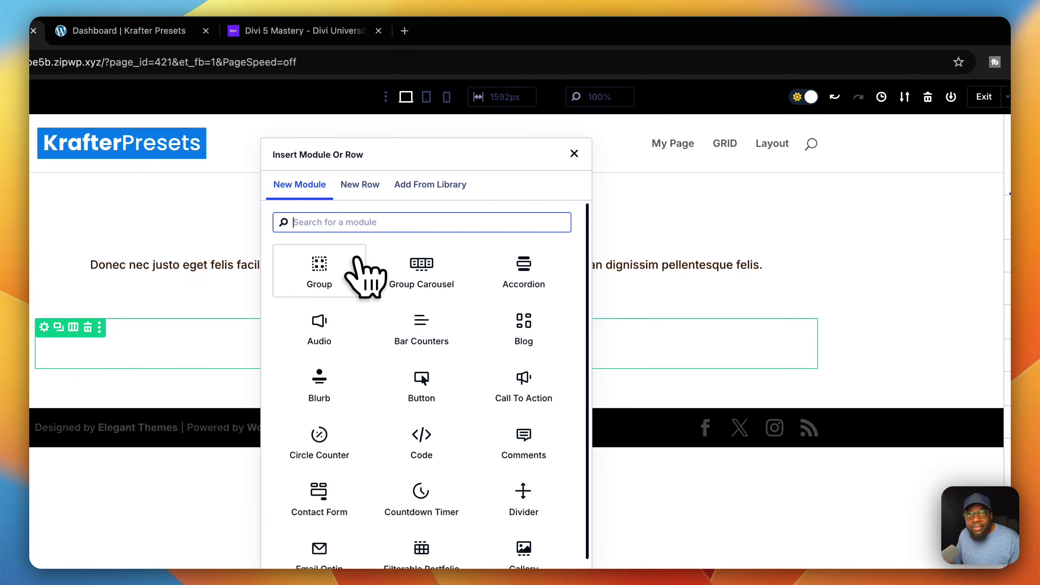
pyautogui.click(356, 256)
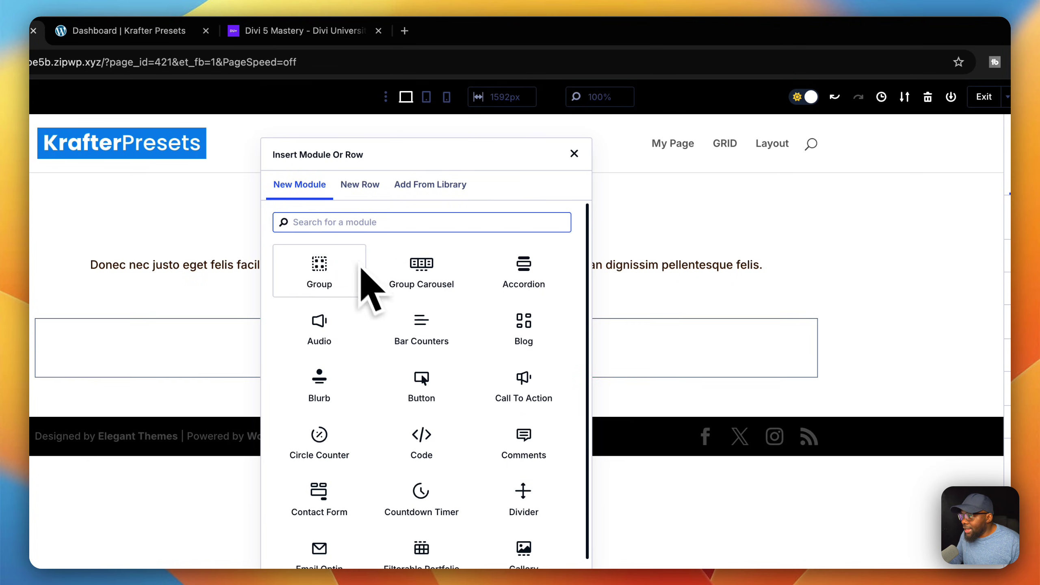
pyautogui.click(574, 154)
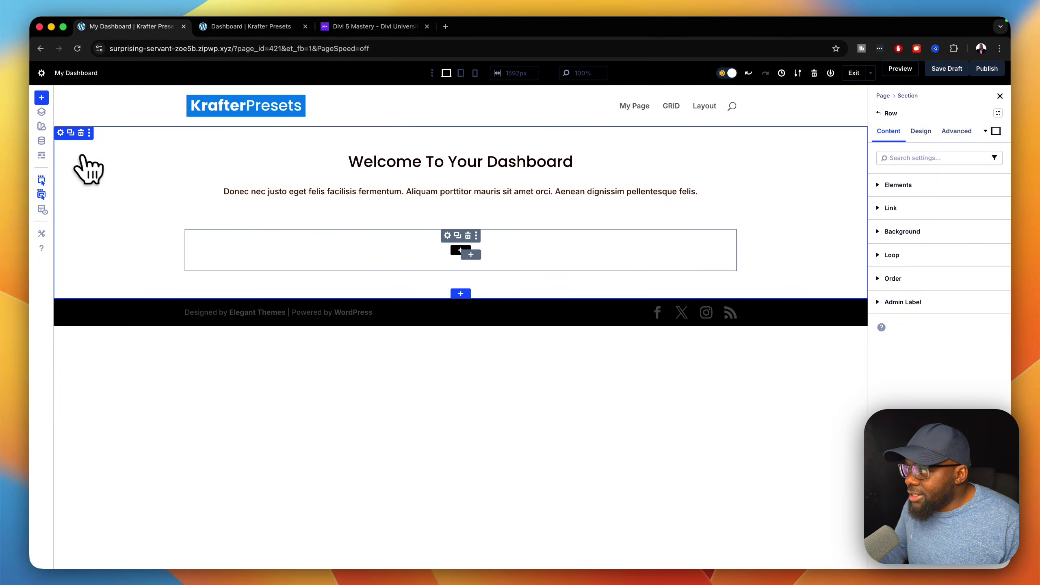
# - Set the section's background color to the light gray F1F1F1
pyautogui.click(60, 133)
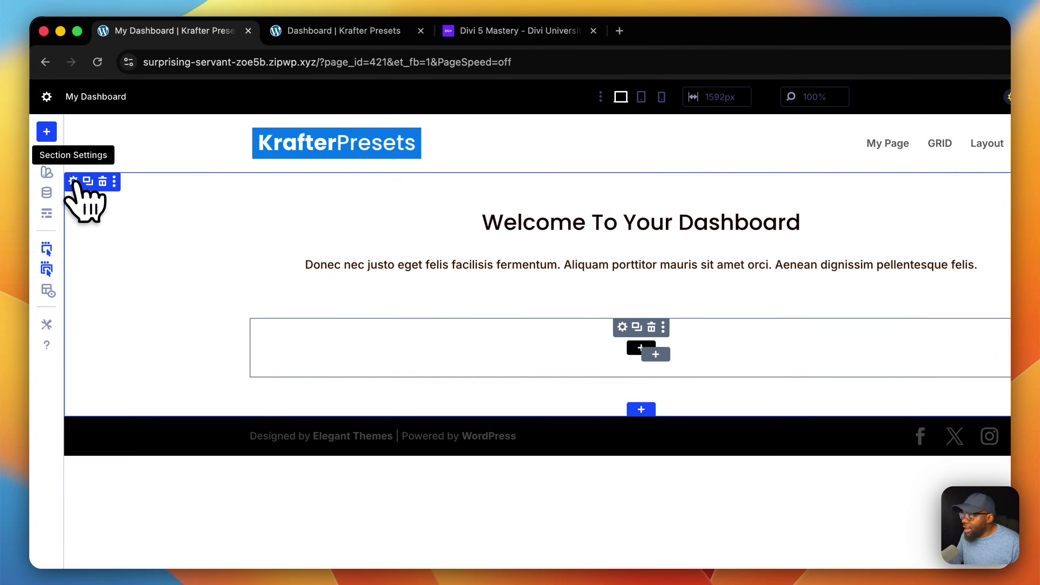
pyautogui.click(959, 241)
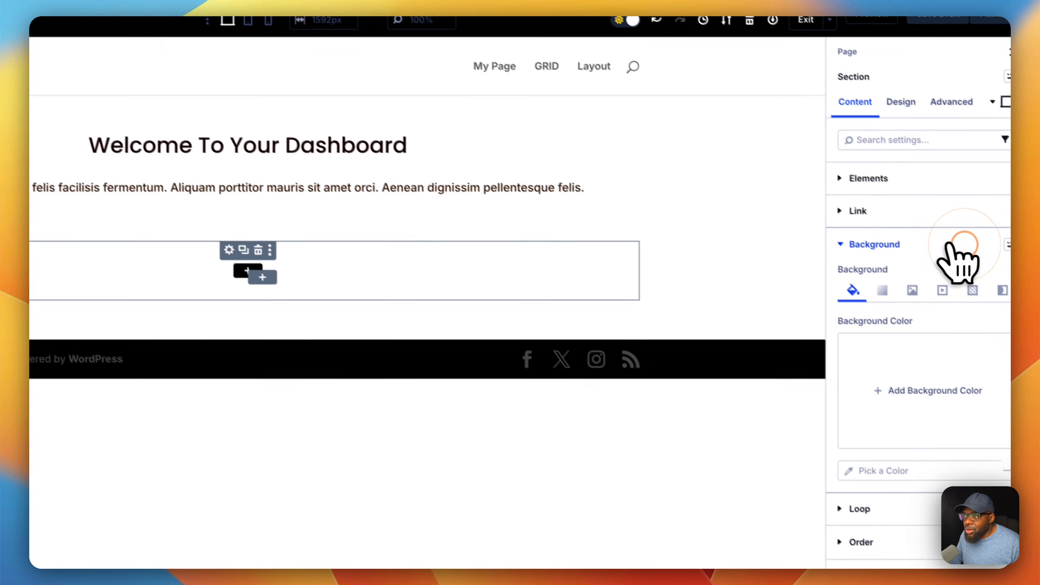
pyautogui.click(905, 367)
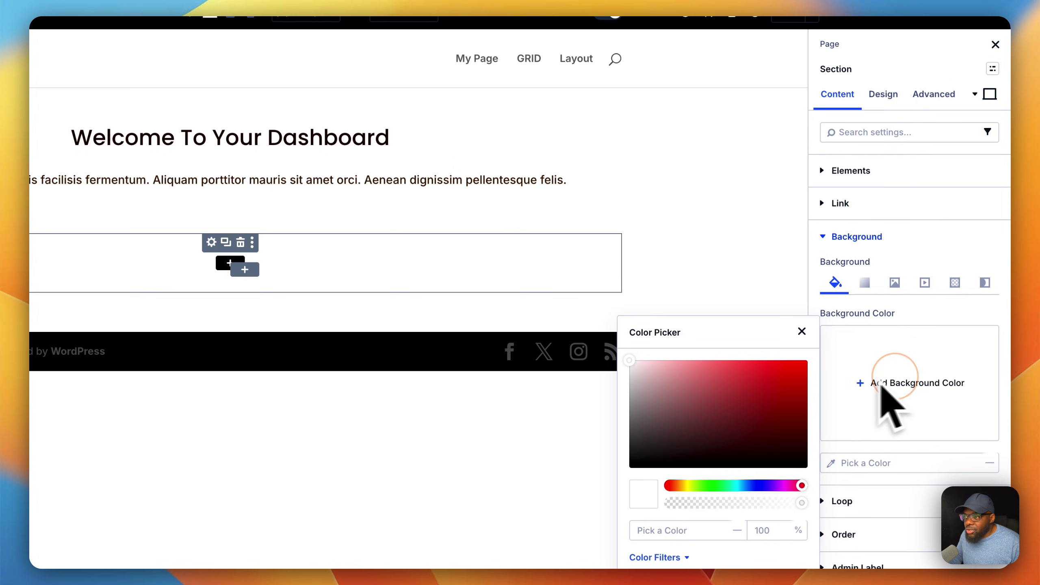
pyautogui.click(633, 368)
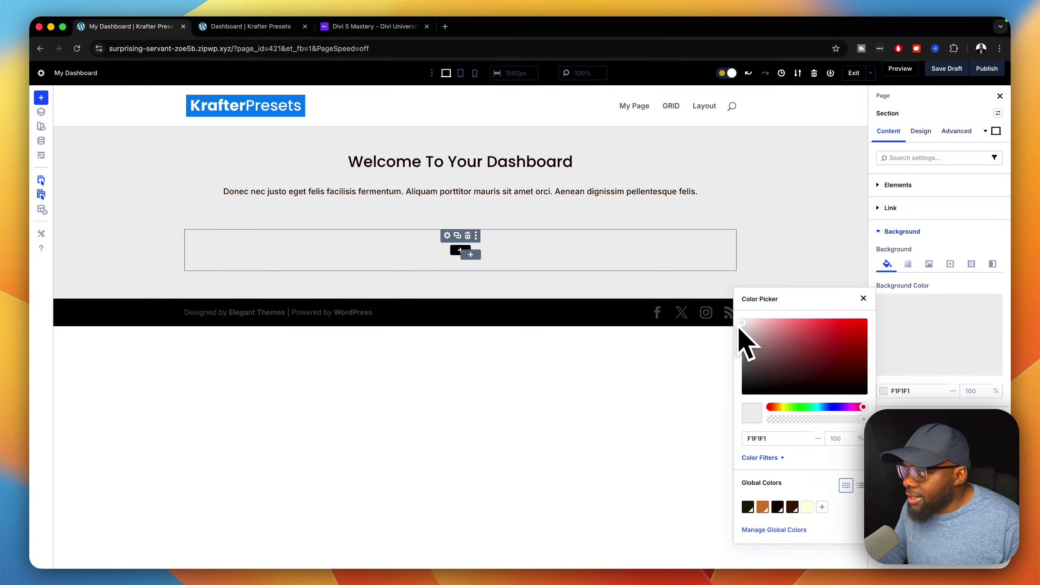
# - Darken the section's background color to EAEAEA and give the empty group a white FFFFFF background
pyautogui.click(736, 328)
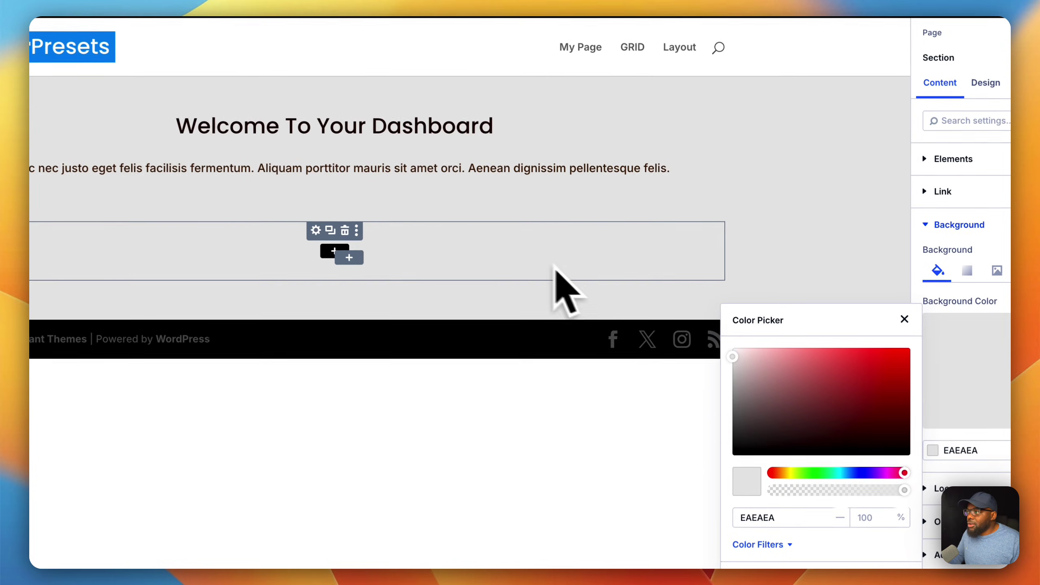
pyautogui.click(420, 235)
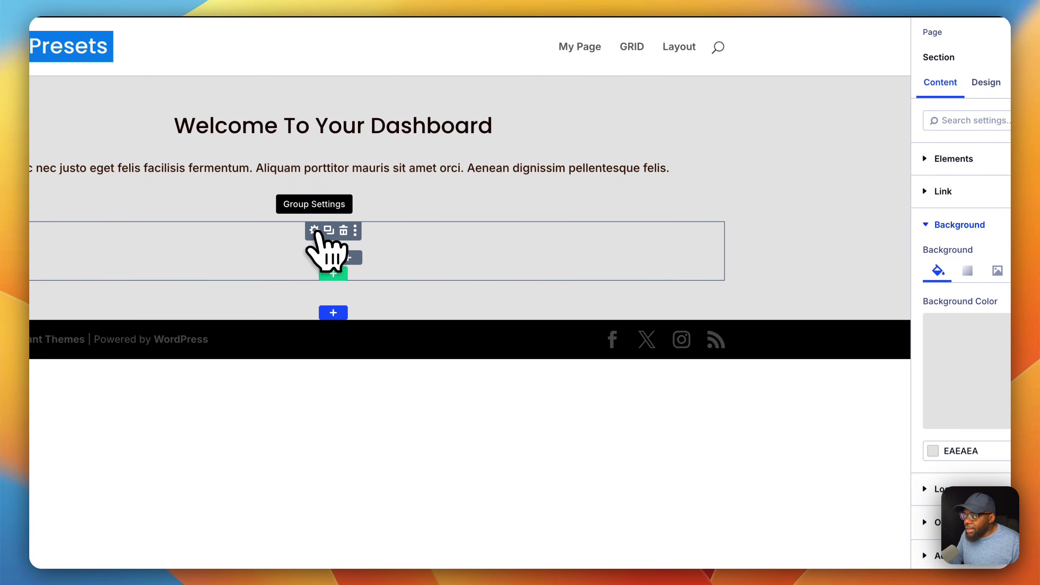
pyautogui.click(314, 230)
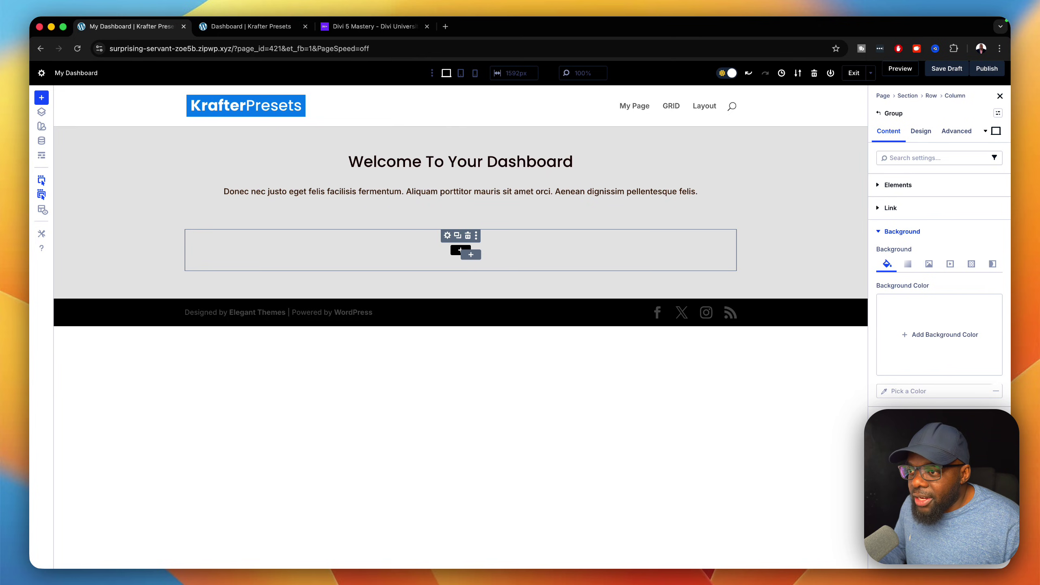
pyautogui.click(917, 334)
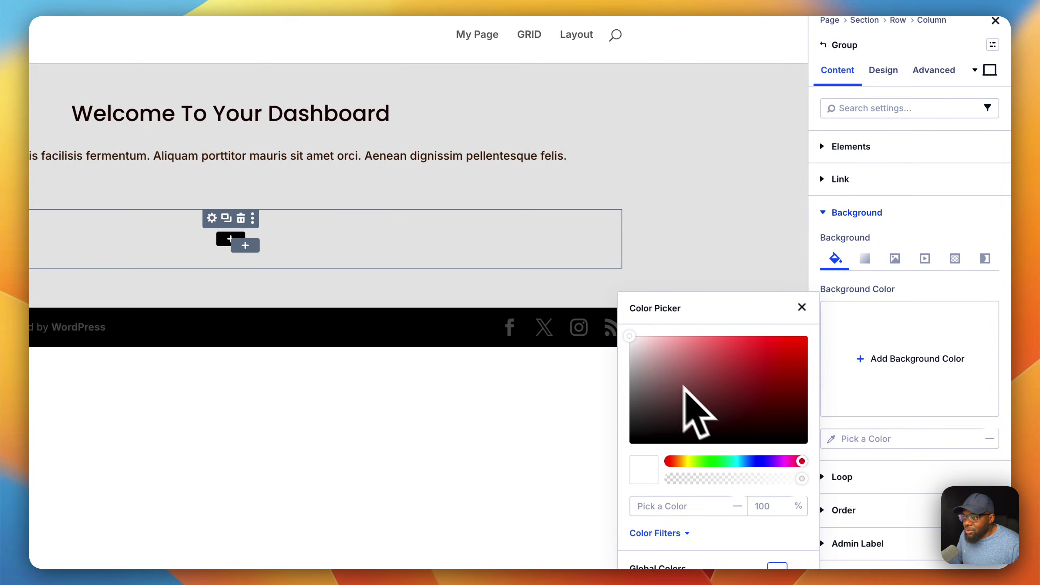
pyautogui.click(627, 336)
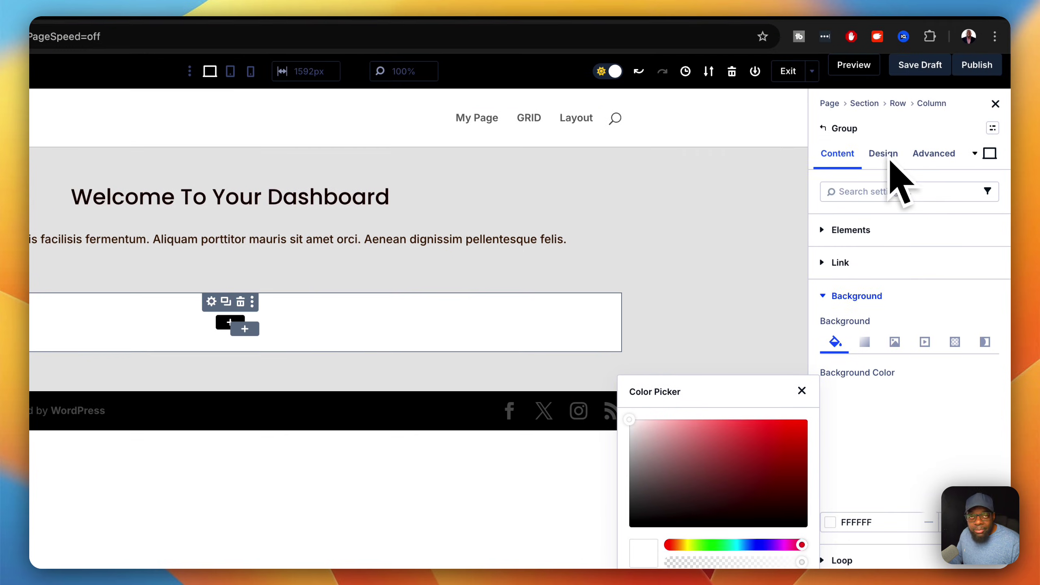
# - Set the group's padding to 3rem on all four sides, linking top with bottom and left with right
pyautogui.click(884, 70)
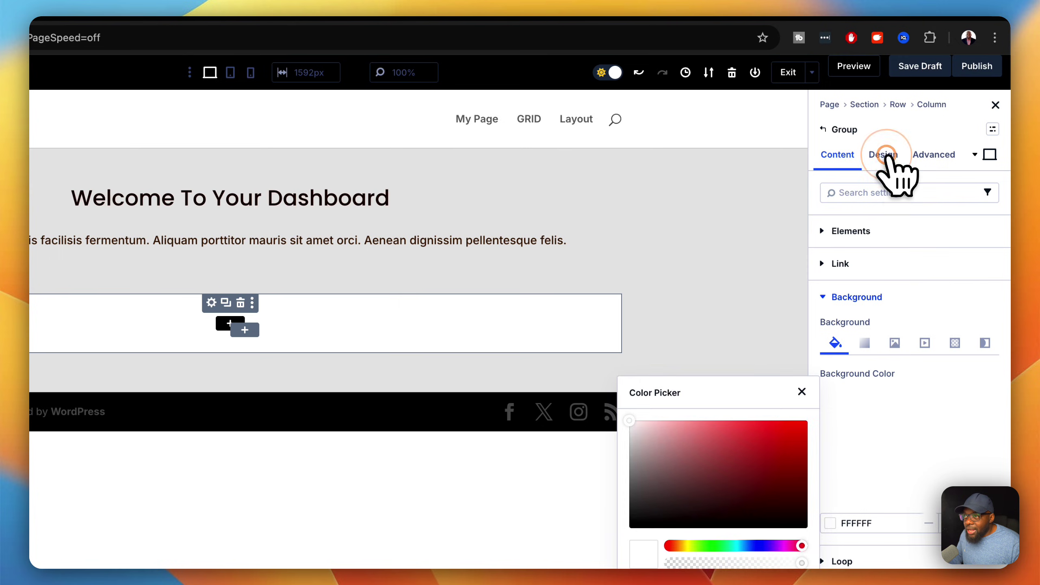
pyautogui.click(884, 154)
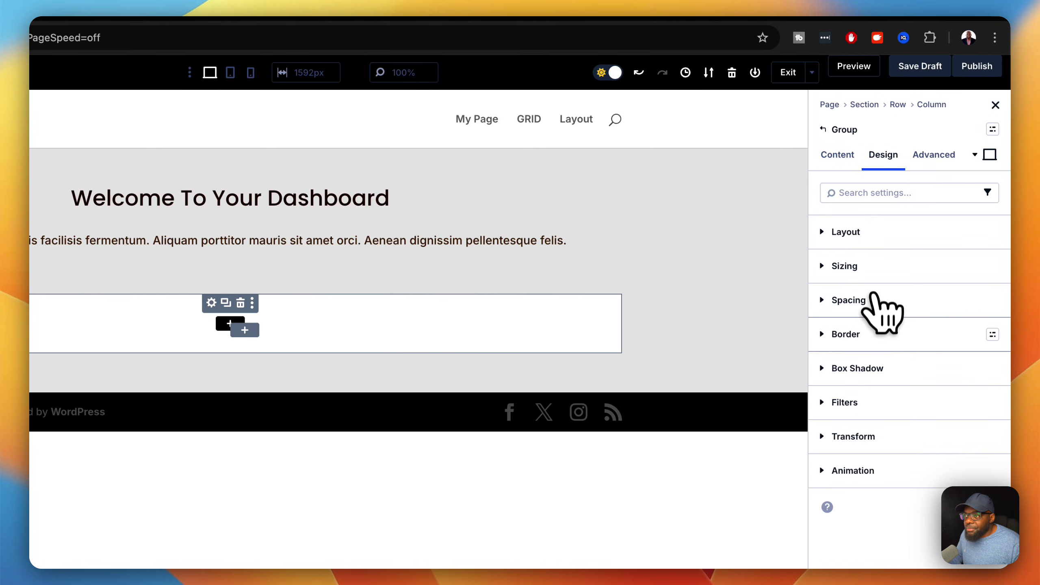
pyautogui.click(882, 308)
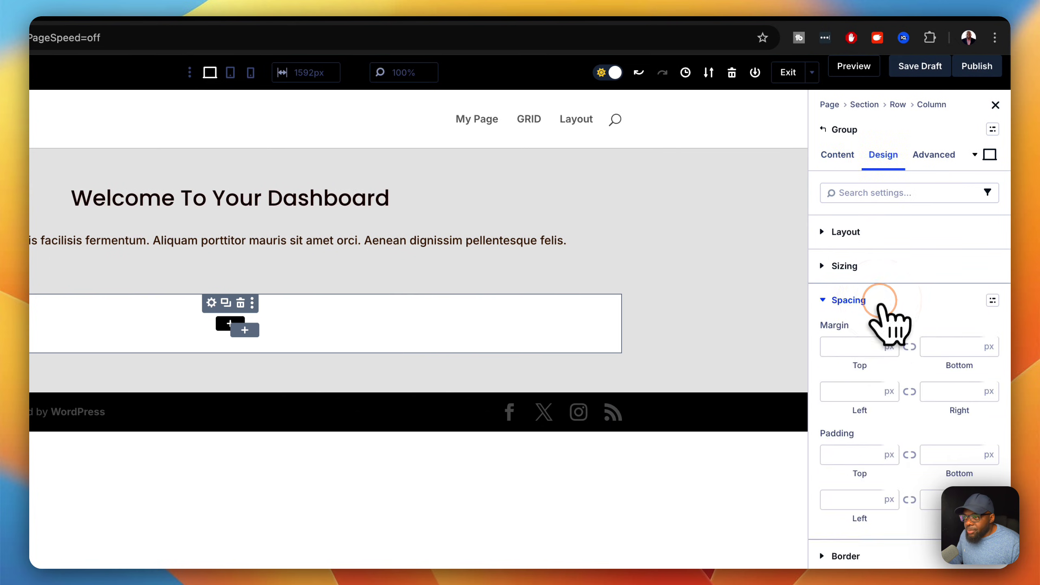
pyautogui.click(840, 452)
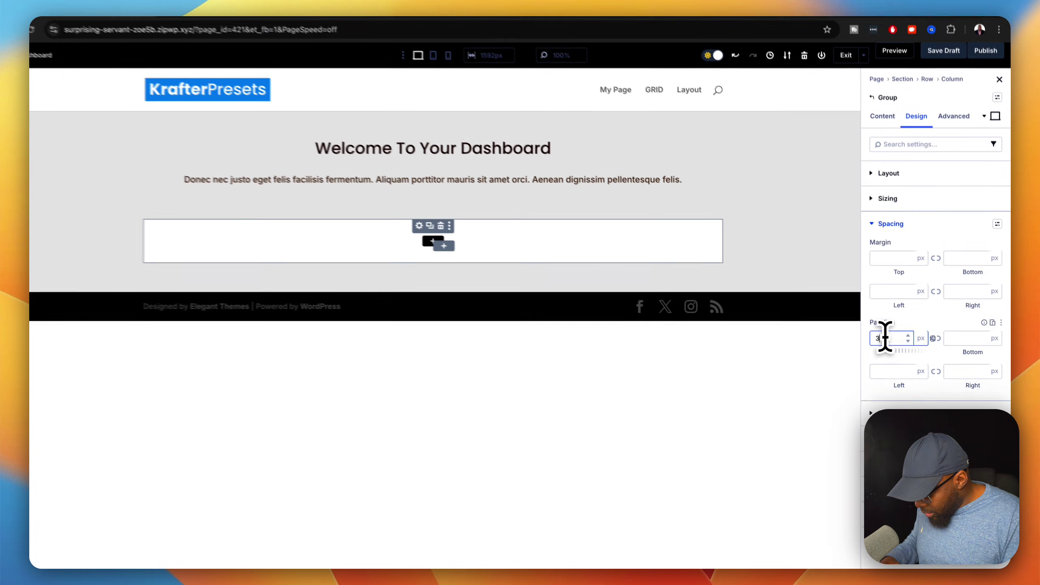
pyautogui.write('3rem')
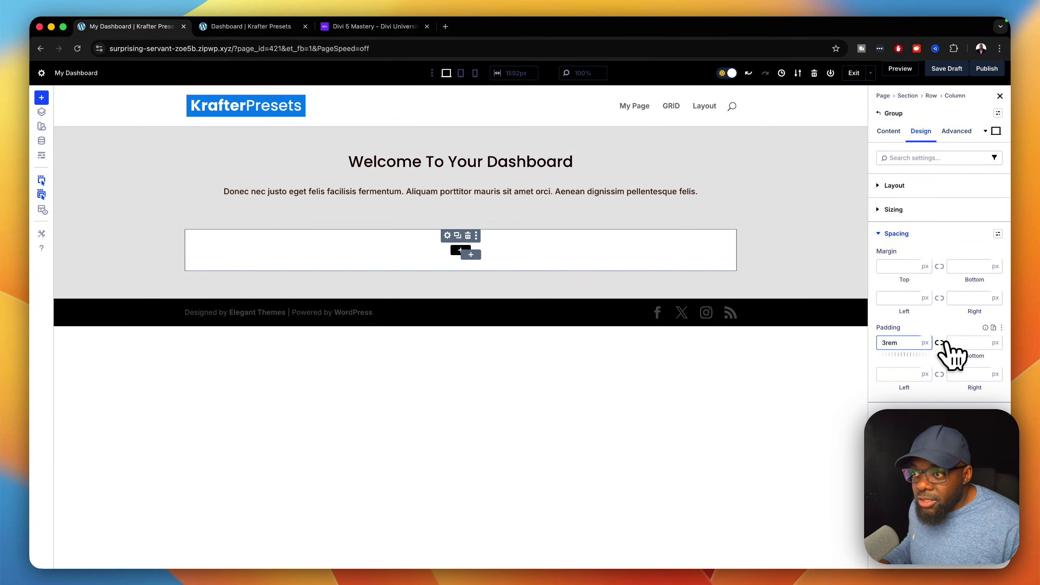
pyautogui.click(939, 343)
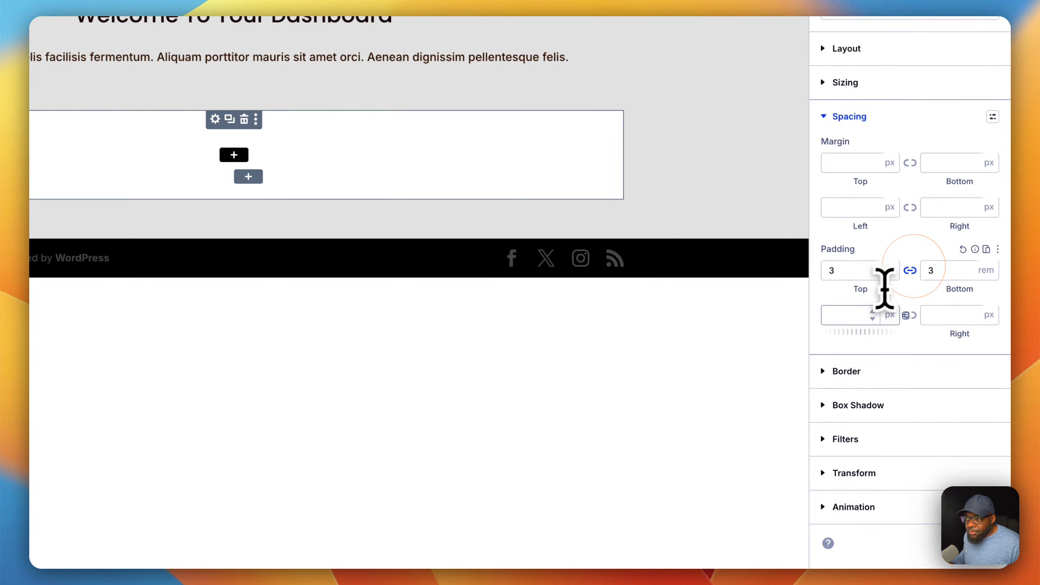
pyautogui.click(893, 373)
pyautogui.write('3')
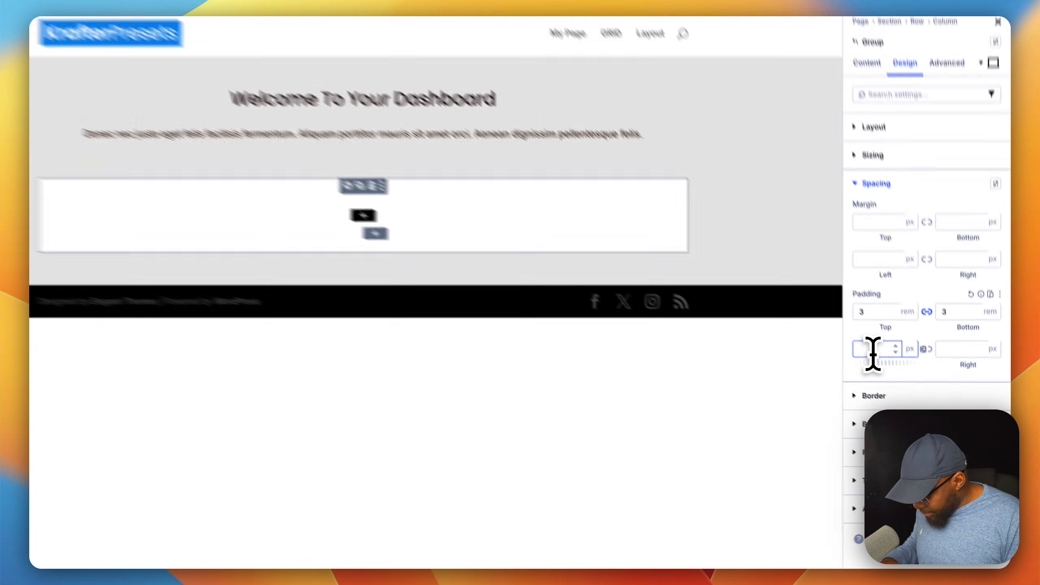
pyautogui.click(909, 314)
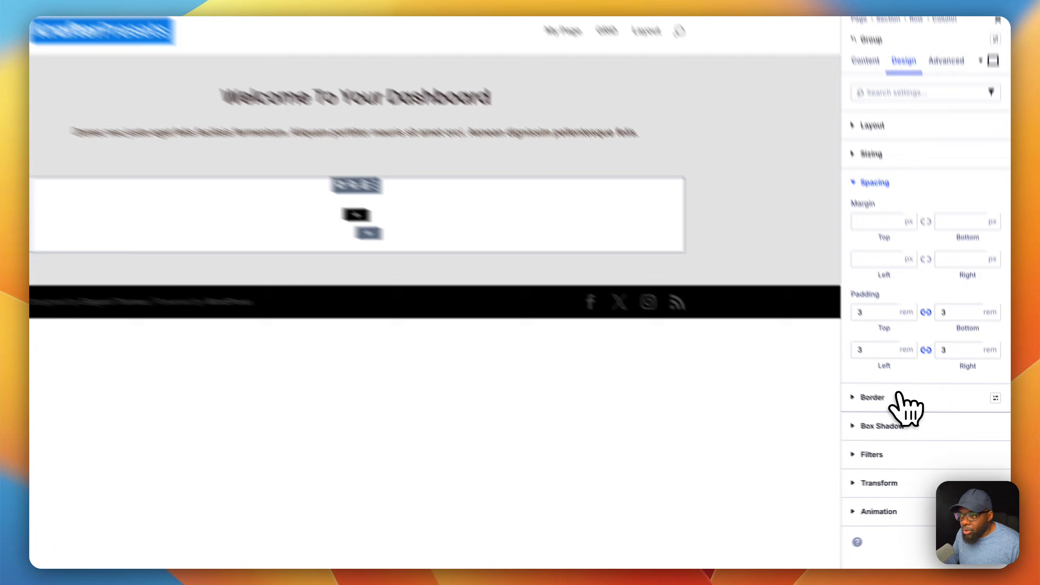
# - Round all four corners of the group with a .4rem border radius
pyautogui.click(916, 417)
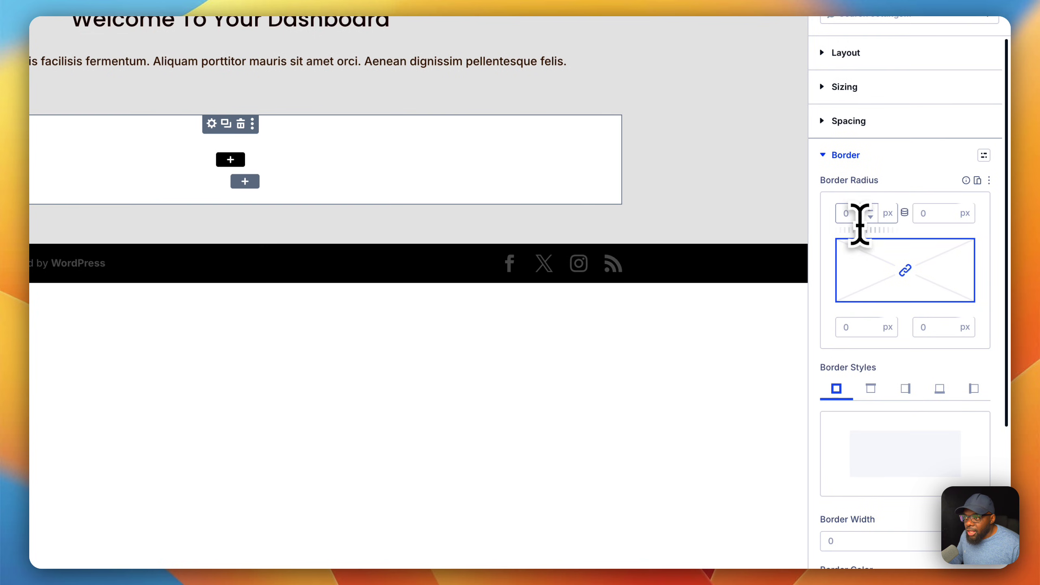
pyautogui.click(859, 218)
pyautogui.write('.4rem')
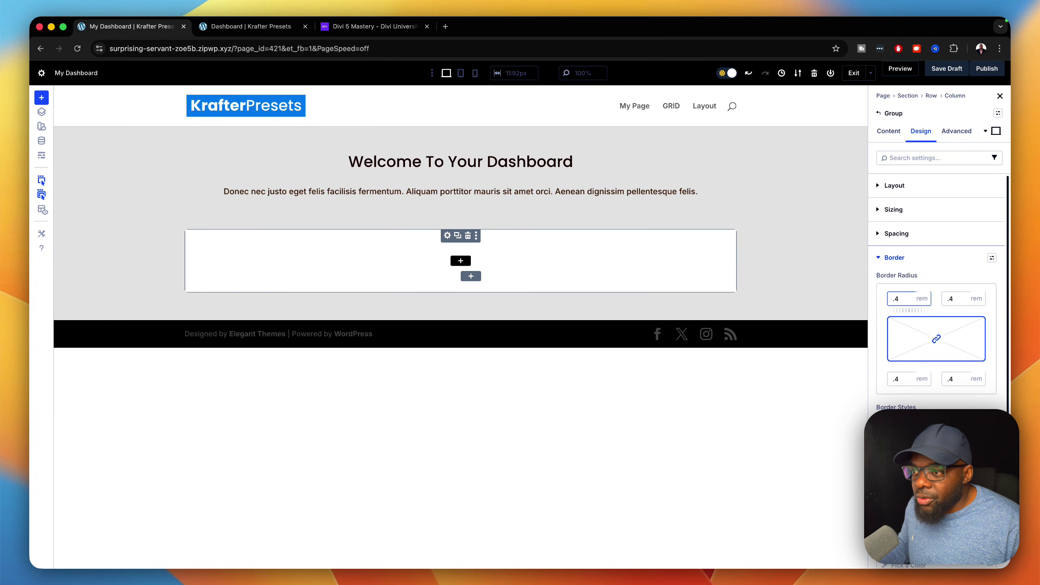
# - Give the group a 1 px border on all sides in a near-white color
pyautogui.scroll(-5, 938, 287)
pyautogui.click(904, 431)
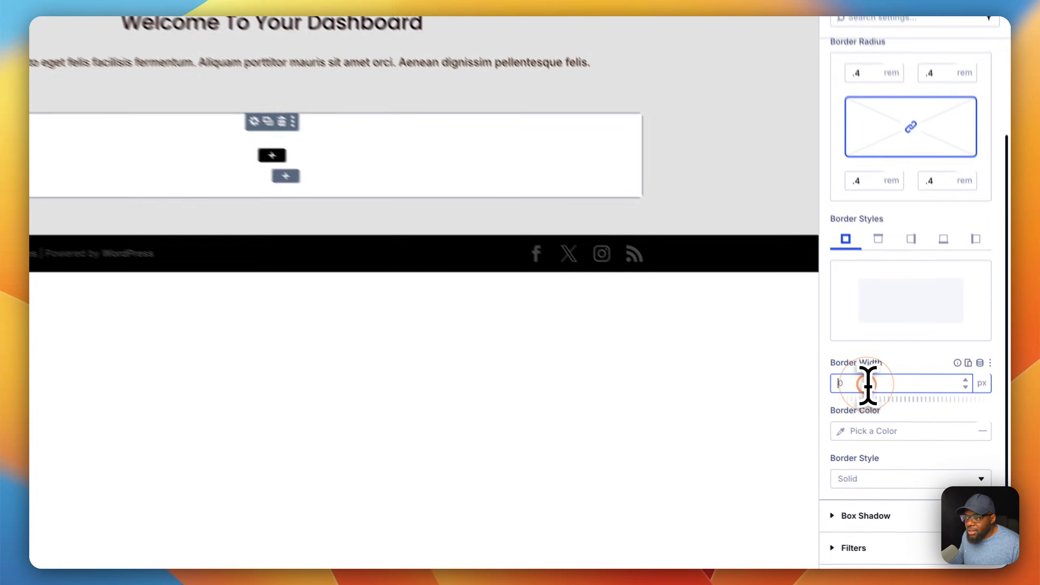
pyautogui.write('1')
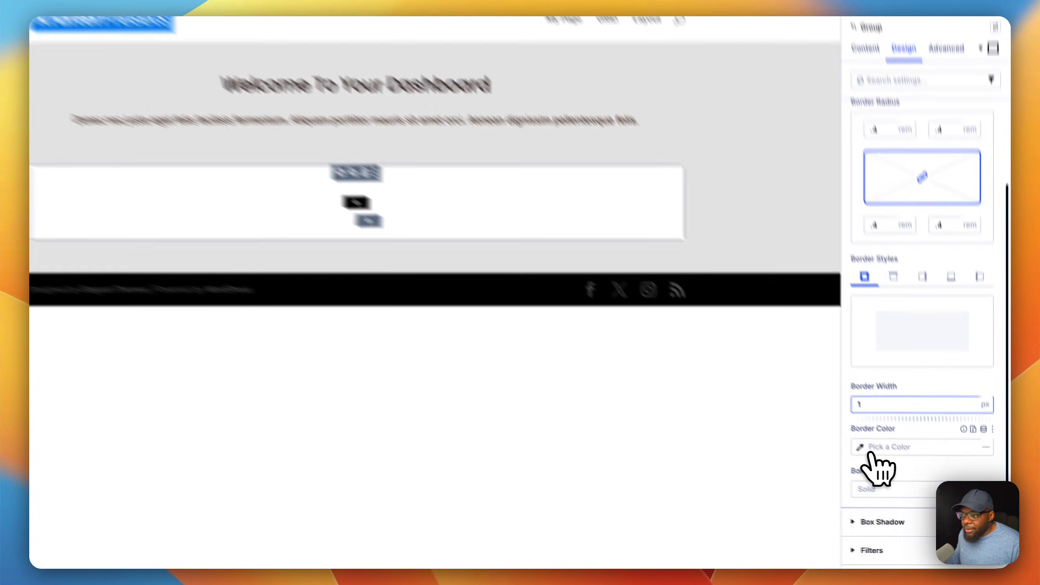
pyautogui.click(871, 450)
pyautogui.click(630, 216)
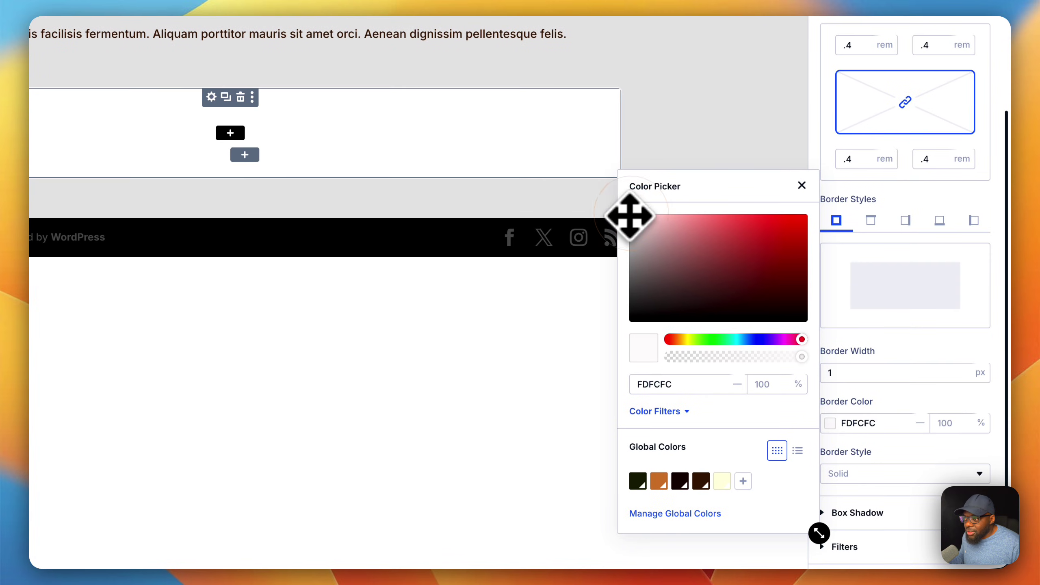
pyautogui.moveTo(630, 216); pyautogui.dragTo(630, 222)
pyautogui.click(801, 187)
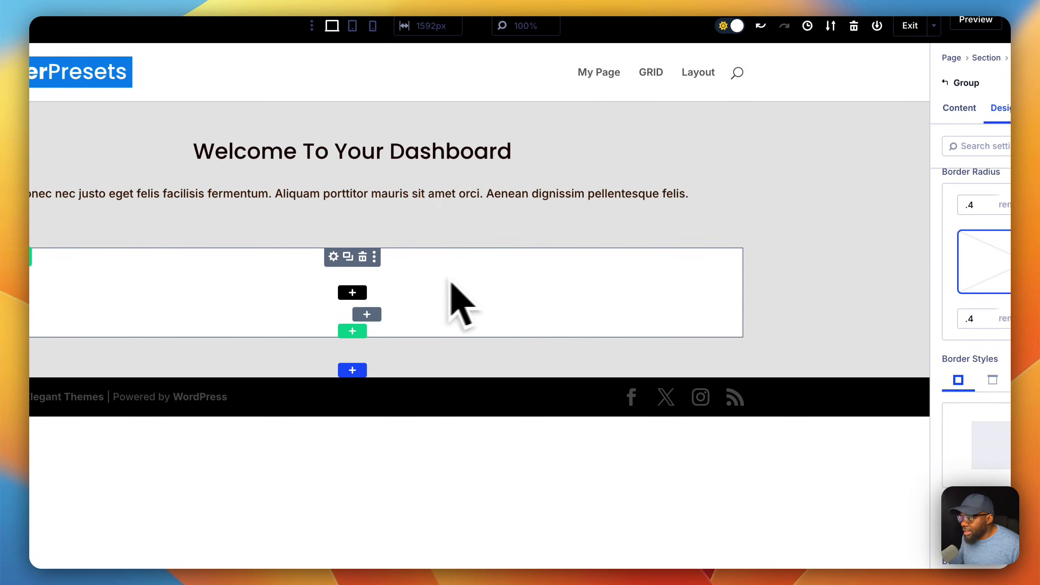
# - Insert a Blurb module inside the white group and delete its placeholder body text
pyautogui.click(352, 293)
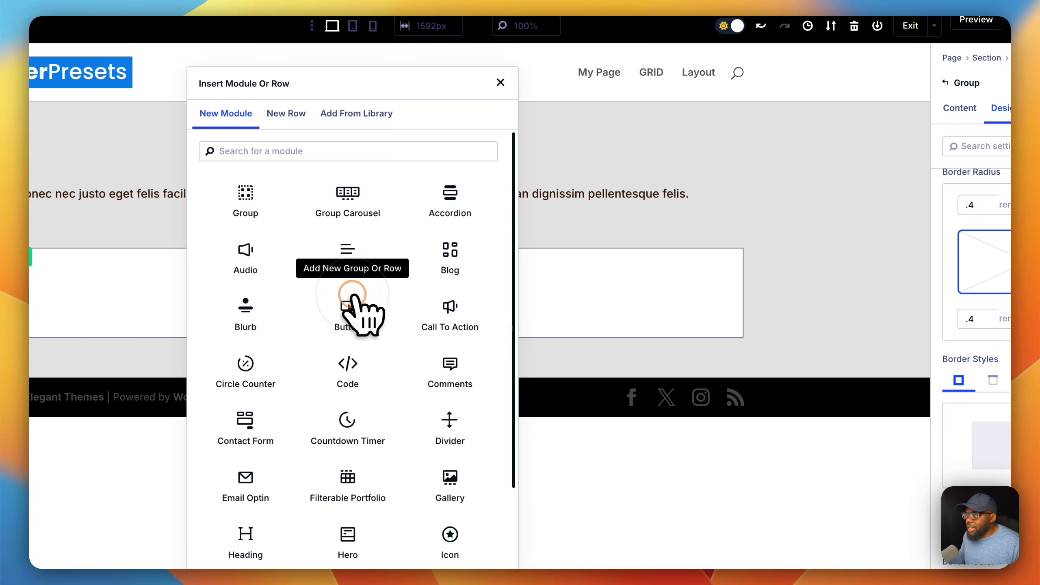
pyautogui.click(245, 314)
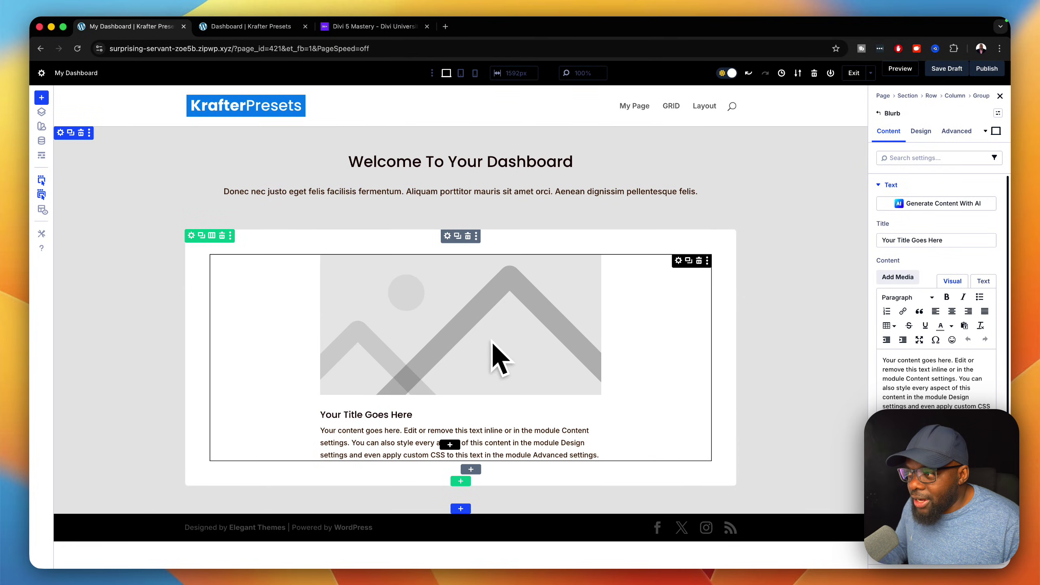
pyautogui.click(679, 261)
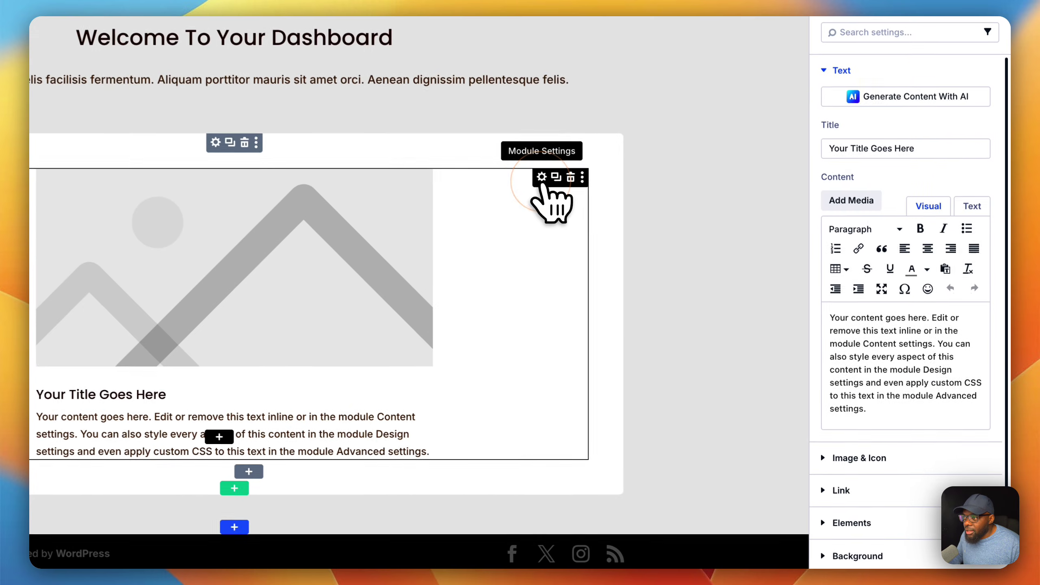
pyautogui.moveTo(893, 405); pyautogui.dragTo(818, 309)
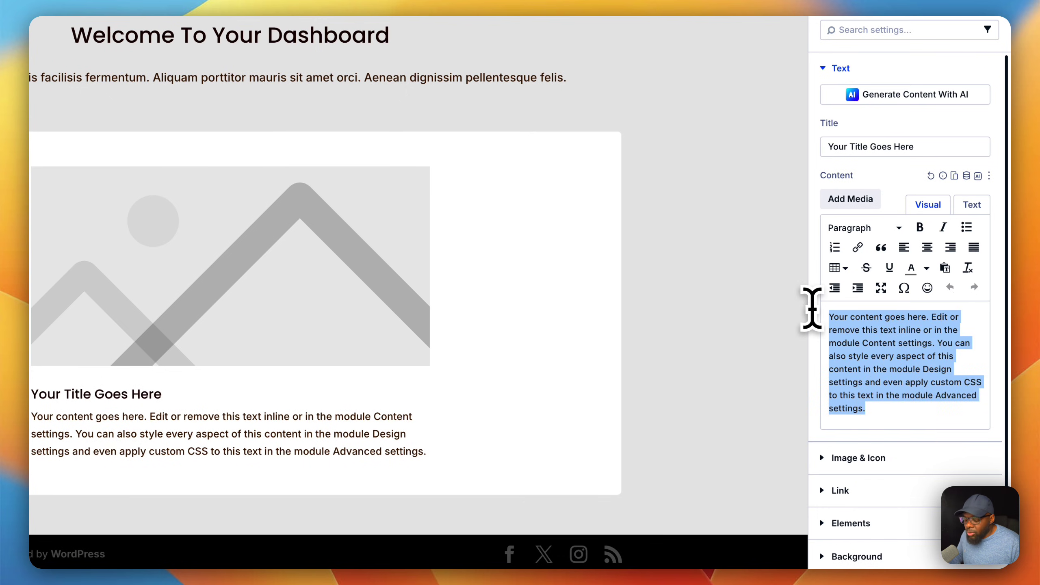
pyautogui.press('BackSpace')
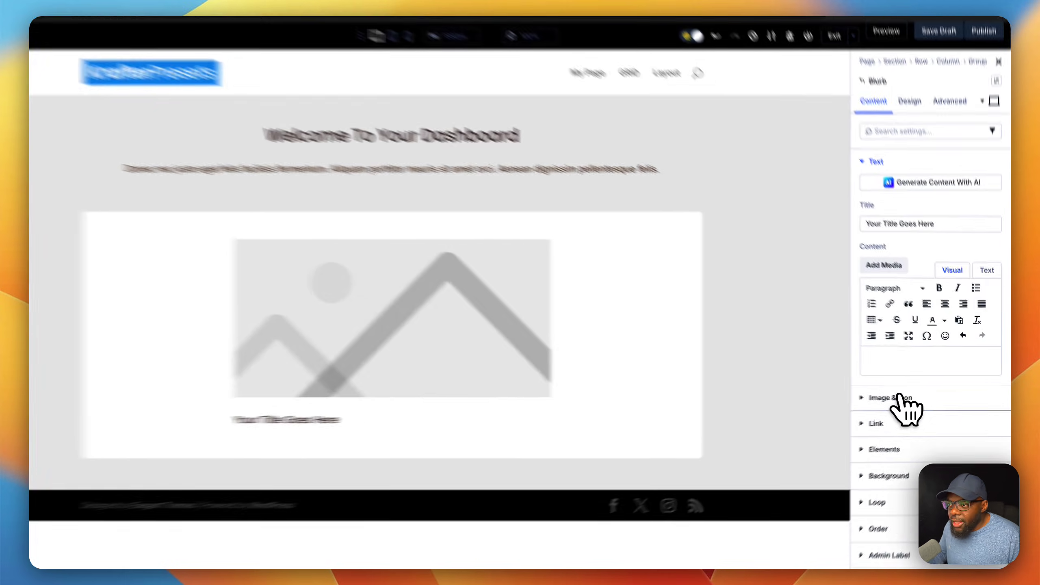
# - Replace the blurb's placeholder image with an icon, searching for "page" and choosing the solid document icon with text lines
pyautogui.click(903, 395)
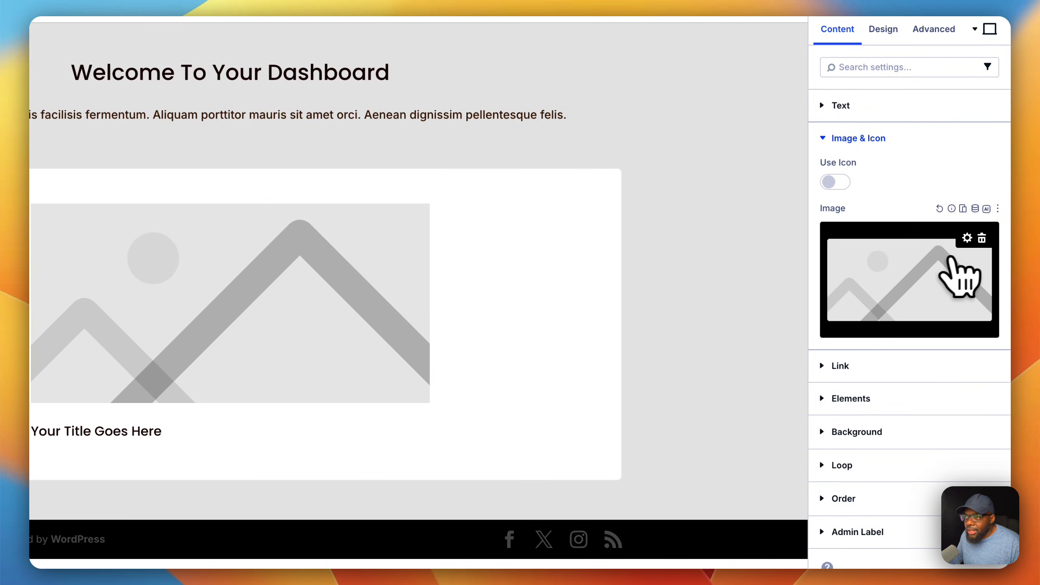
pyautogui.click(983, 239)
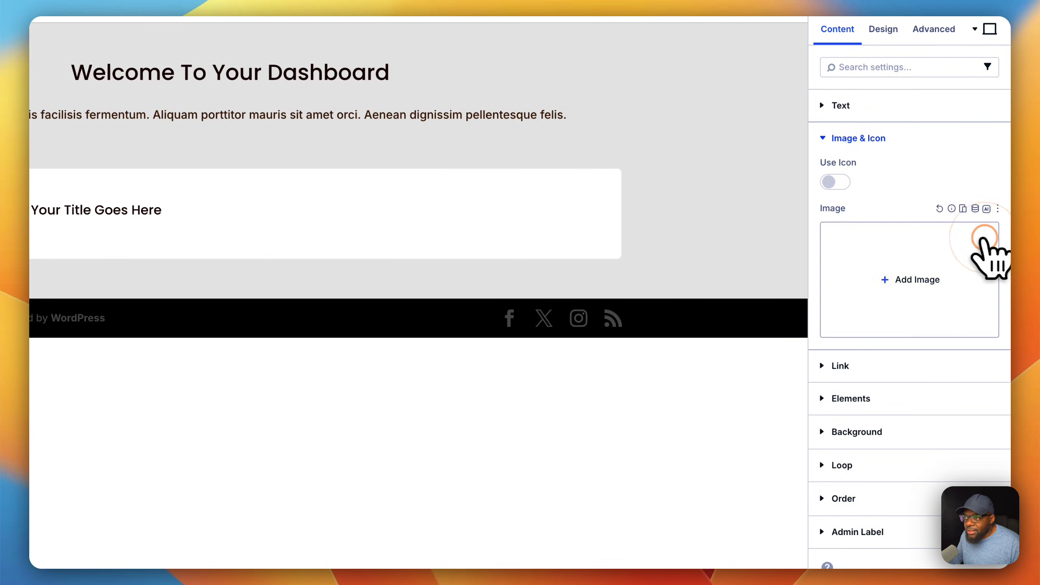
pyautogui.click(844, 184)
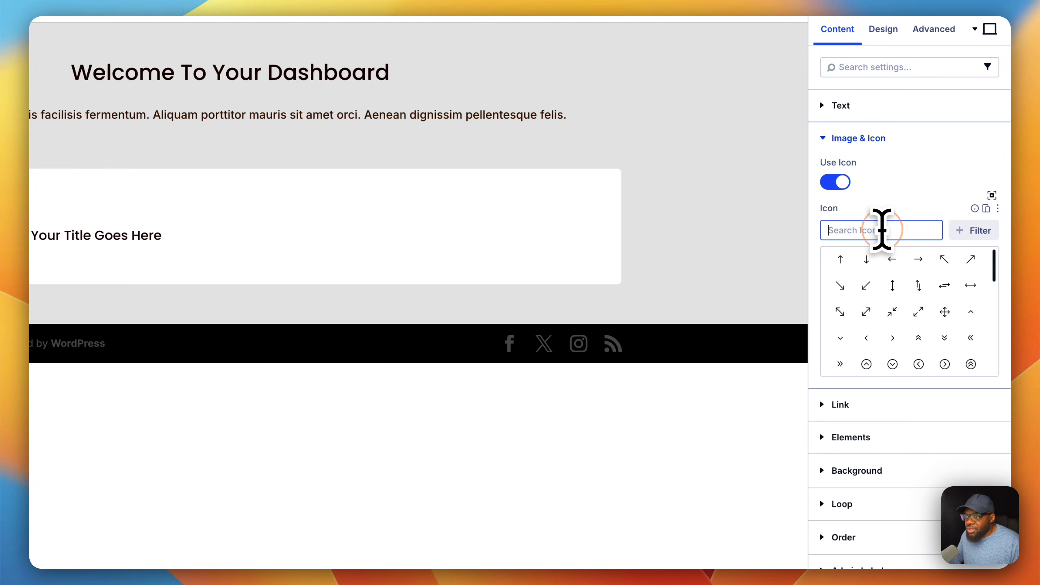
pyautogui.write('page')
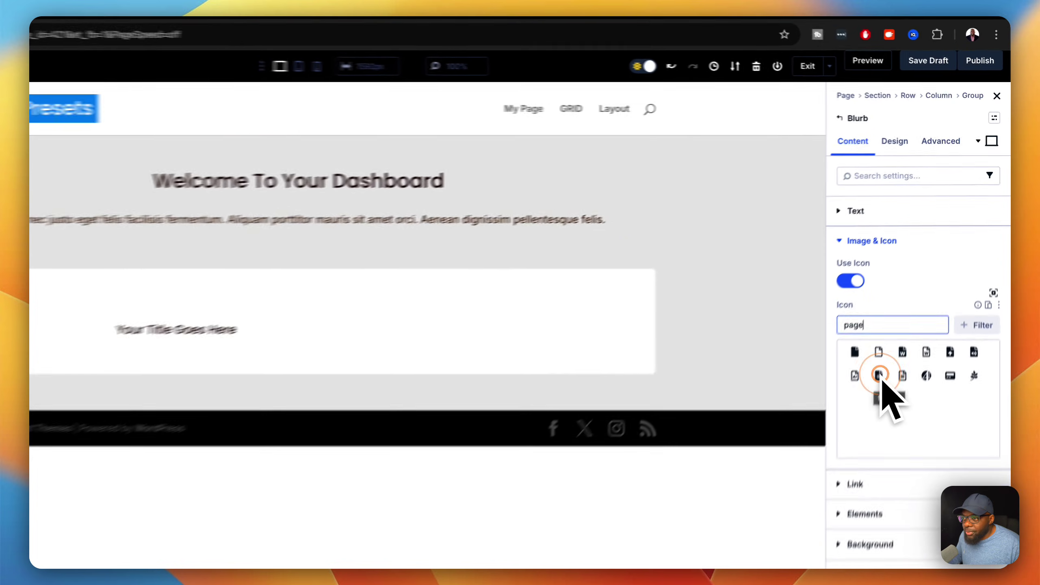
pyautogui.click(909, 312)
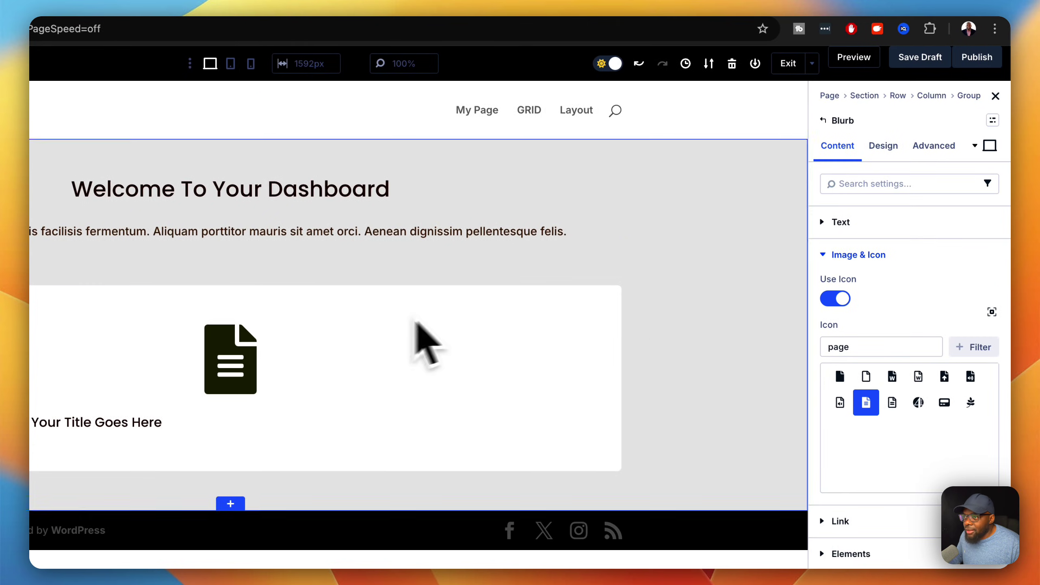
# - Align the blurb's icon to the left and set its icon width to 2rem
pyautogui.click(887, 148)
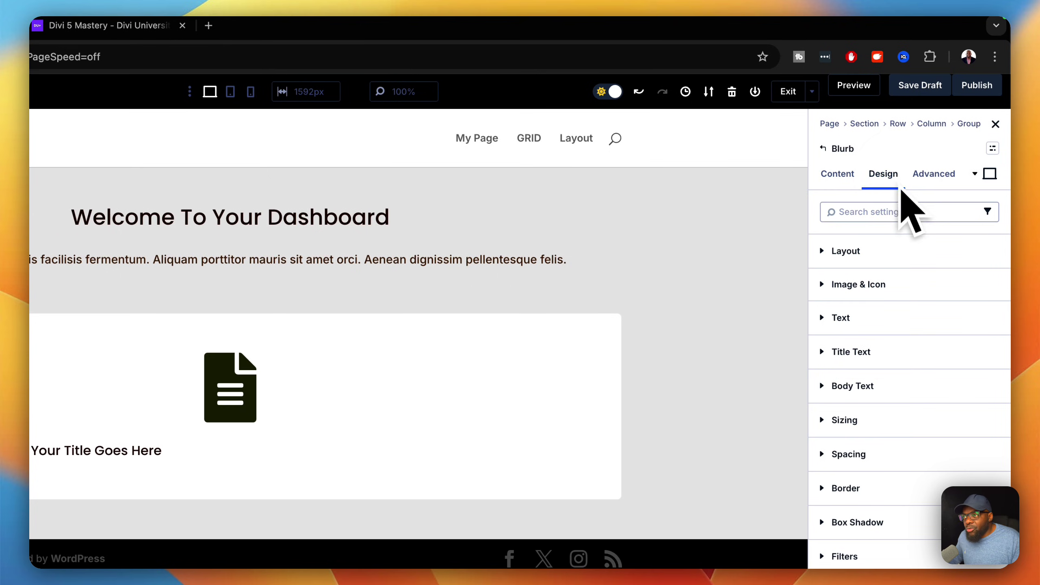
pyautogui.click(896, 248)
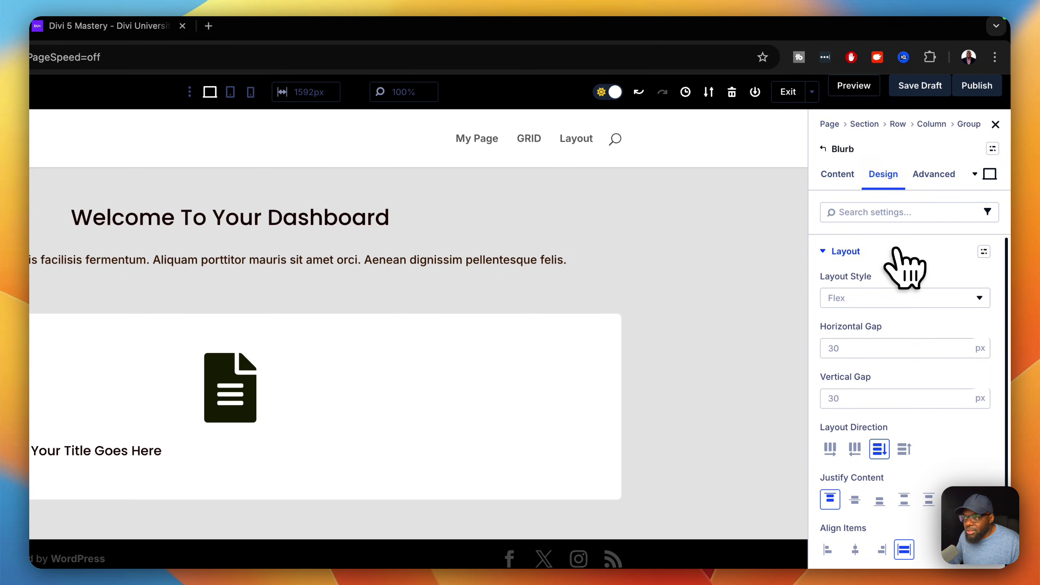
pyautogui.click(897, 249)
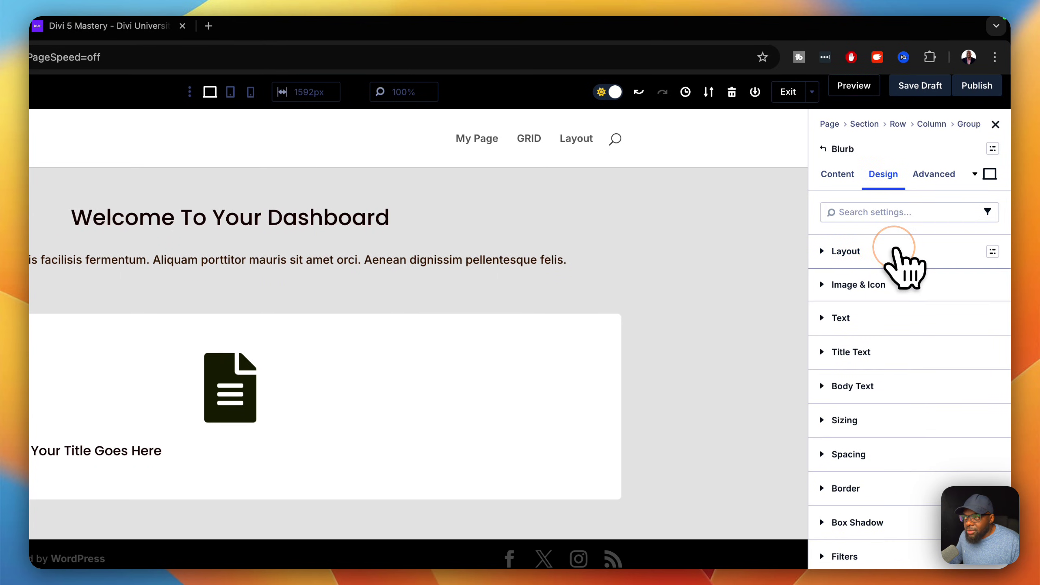
pyautogui.click(886, 283)
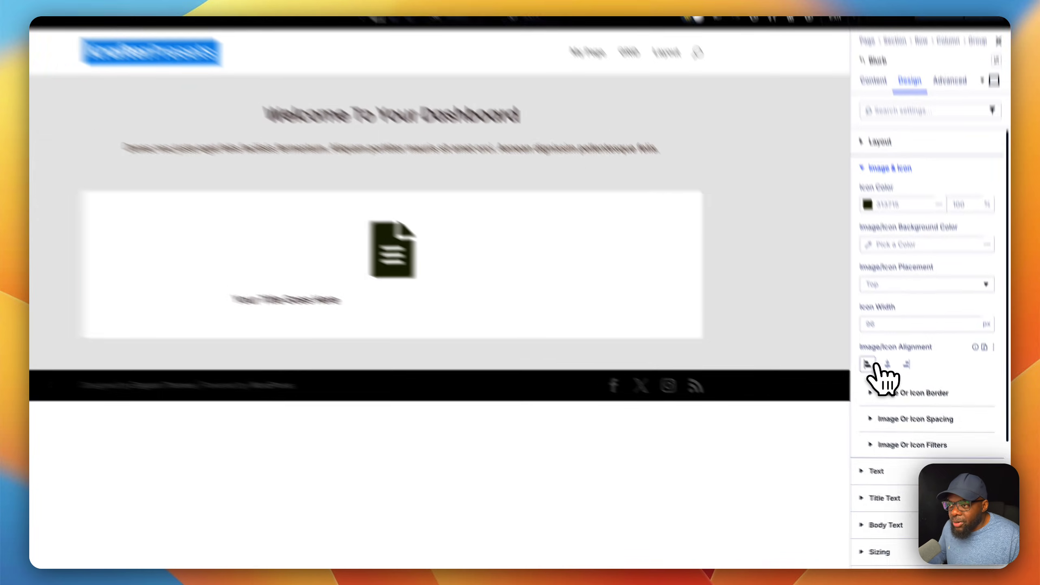
pyautogui.click(883, 383)
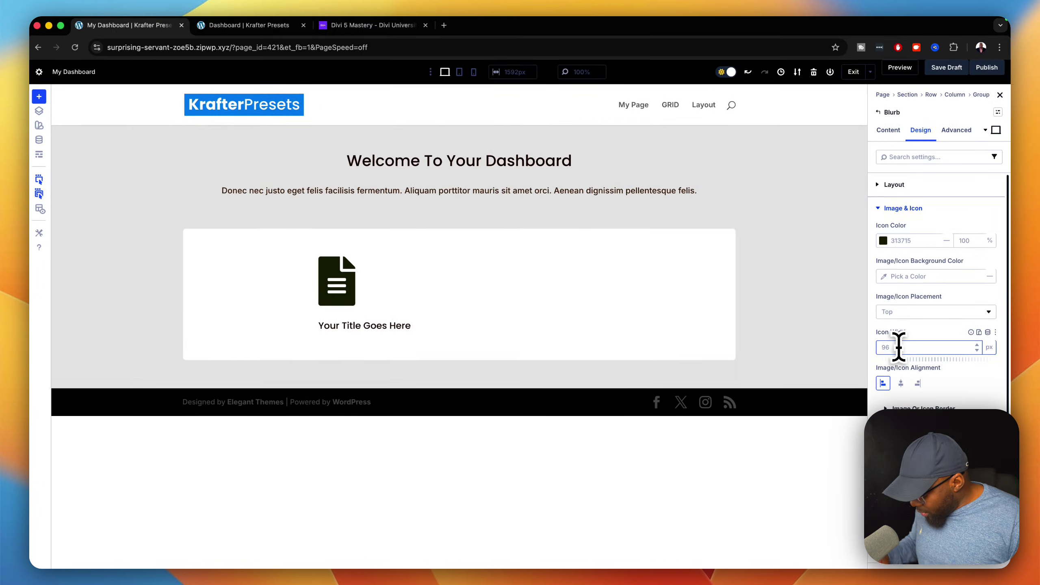
pyautogui.write('2re')
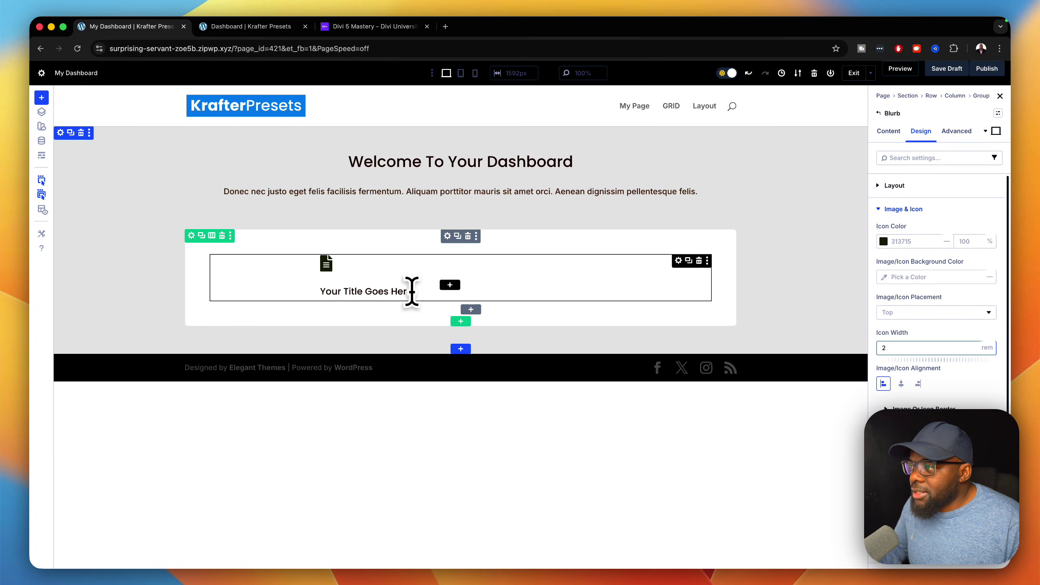
# - Change the blurb's title to "Blog Posts" and add a Divider module beneath it
pyautogui.click(411, 291)
pyautogui.tripleClick(411, 290)
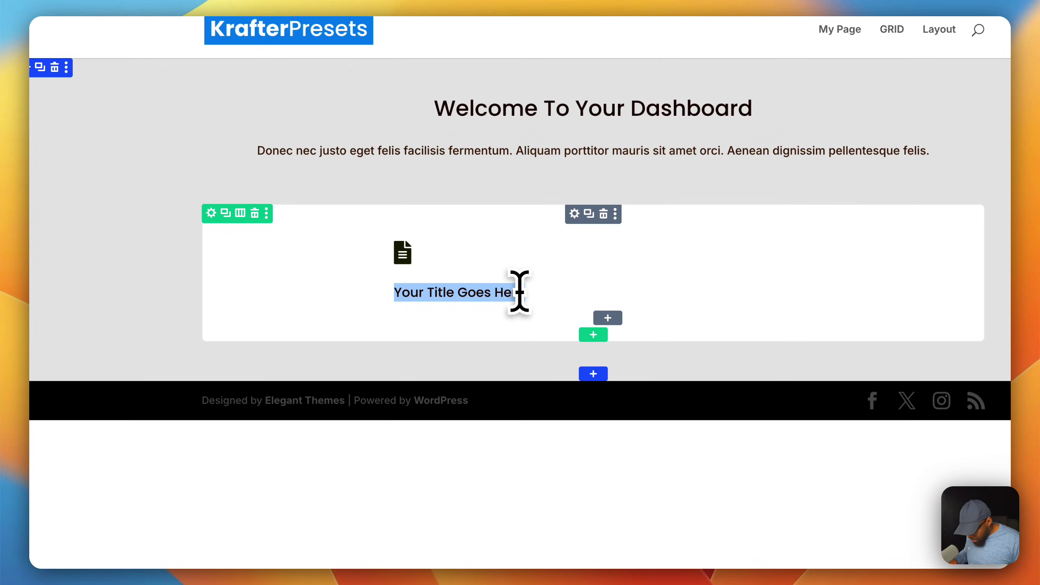
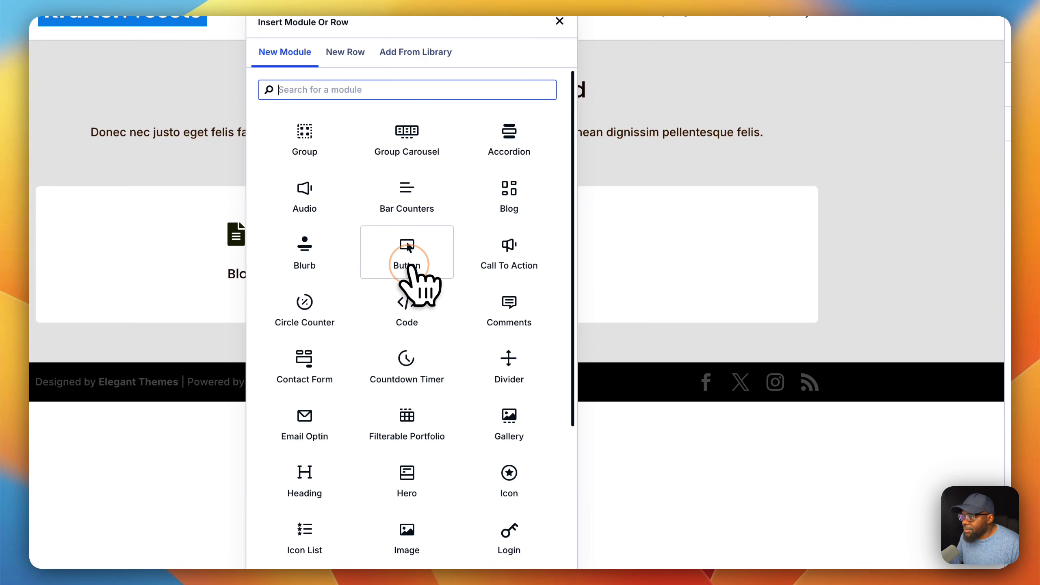
pyautogui.click(513, 352)
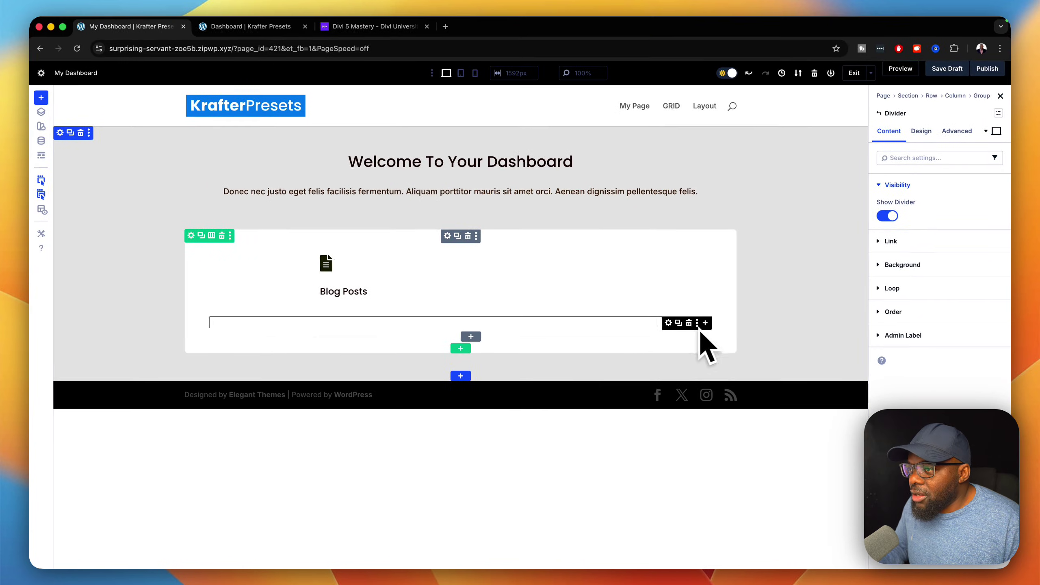
# - Add a nested group below the divider and fill it with a Text module plus a duplicate of that module
pyautogui.click(705, 323)
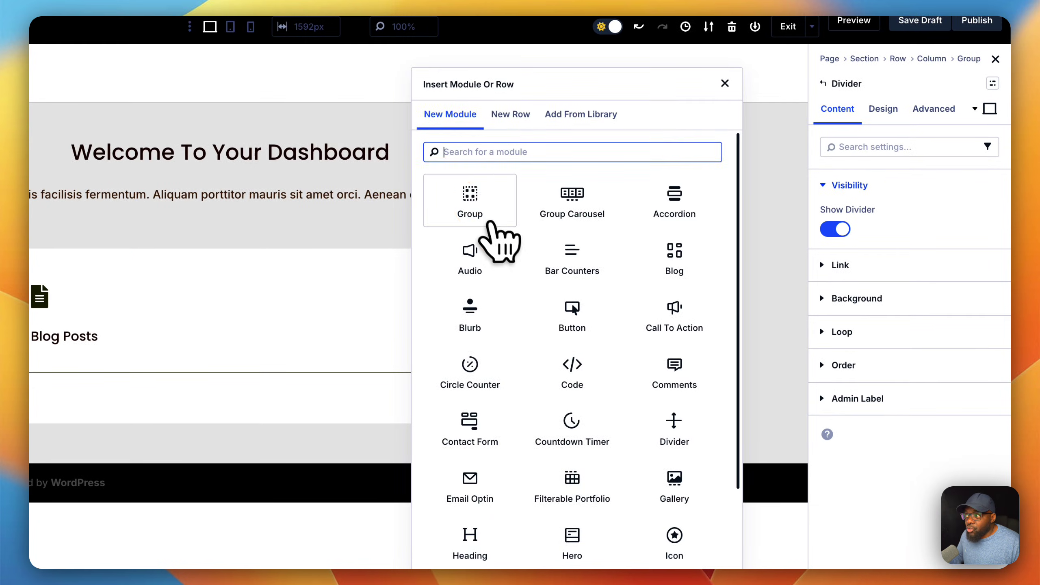
pyautogui.click(478, 206)
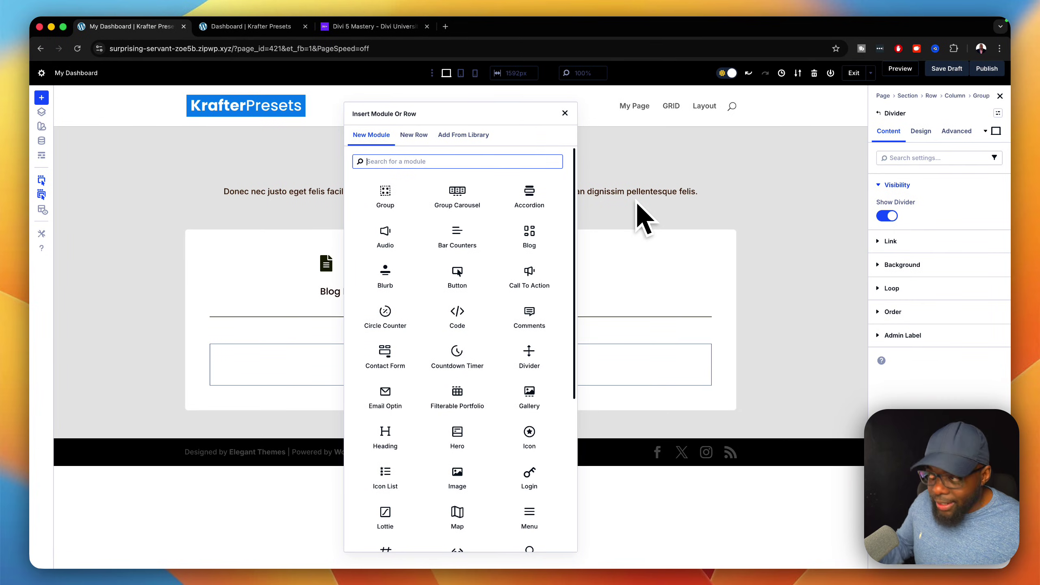
pyautogui.write('tex')
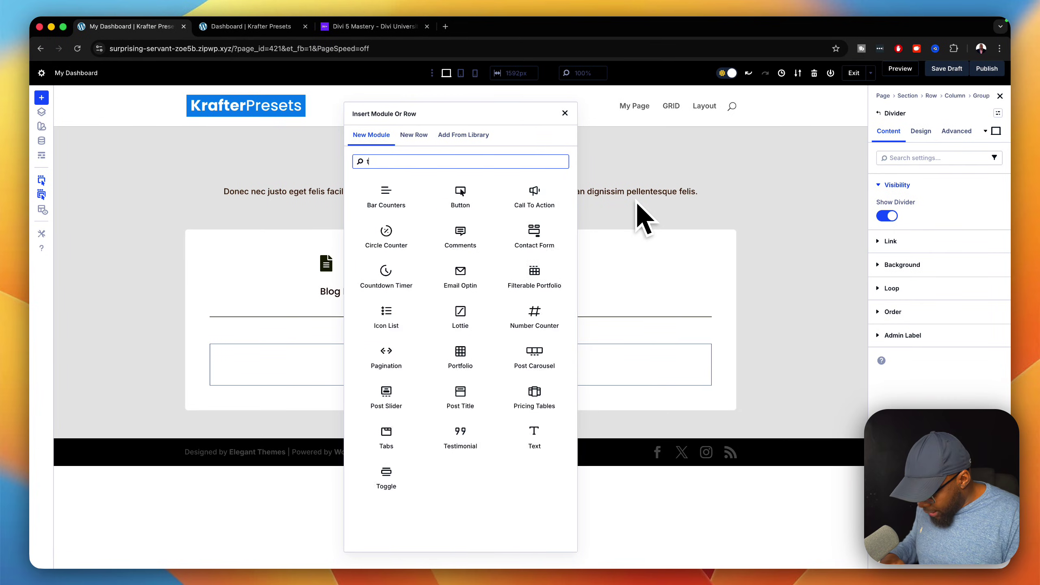
pyautogui.click(386, 195)
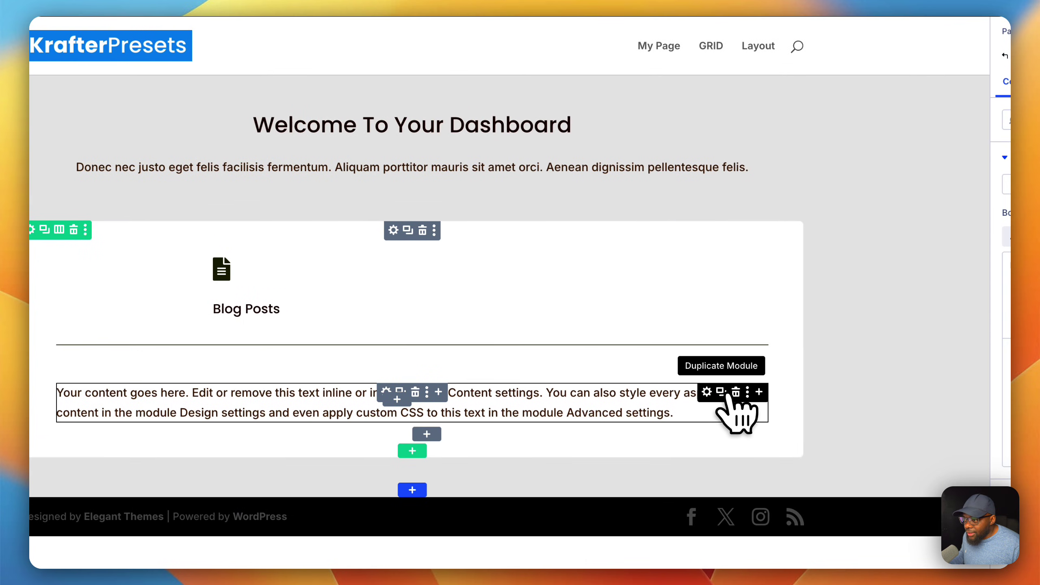
pyautogui.click(726, 393)
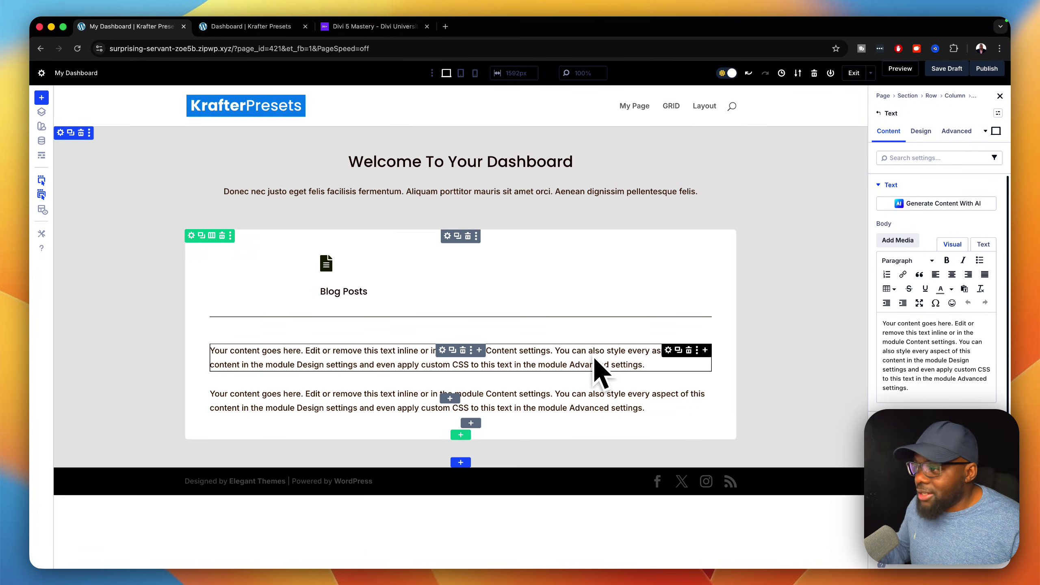
# - Set the nested group's layout direction to row so its two text modules sit side by side
pyautogui.click(448, 350)
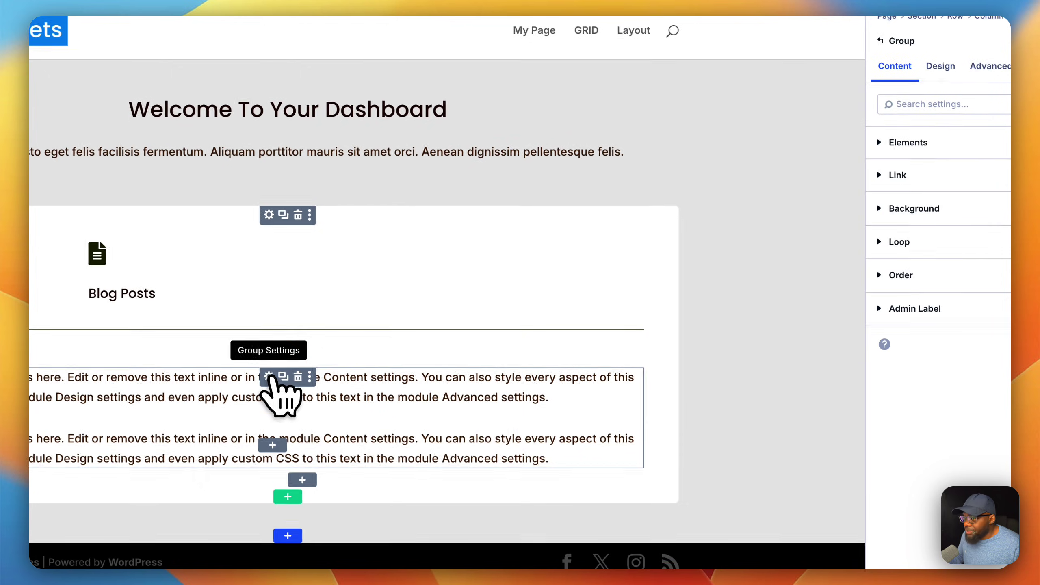
pyautogui.click(941, 66)
pyautogui.click(933, 143)
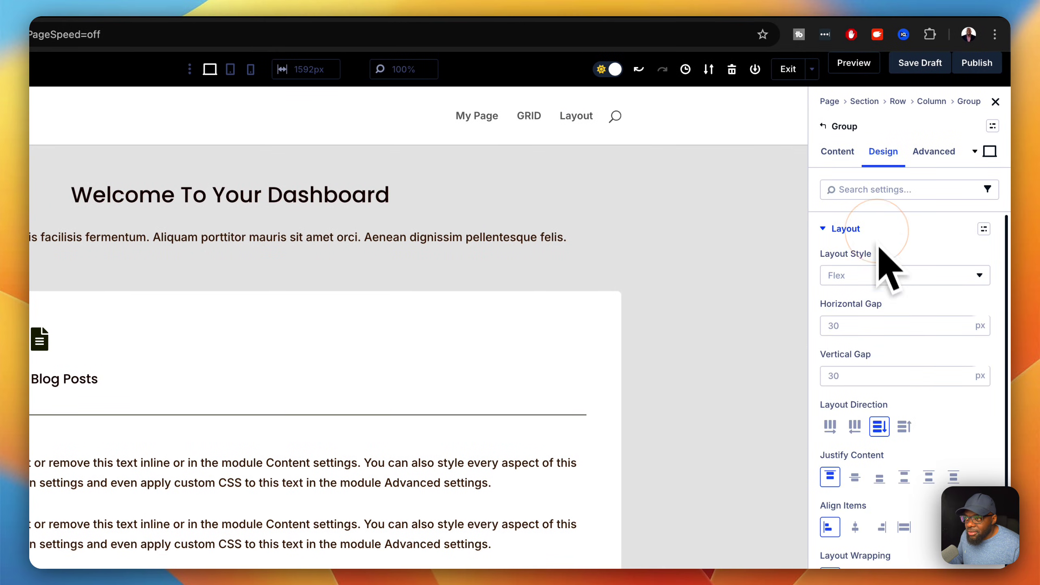
pyautogui.click(830, 427)
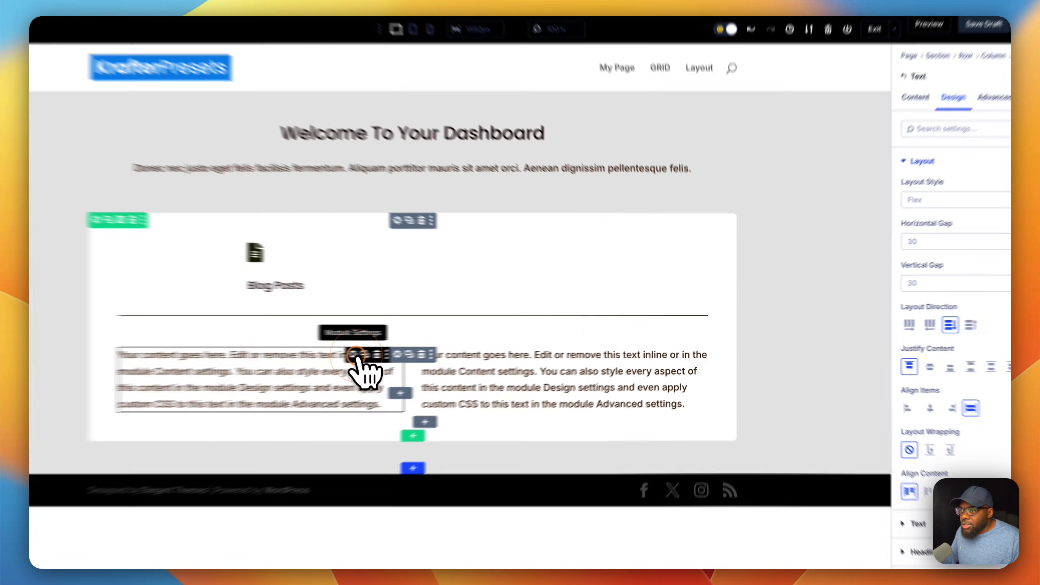
# - Replace the first text module's placeholder body with "Add New Post"
pyautogui.click(438, 365)
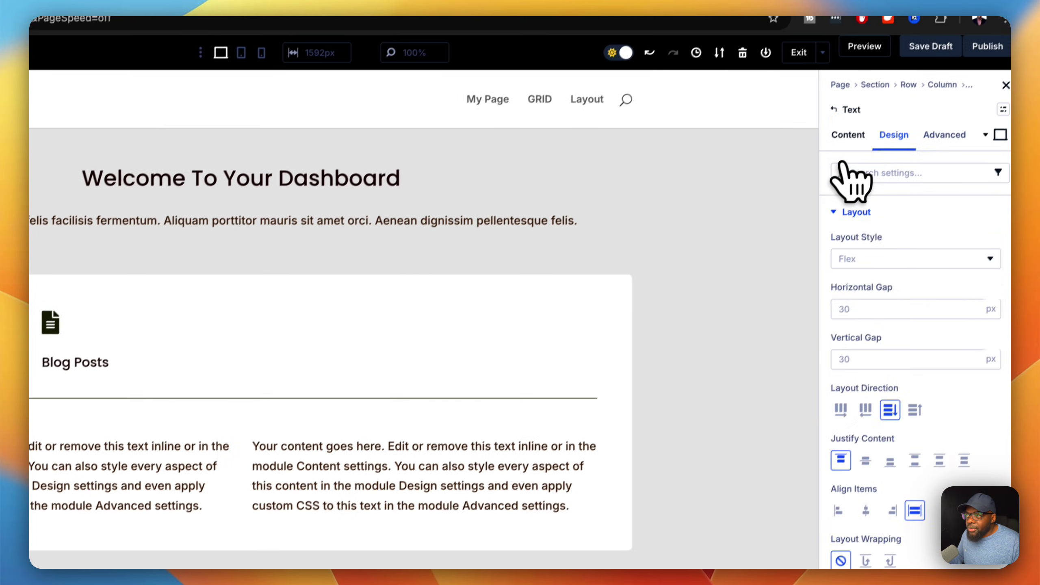
pyautogui.click(847, 134)
pyautogui.click(898, 211)
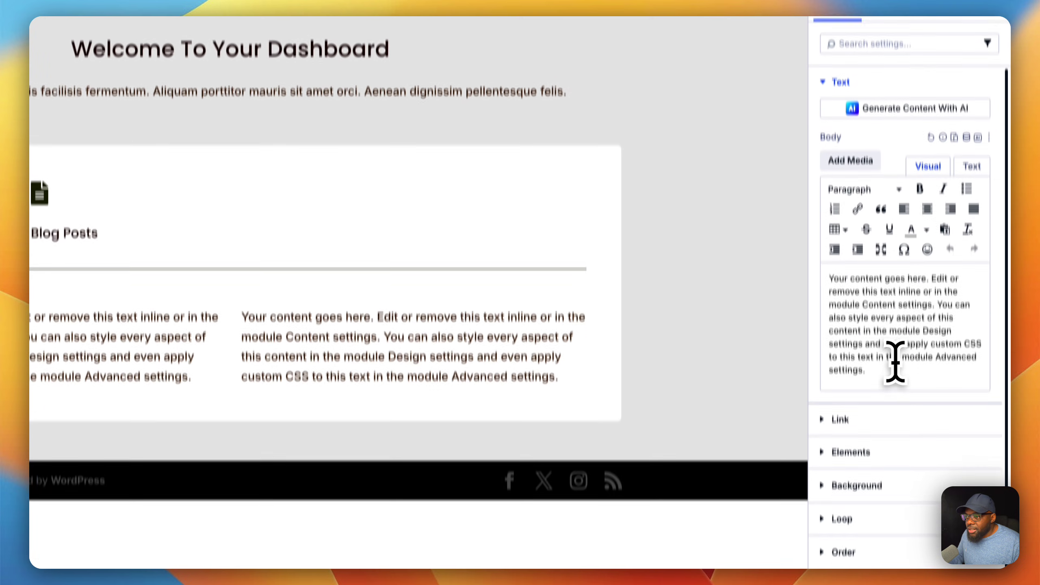
pyautogui.moveTo(894, 502); pyautogui.dragTo(806, 407)
pyautogui.write('Add New Post')
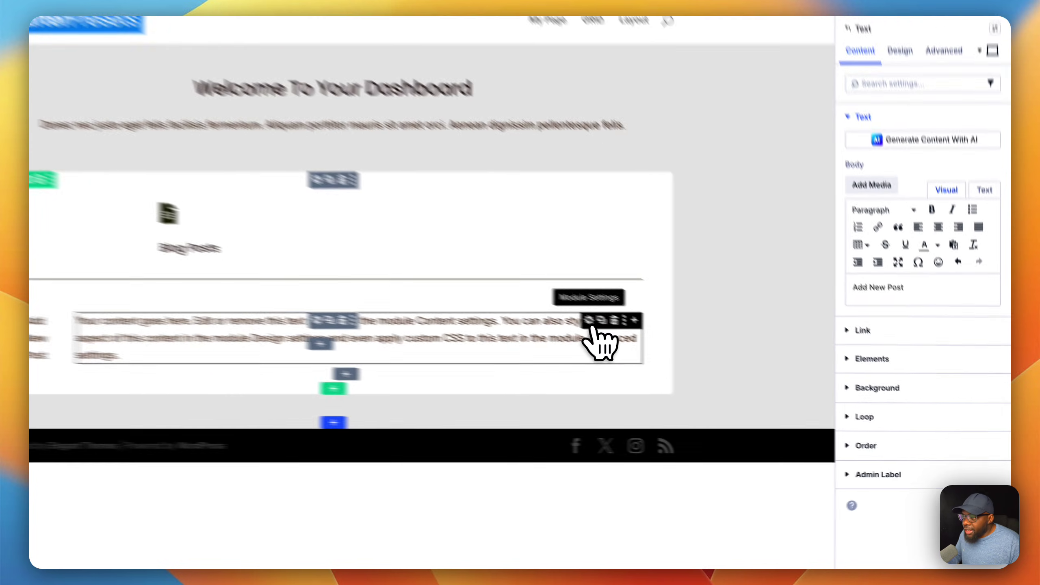
# - Replace the second text module's placeholder body with "Edit Post"
pyautogui.click(536, 299)
pyautogui.moveTo(955, 332); pyautogui.dragTo(827, 245)
pyautogui.write('Edit Post')
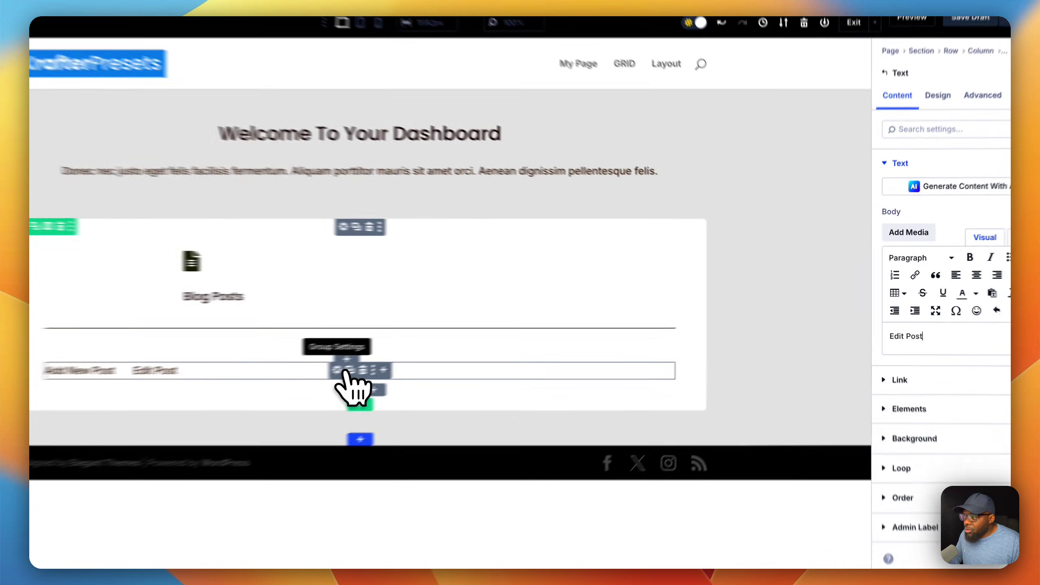
# - Set the nested group's content justification to Space Between
pyautogui.click(451, 352)
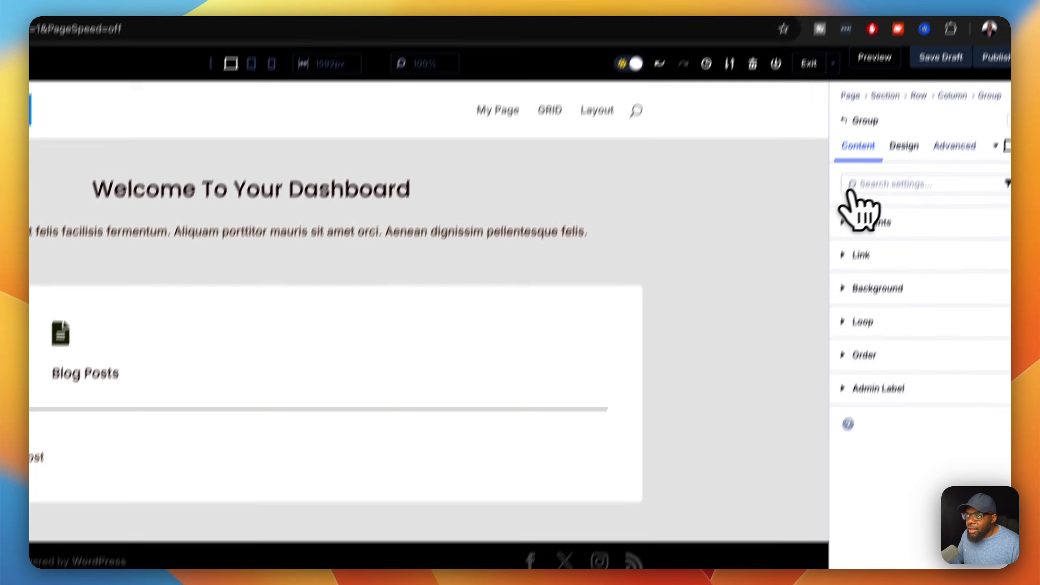
pyautogui.click(948, 72)
pyautogui.click(869, 255)
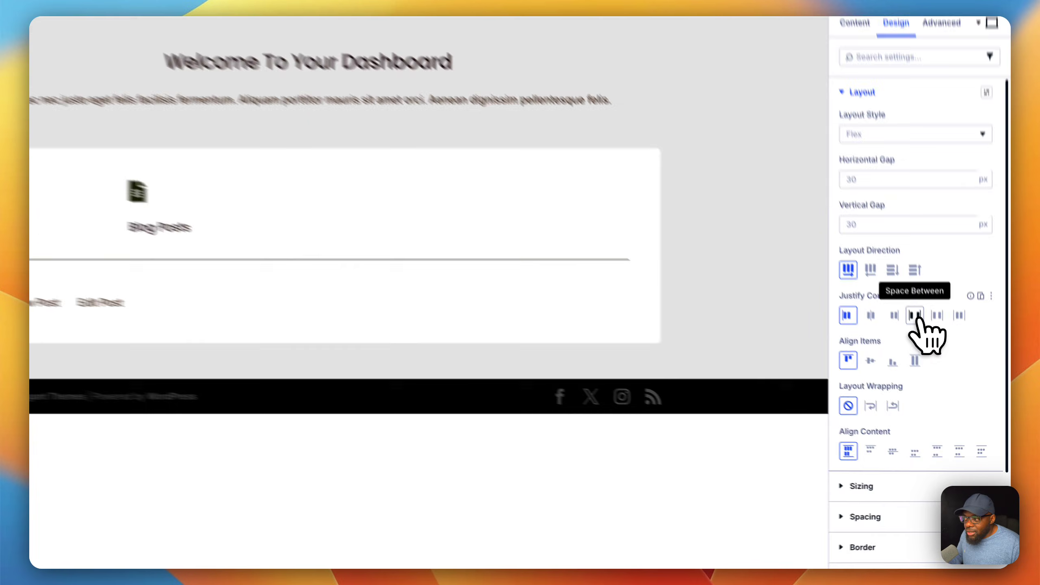
pyautogui.click(936, 360)
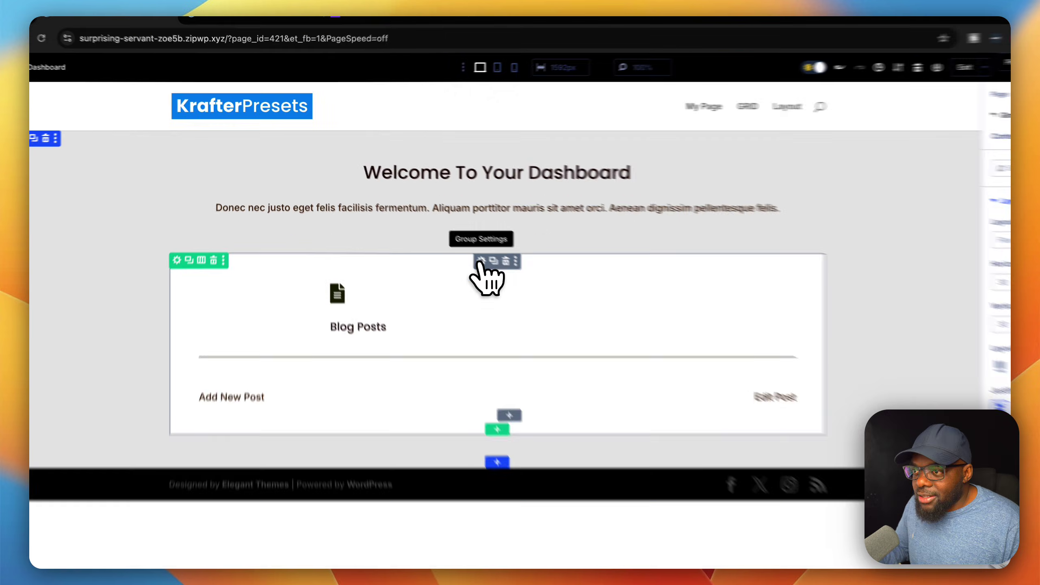
# - Set the outer white card group's width to 30%
pyautogui.click(522, 292)
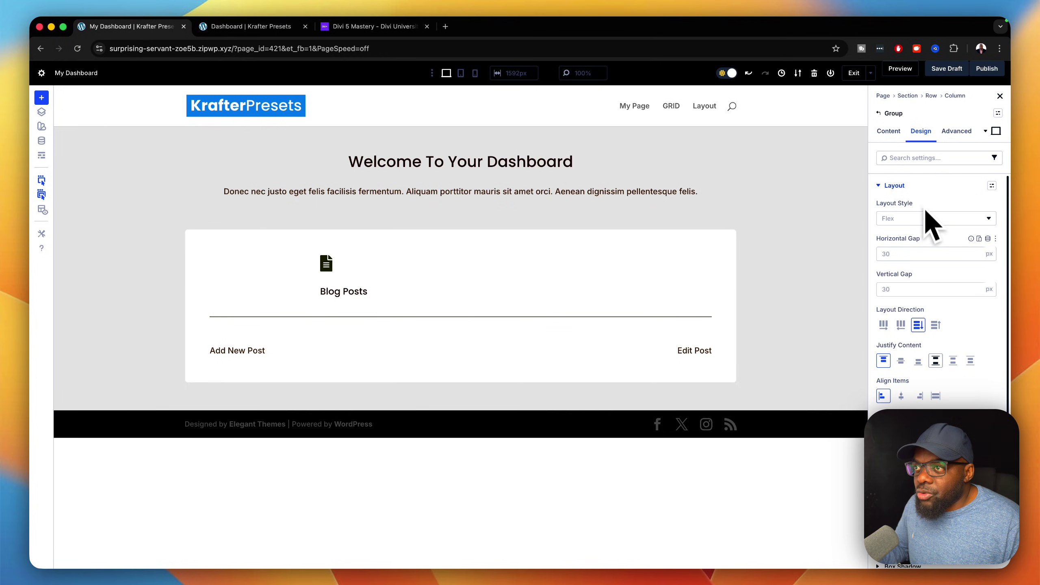
pyautogui.scroll(-5, 942, 312)
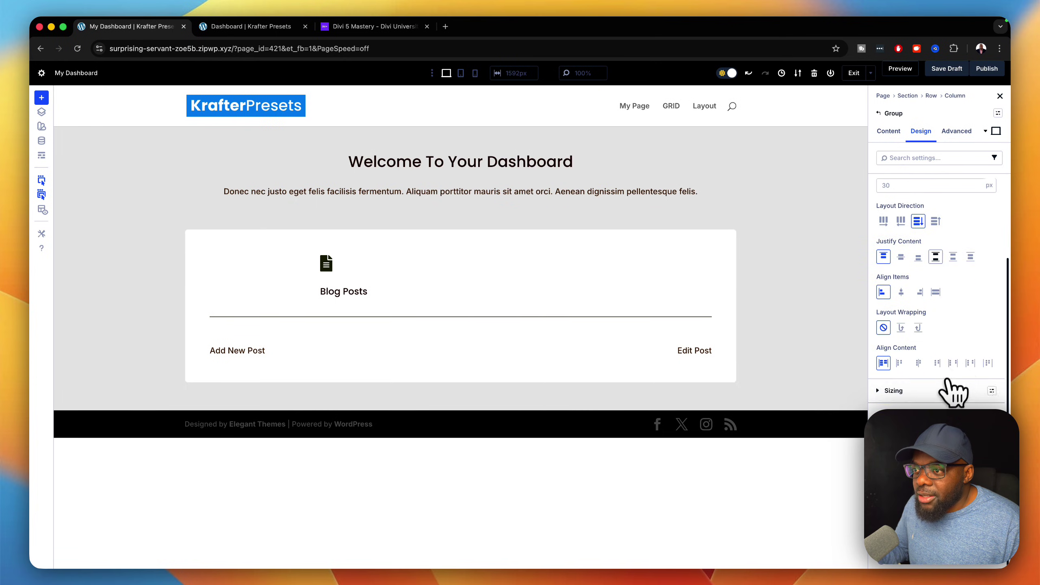
pyautogui.click(942, 390)
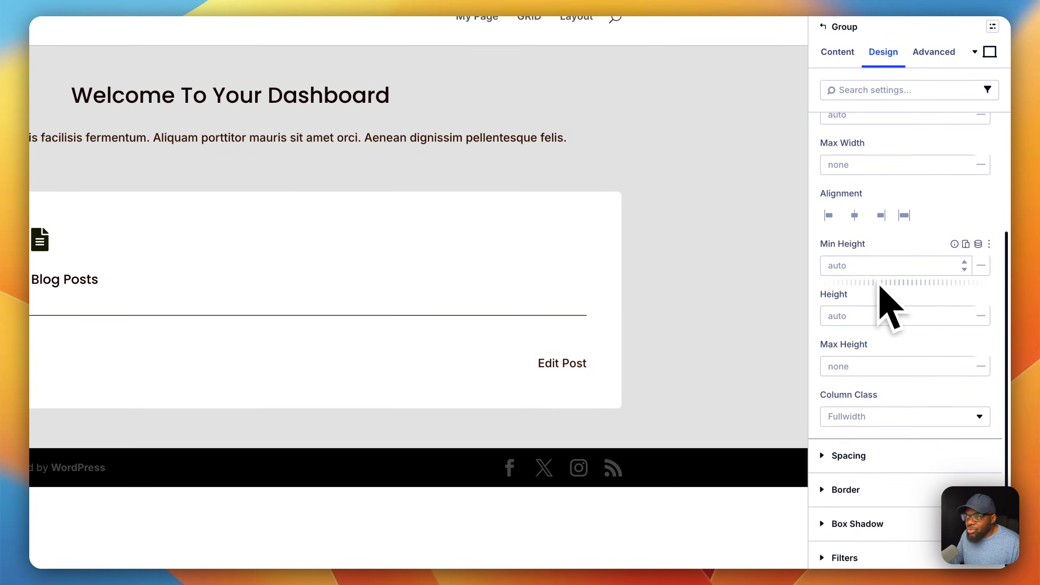
pyautogui.scroll(3, 871, 202)
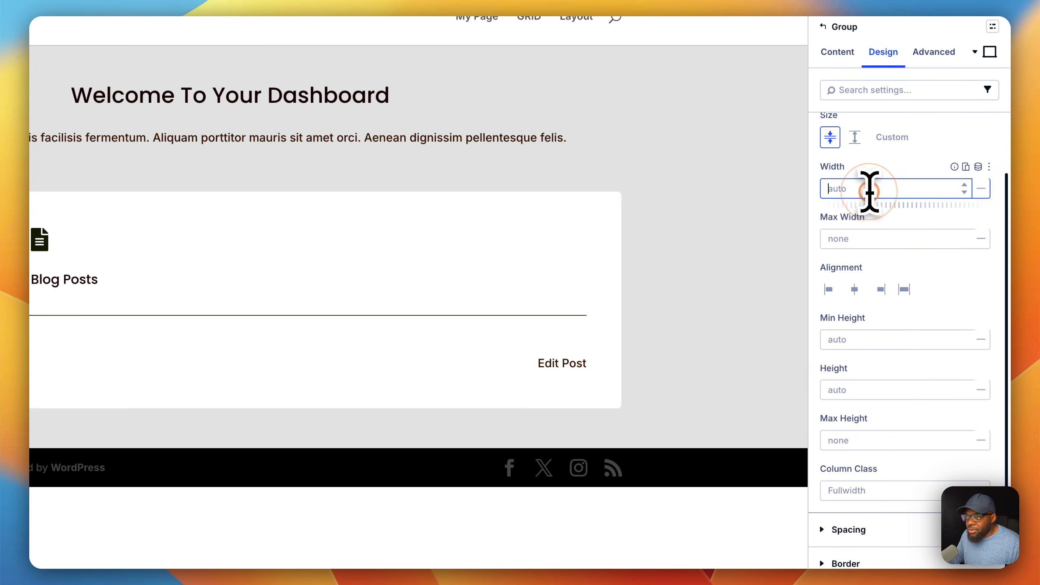
pyautogui.write('30')
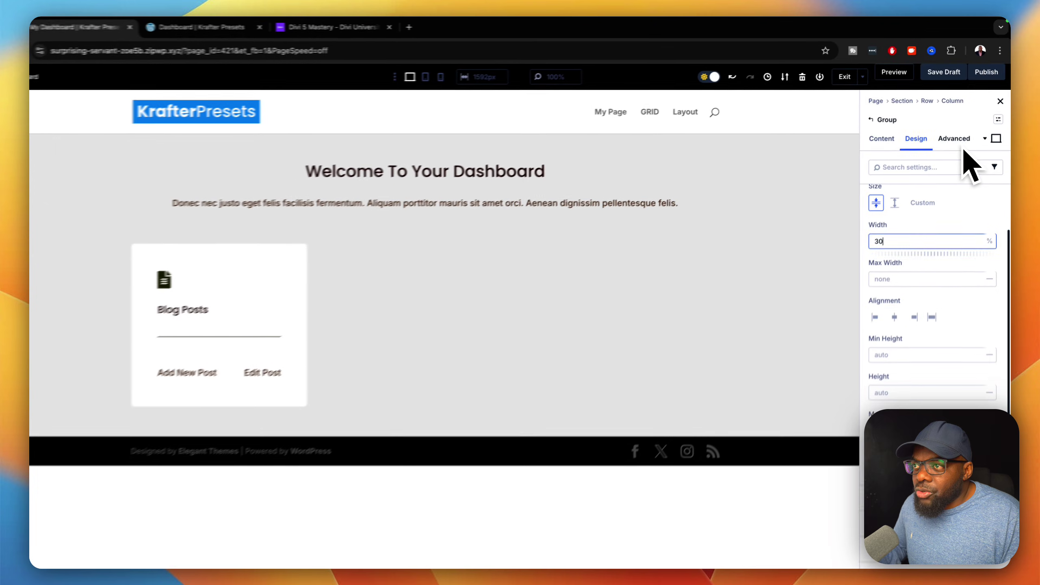
# - Set both the horizontal and vertical gaps of the outer card group to 1rem
pyautogui.scroll(2, 924, 246)
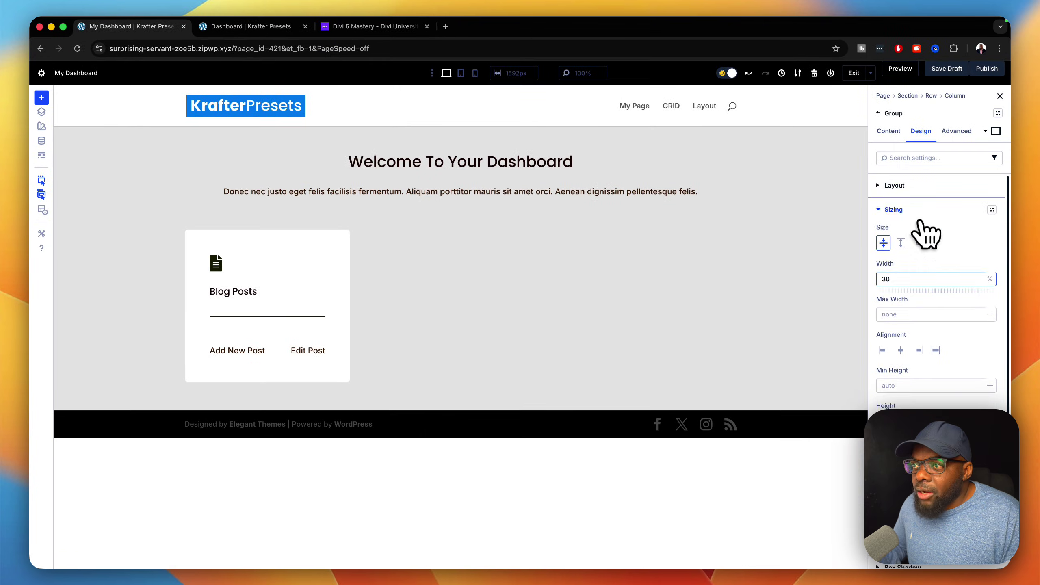
pyautogui.click(925, 187)
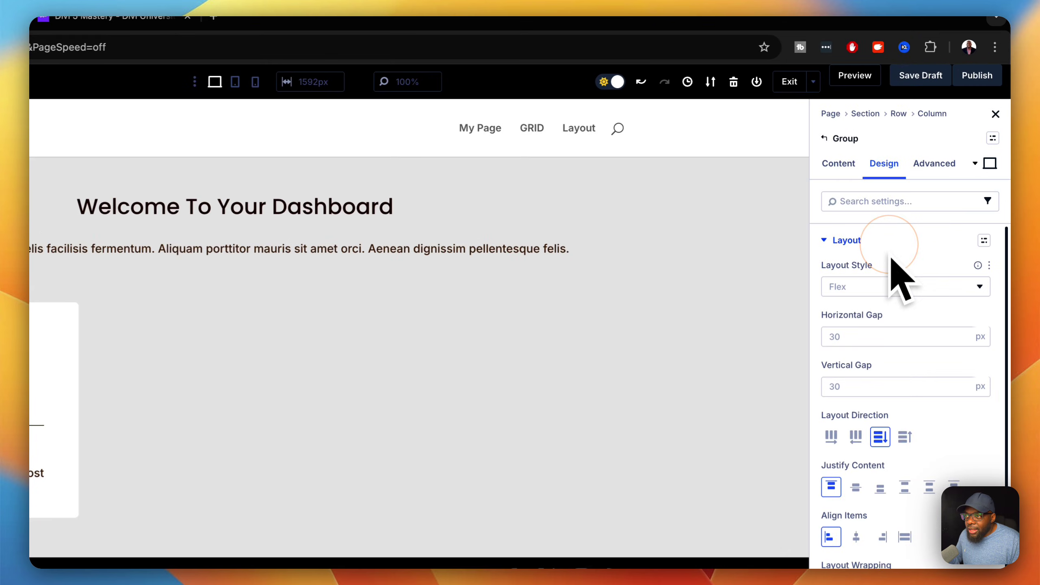
pyautogui.click(868, 336)
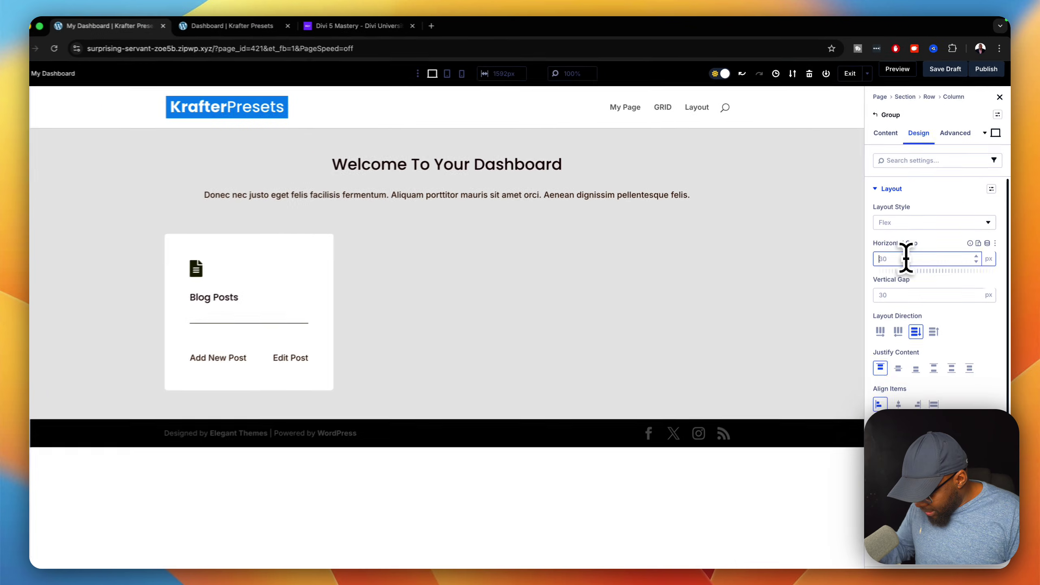
pyautogui.write('1')
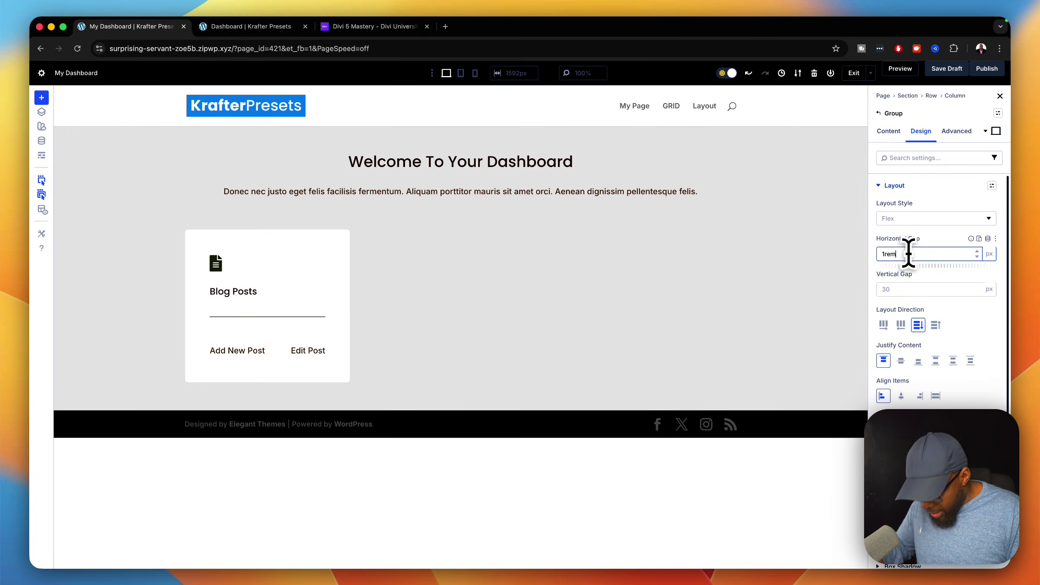
pyautogui.click(918, 289)
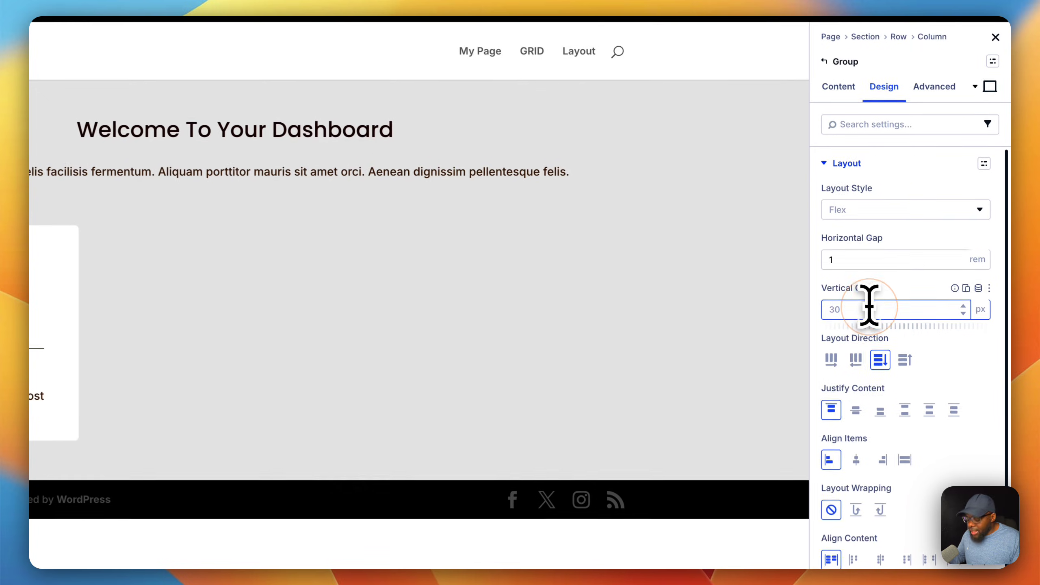
pyautogui.write('1')
pyautogui.write('rem')
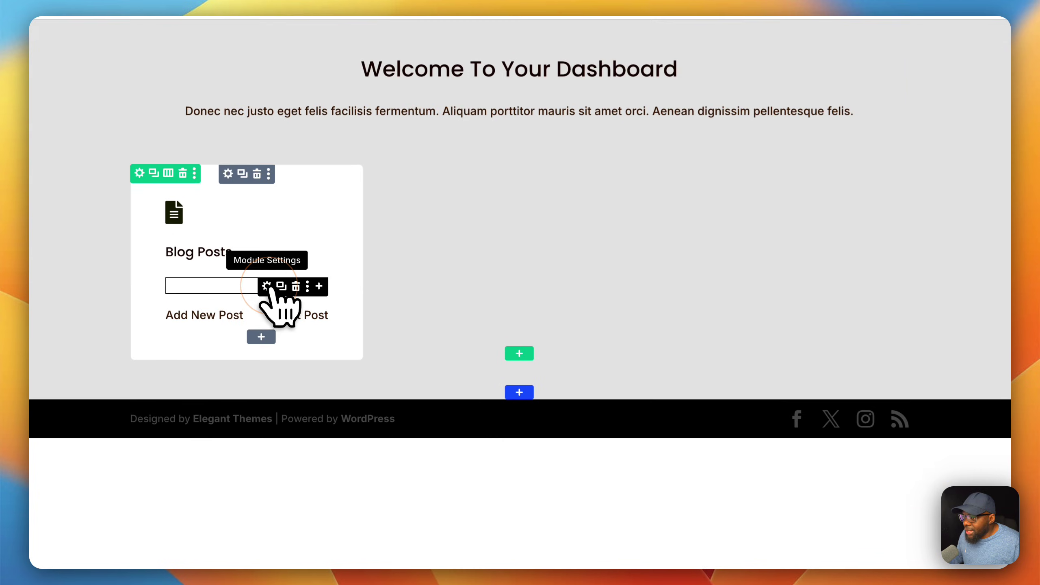
# - Change the divider's line color to light gray D8D8D8
pyautogui.click(282, 316)
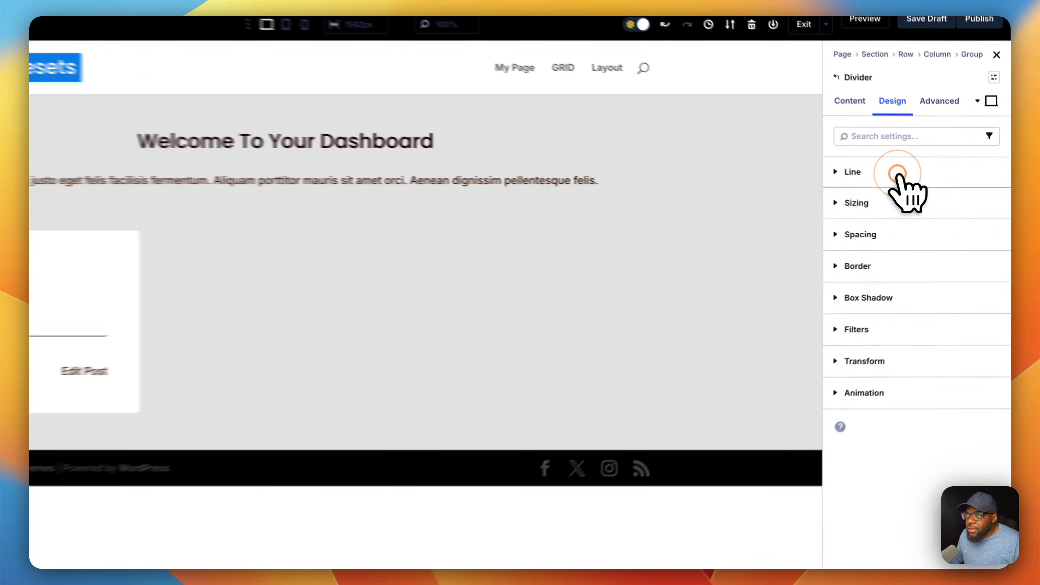
pyautogui.click(890, 185)
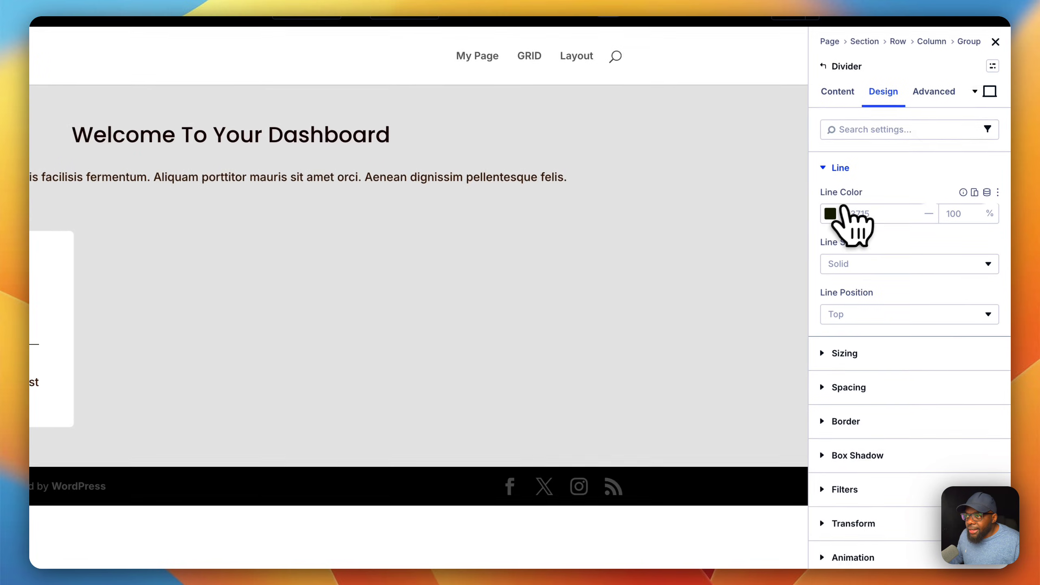
pyautogui.click(830, 214)
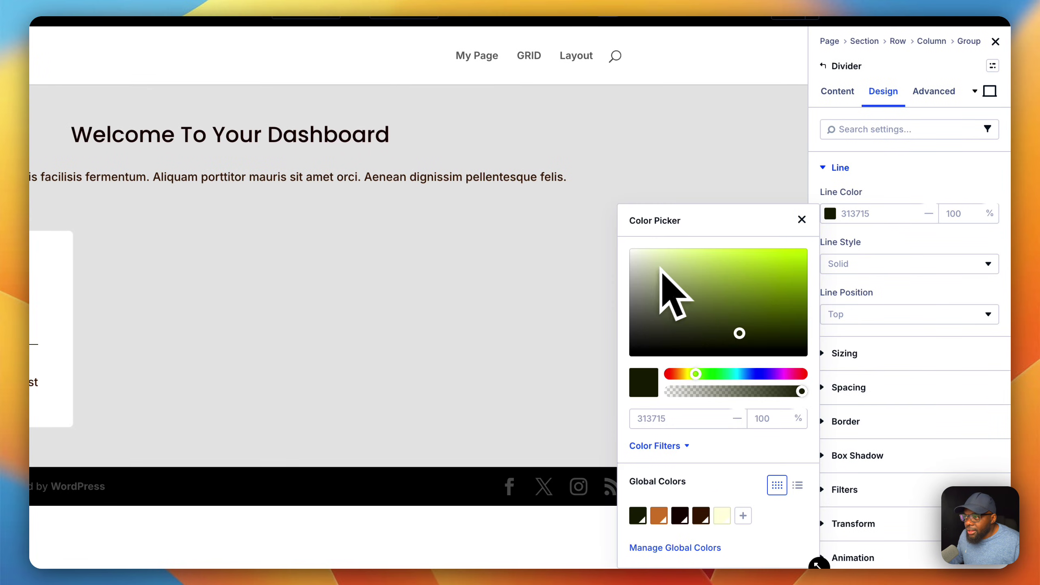
pyautogui.moveTo(660, 269); pyautogui.dragTo(624, 270)
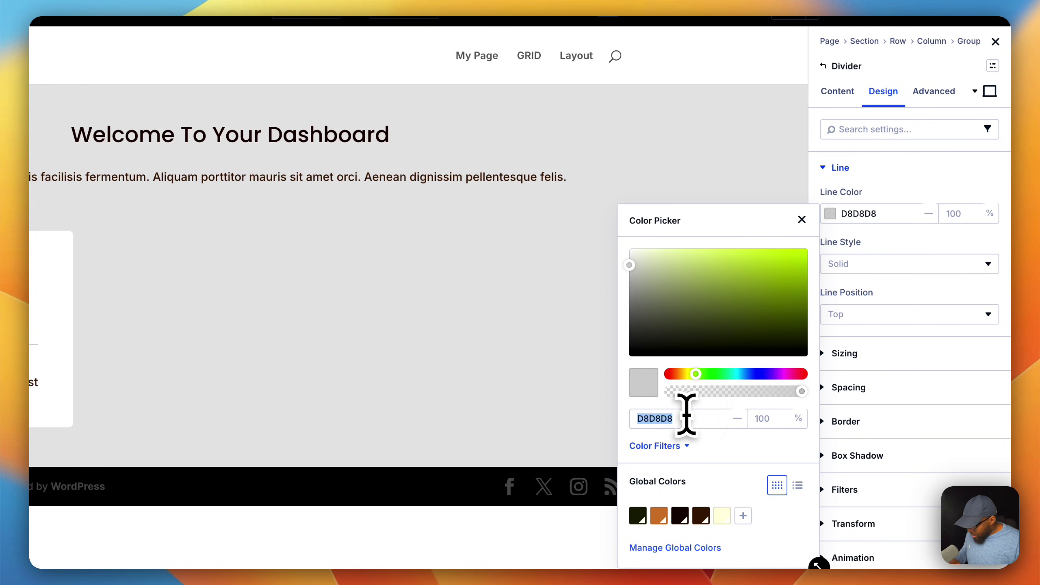
pyautogui.press('Escape')
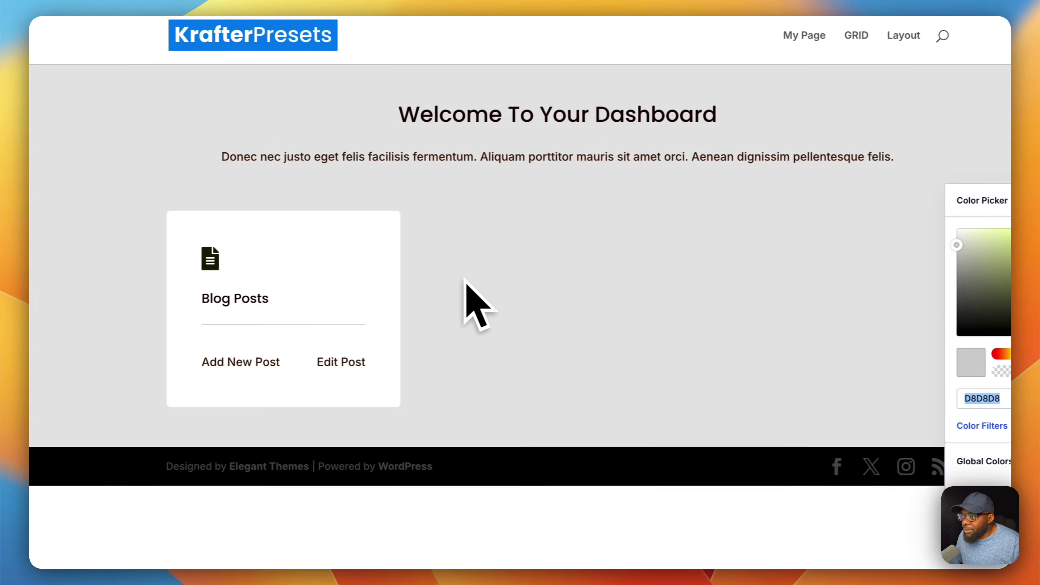
pyautogui.click(496, 274)
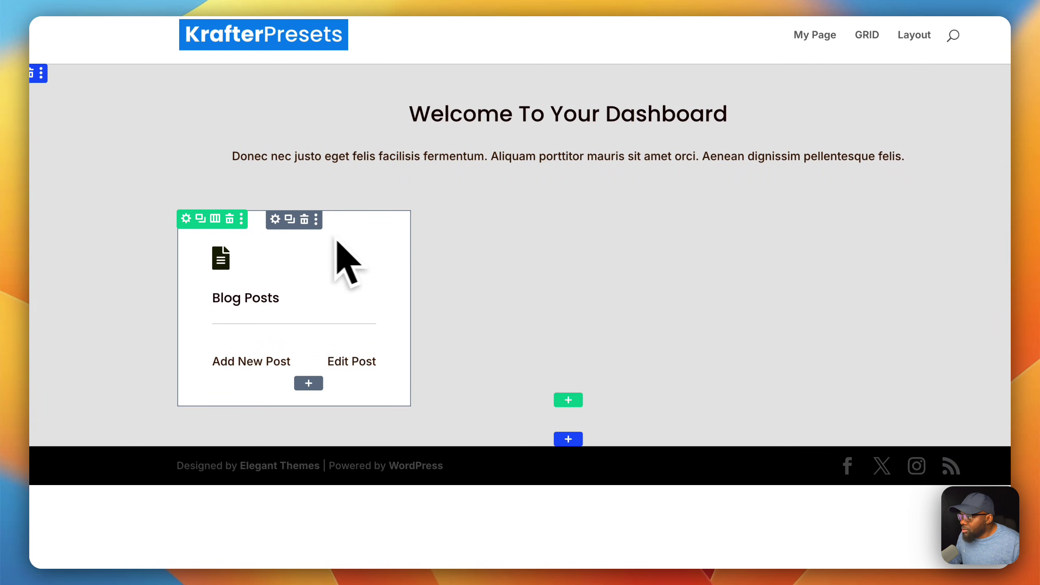
# - Set the white card group's border color to light gray D8D8D8 and publish the page
pyautogui.click(274, 220)
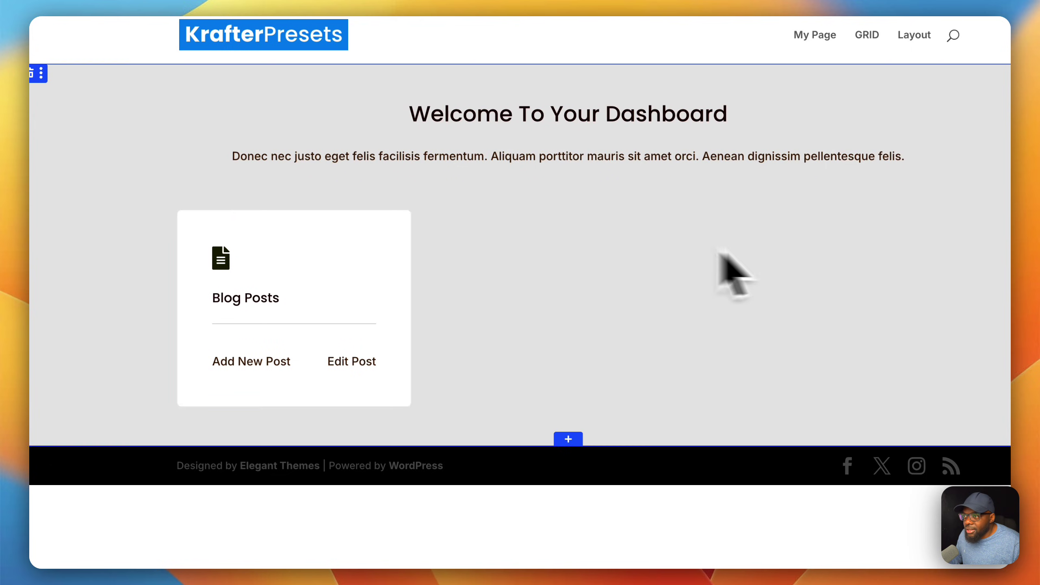
pyautogui.click(884, 172)
pyautogui.scroll(-5, 880, 369)
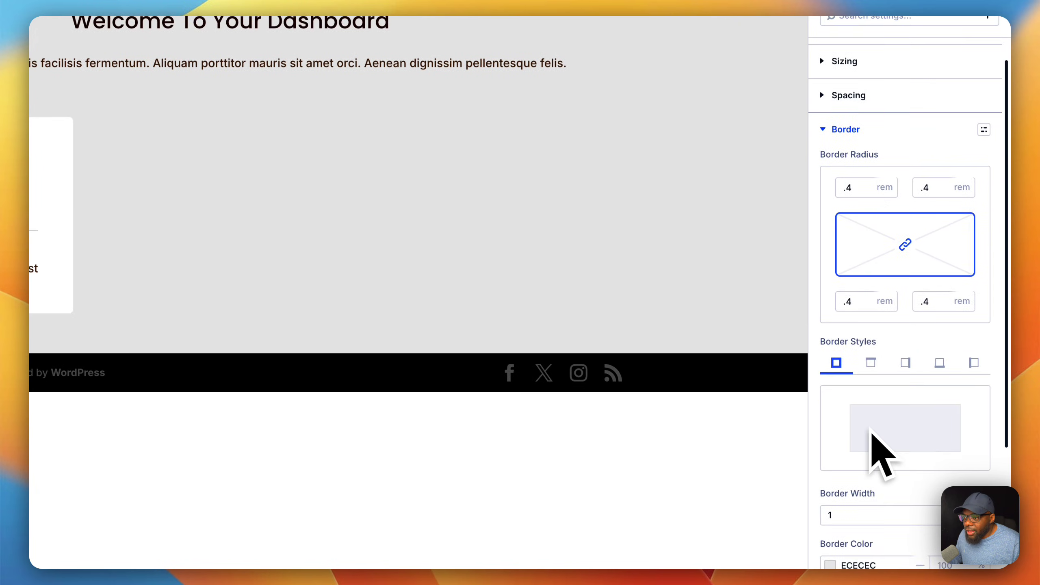
pyautogui.click(831, 435)
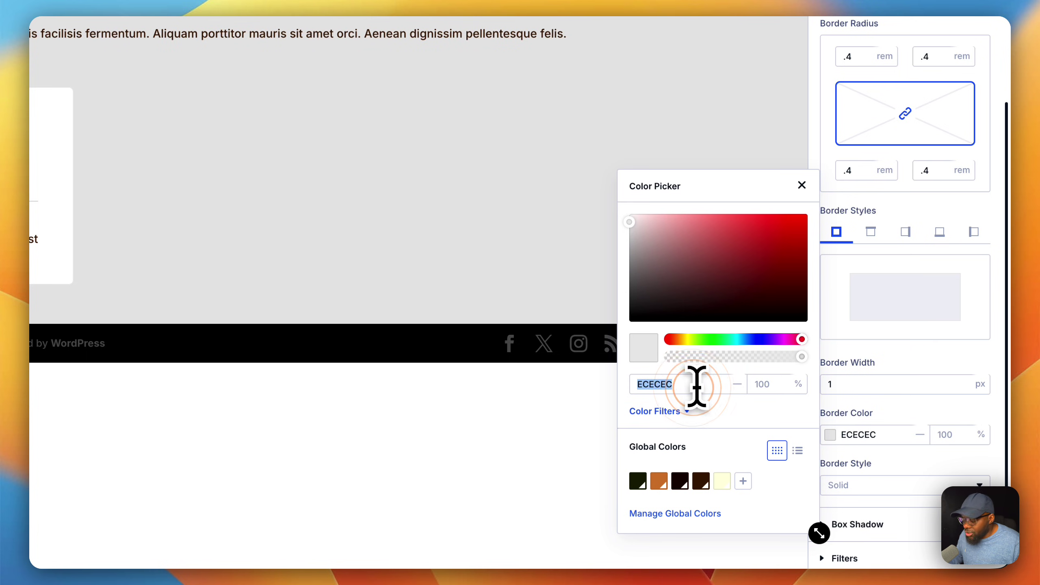
pyautogui.write('d8d8d8')
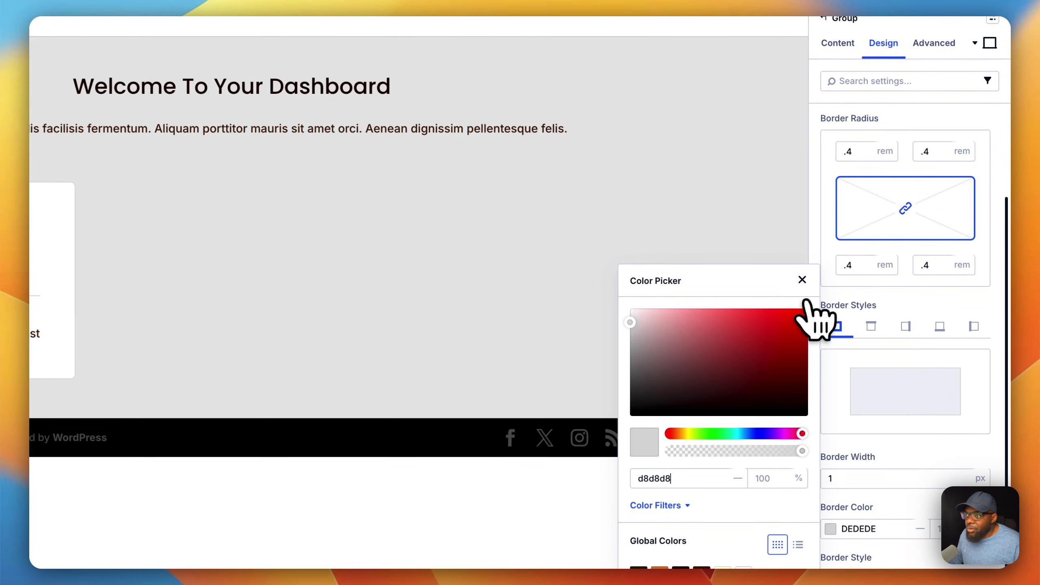
pyautogui.click(802, 280)
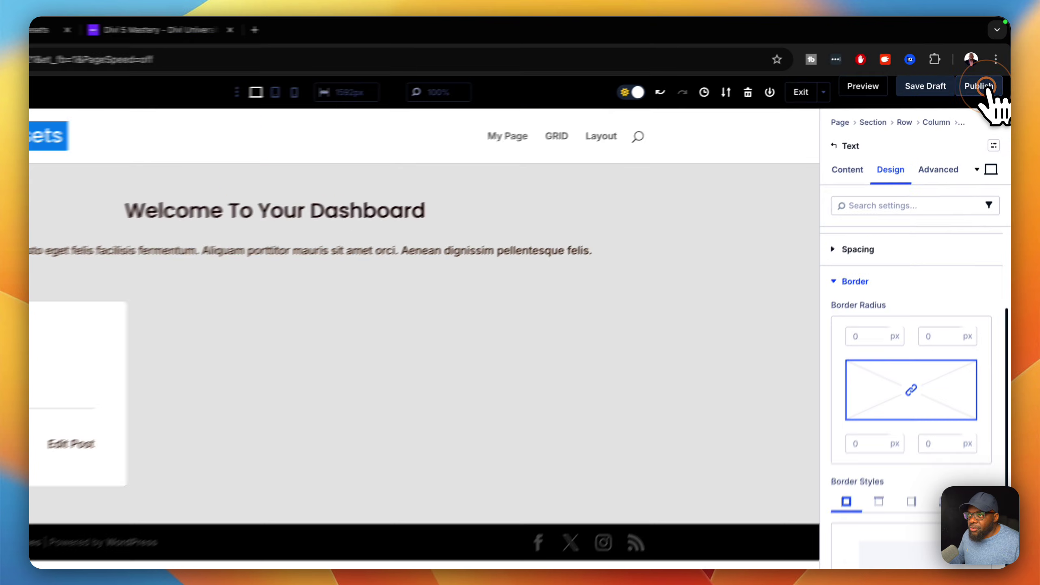
pyautogui.click(987, 69)
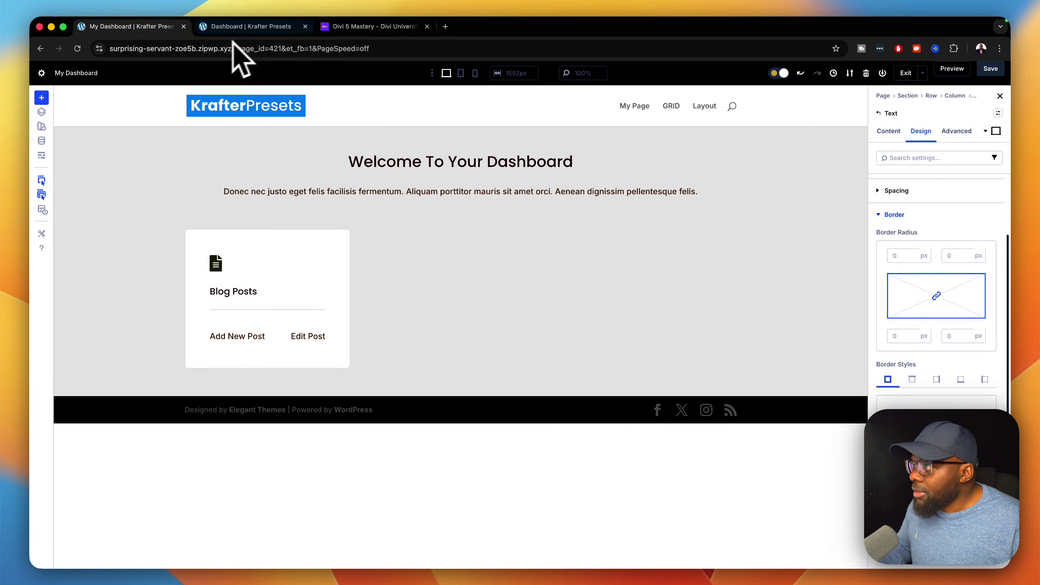
# - Switch to the WordPress admin and copy the link address of the Add Post page
pyautogui.click(278, 28)
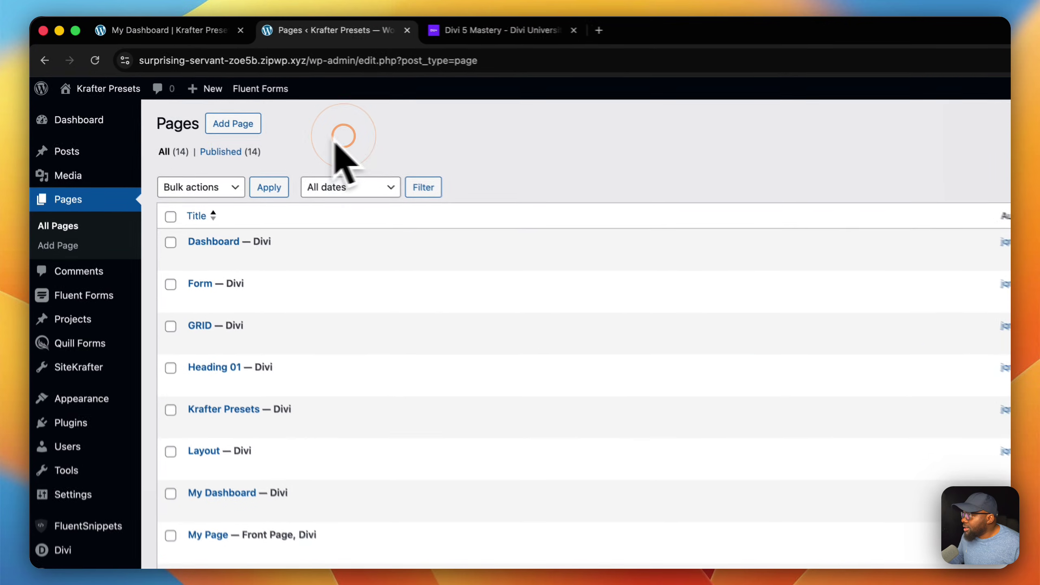
pyautogui.moveTo(57, 116)
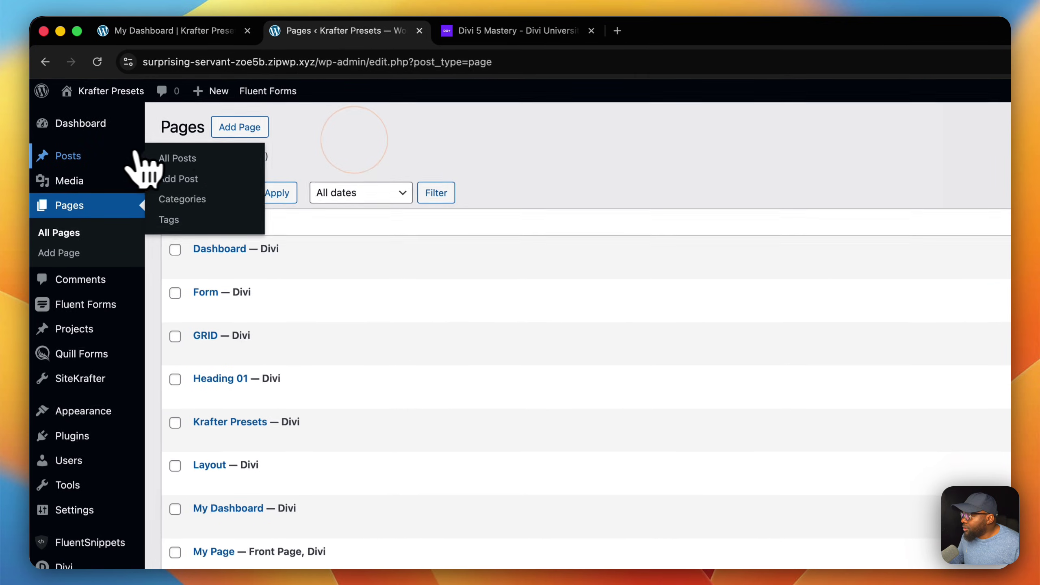
pyautogui.rightClick(191, 179)
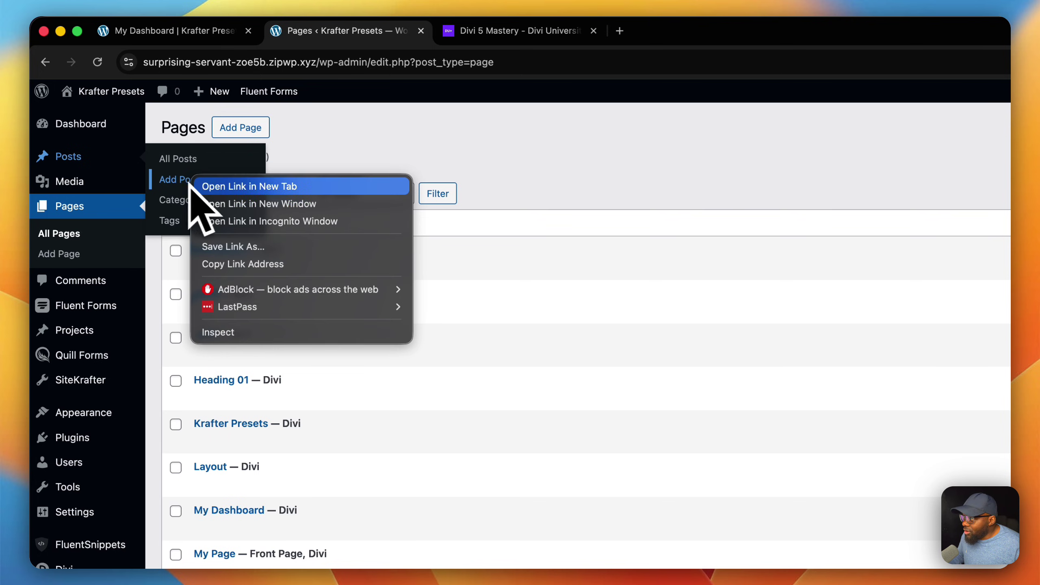
pyautogui.click(284, 263)
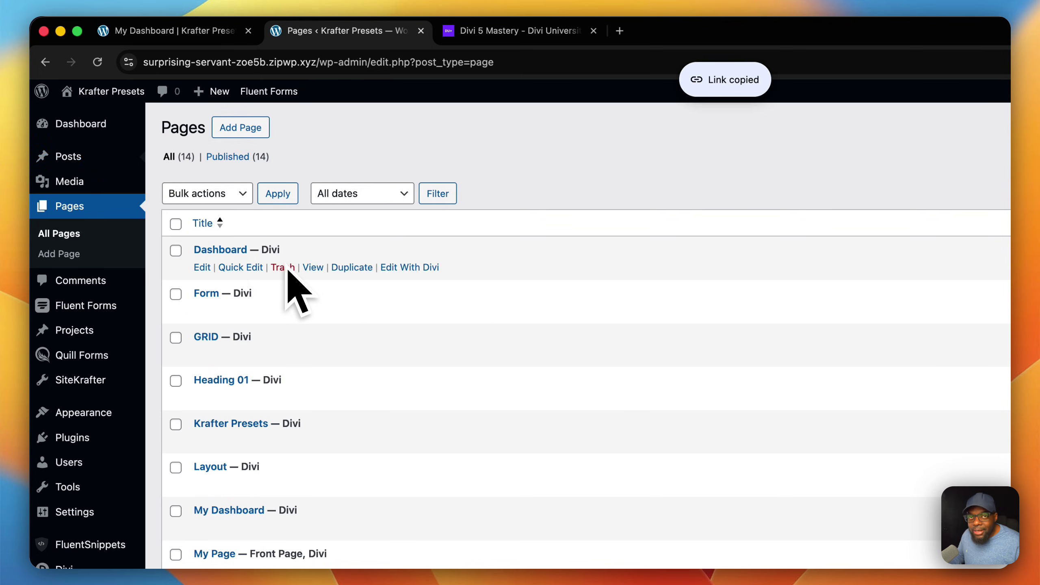
# - Back in the My Dashboard builder, start a link on the card's "Add New Post" text and paste the copied address as its URL
pyautogui.click(216, 32)
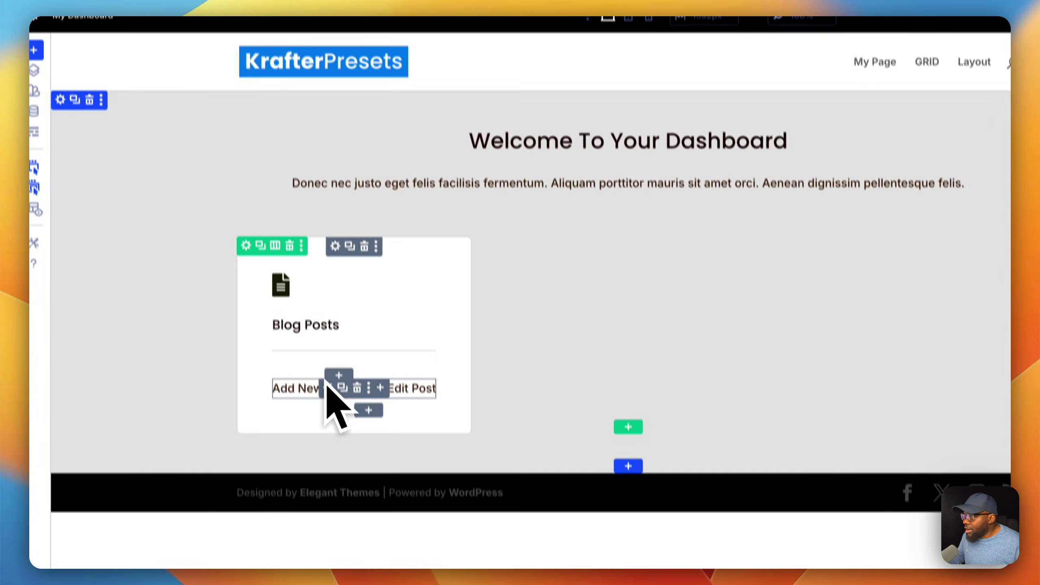
pyautogui.click(302, 469)
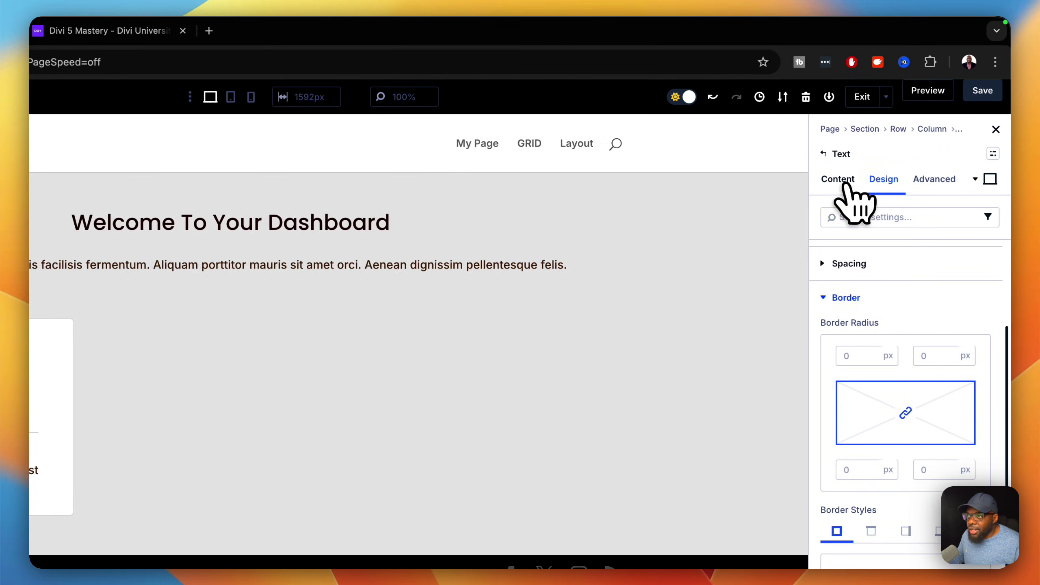
pyautogui.click(844, 183)
pyautogui.click(864, 256)
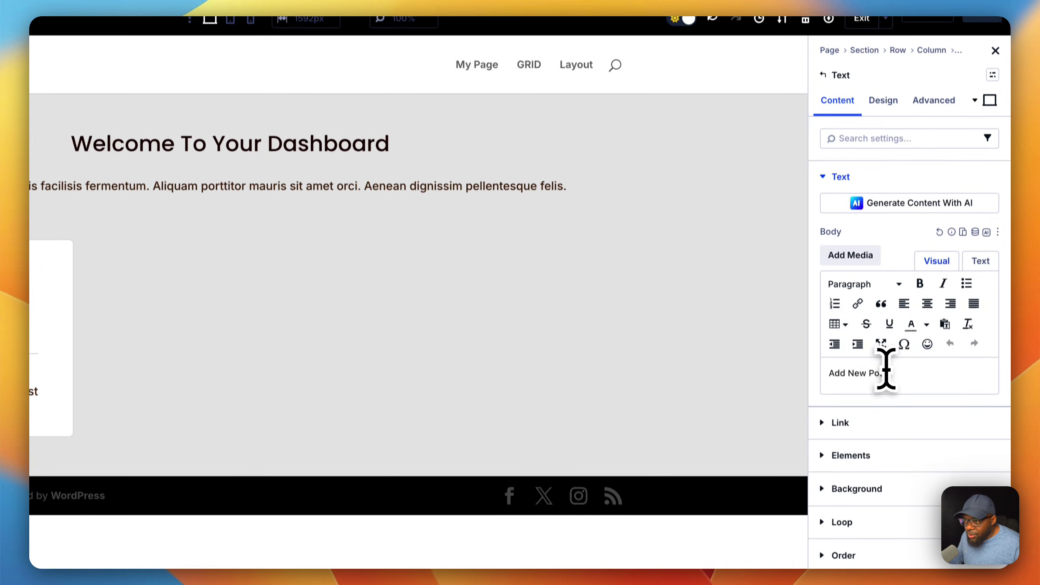
pyautogui.moveTo(891, 367); pyautogui.dragTo(823, 367)
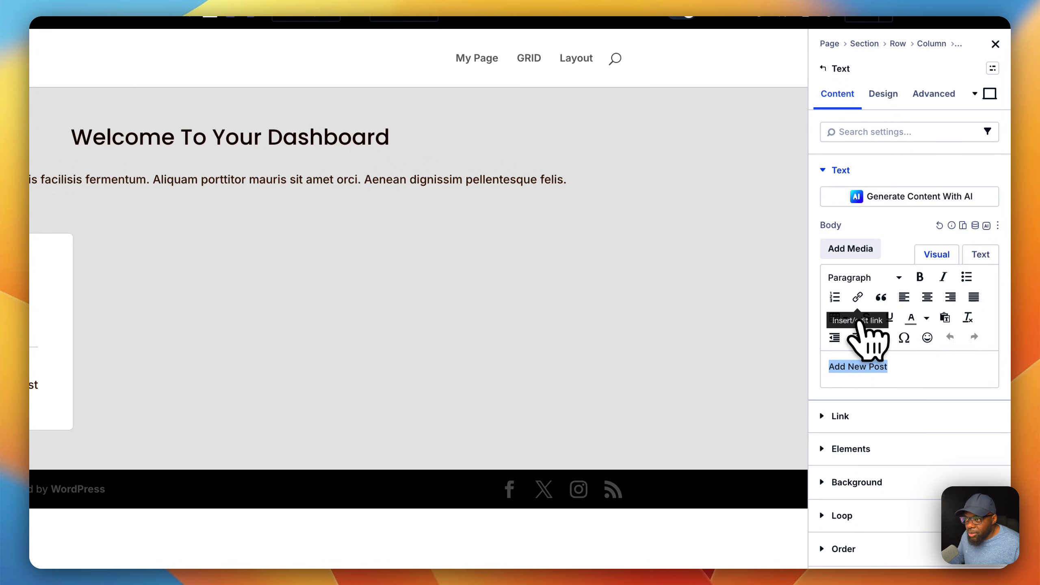
pyautogui.click(859, 297)
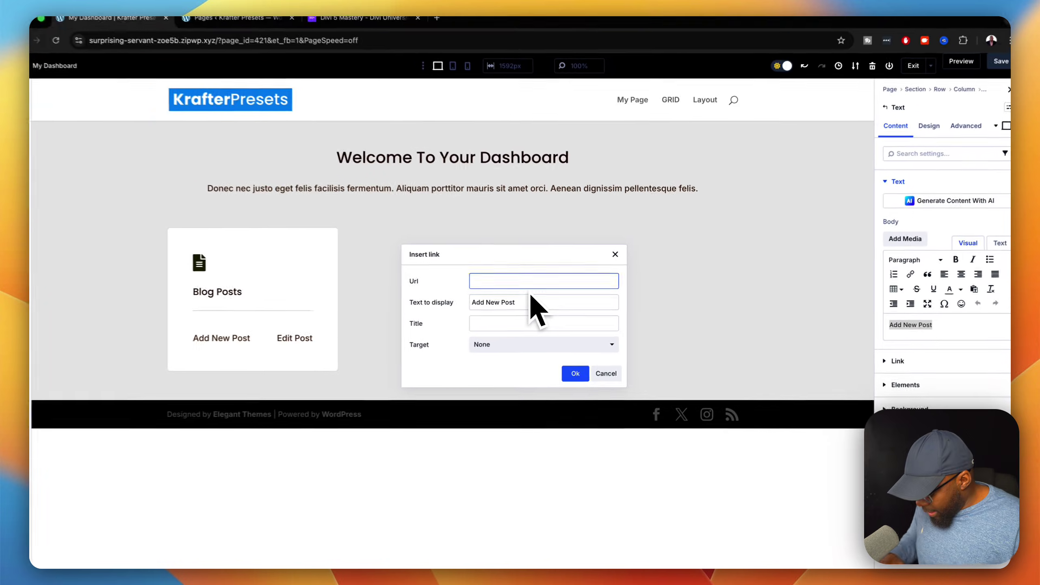
pyautogui.write('https://surprising-servant-zoe5b.zipwp.xyz/wp-admin/post-new.php')
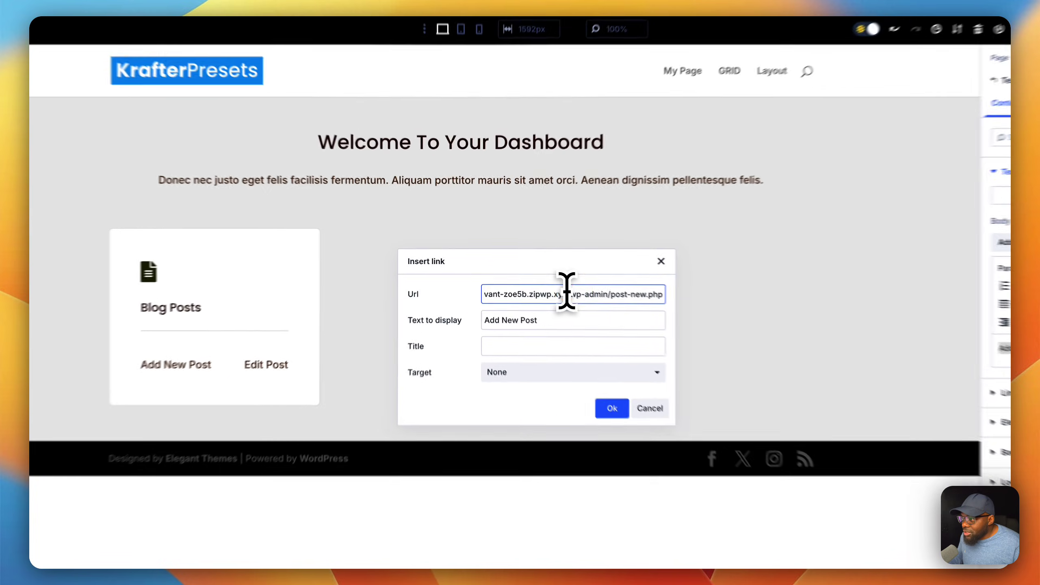
# - Remove the domain so the link's URL is only /wp-admin/post-new.php, and insert the link
pyautogui.moveTo(567, 294); pyautogui.dragTo(463, 286)
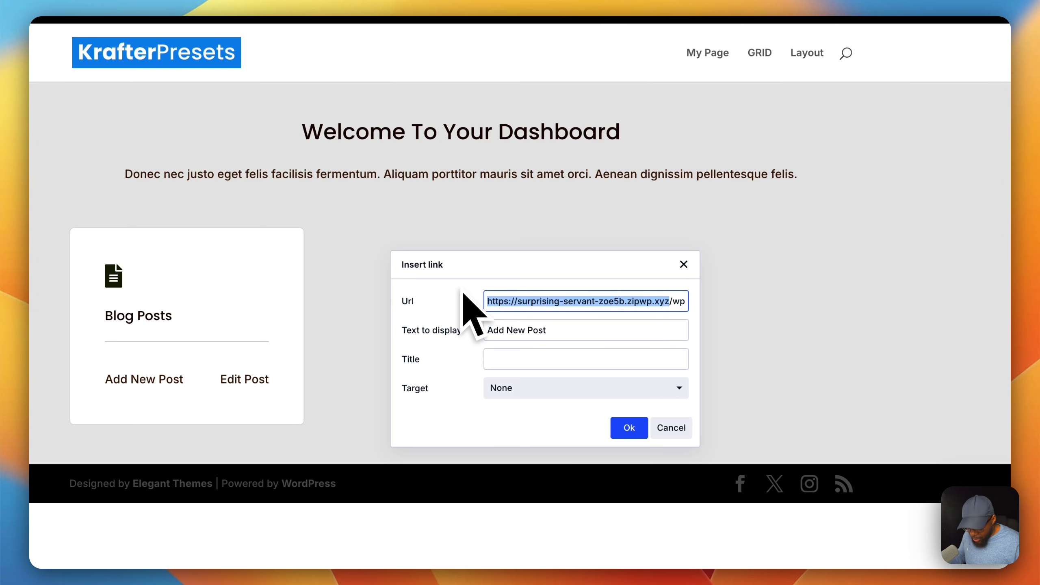
pyautogui.press('BackSpace')
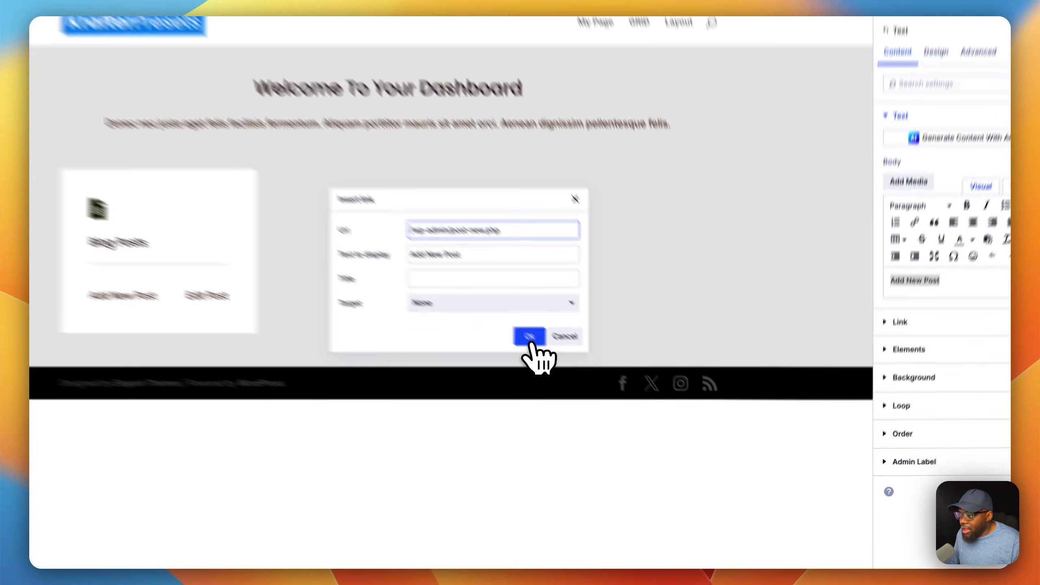
pyautogui.click(579, 371)
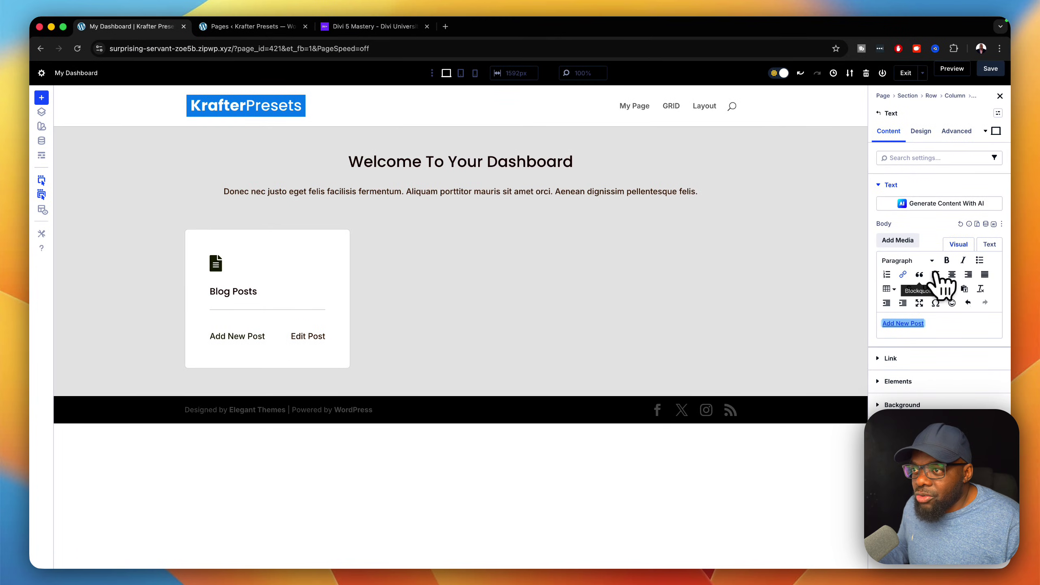
# - Underline the "Add New Post" text and set its link text color to blue 4791F1
pyautogui.click(926, 289)
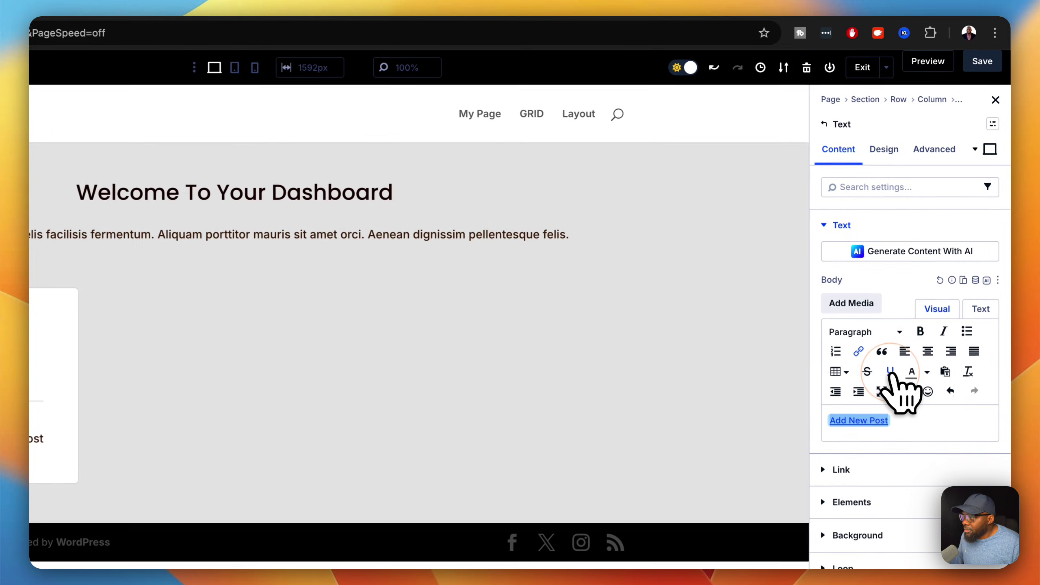
pyautogui.click(884, 150)
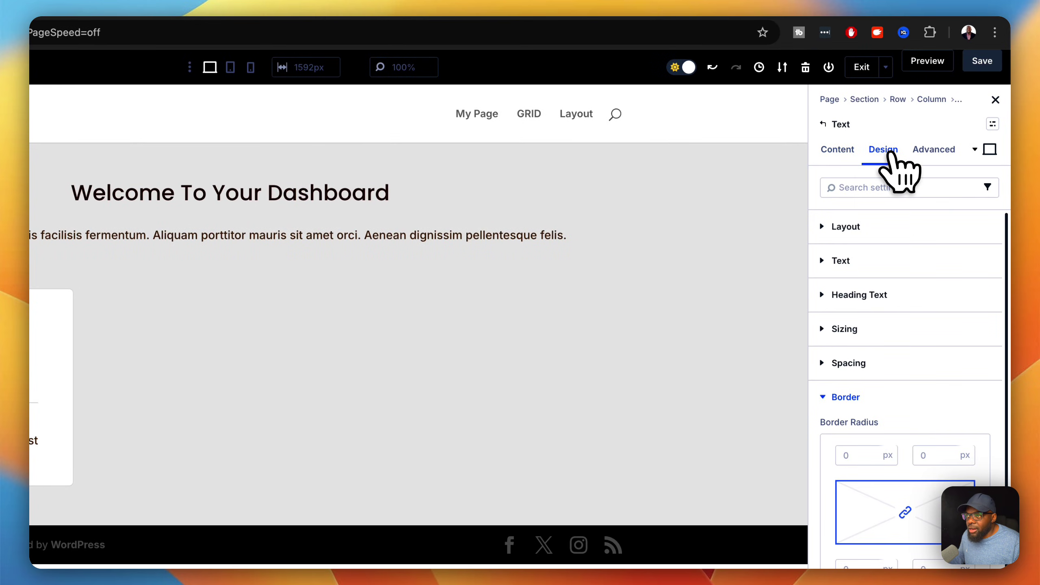
pyautogui.click(880, 271)
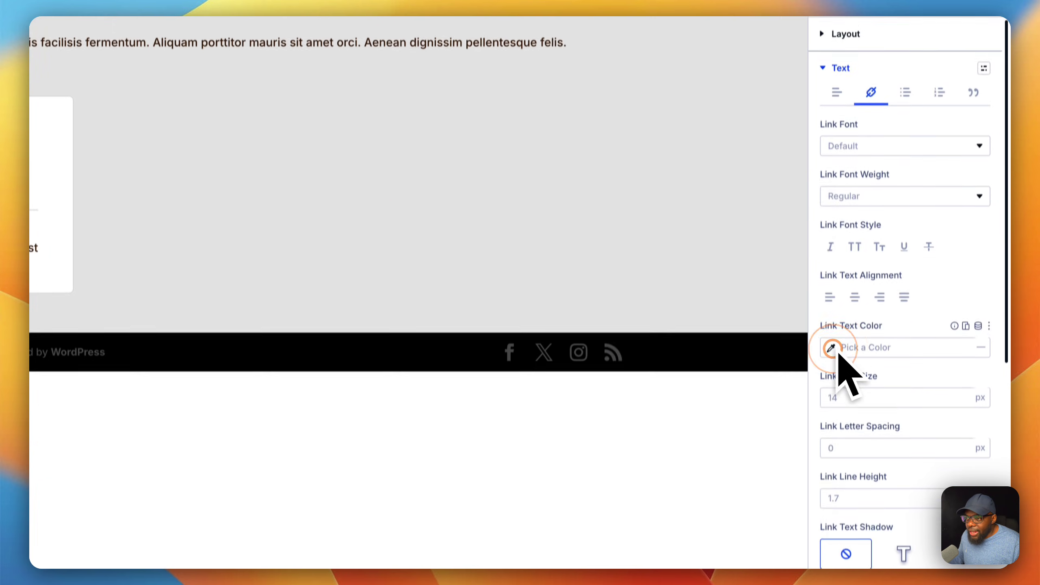
pyautogui.click(833, 541)
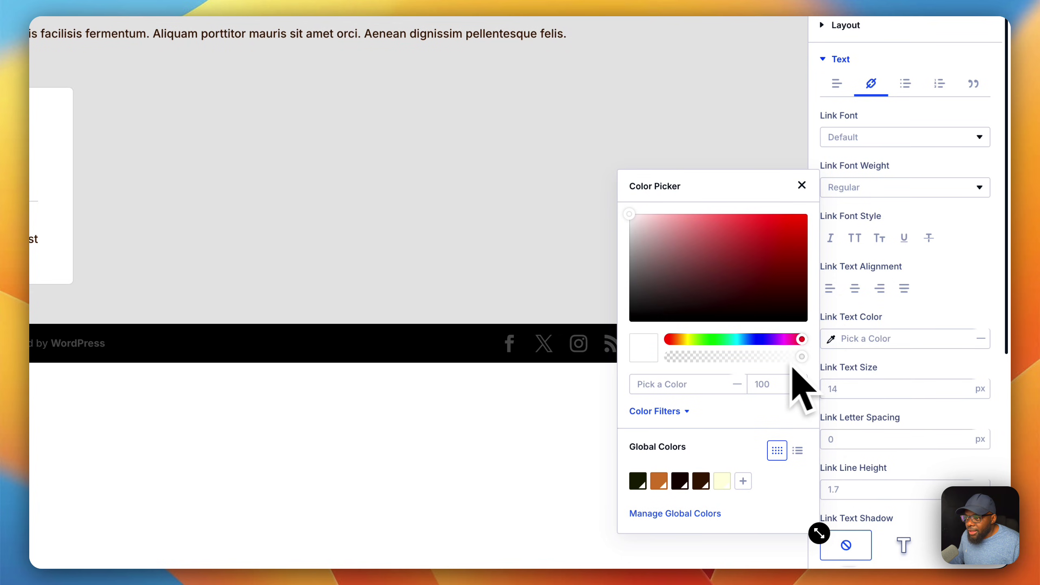
pyautogui.click(748, 339)
pyautogui.click(762, 230)
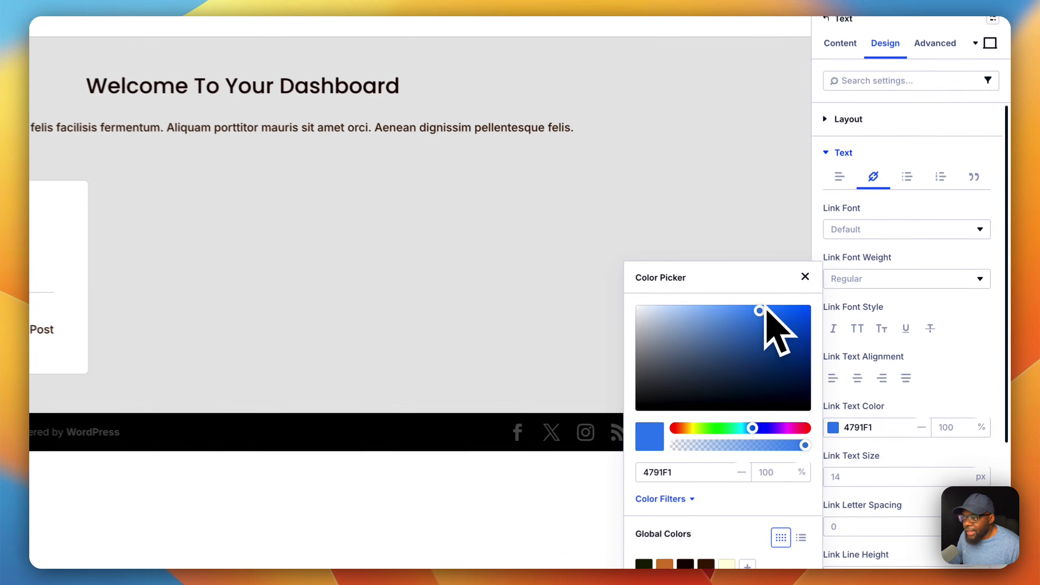
pyautogui.click(803, 276)
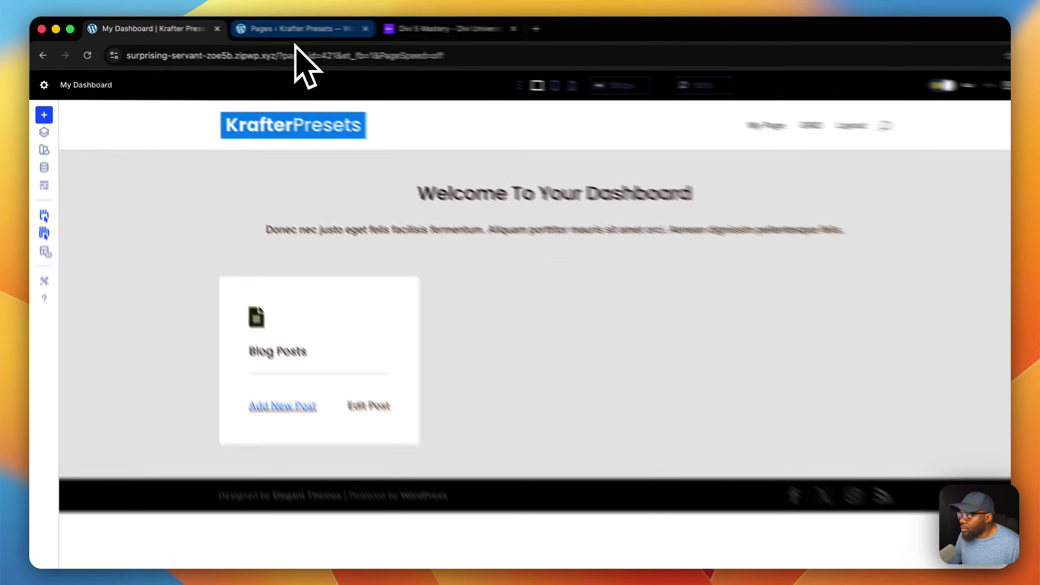
# - Switch to the WordPress admin and find the Posts list for the Edit Post link's address
pyautogui.click(242, 27)
pyautogui.click(477, 146)
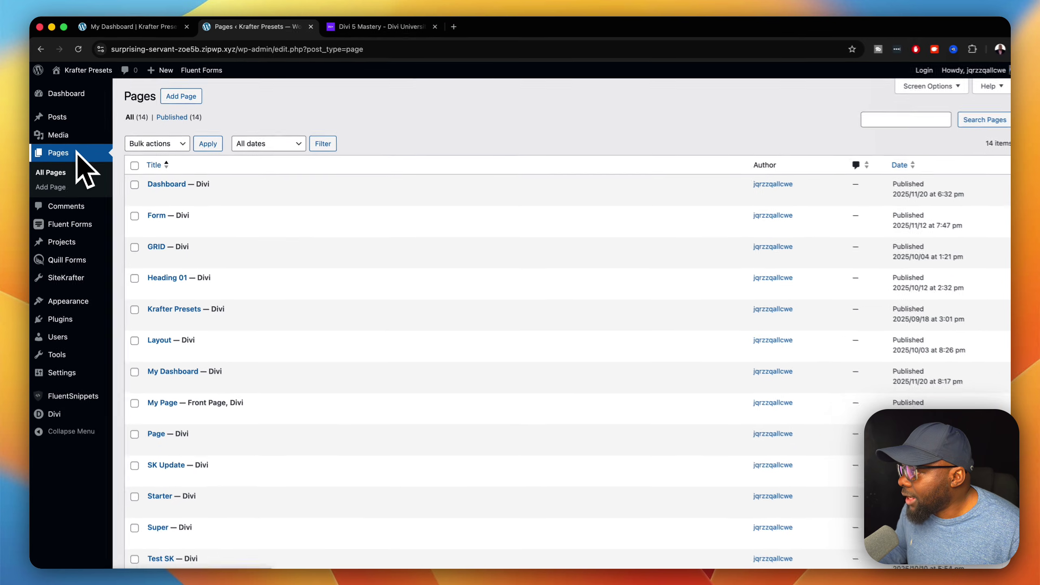
pyautogui.moveTo(94, 169)
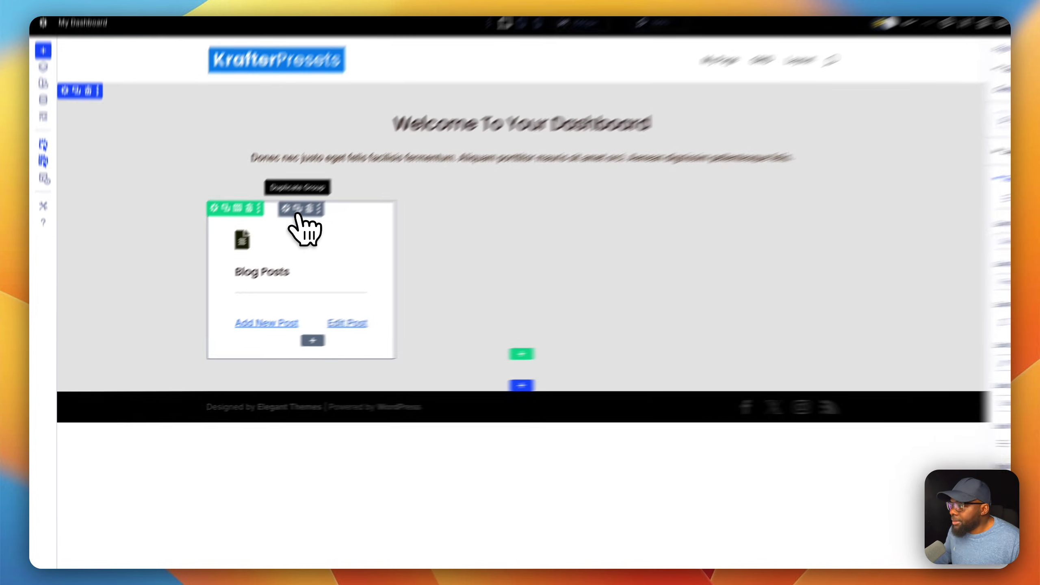
# - Duplicate the Blog Posts card group and change the copy's heading to "Pages"
pyautogui.click(262, 237)
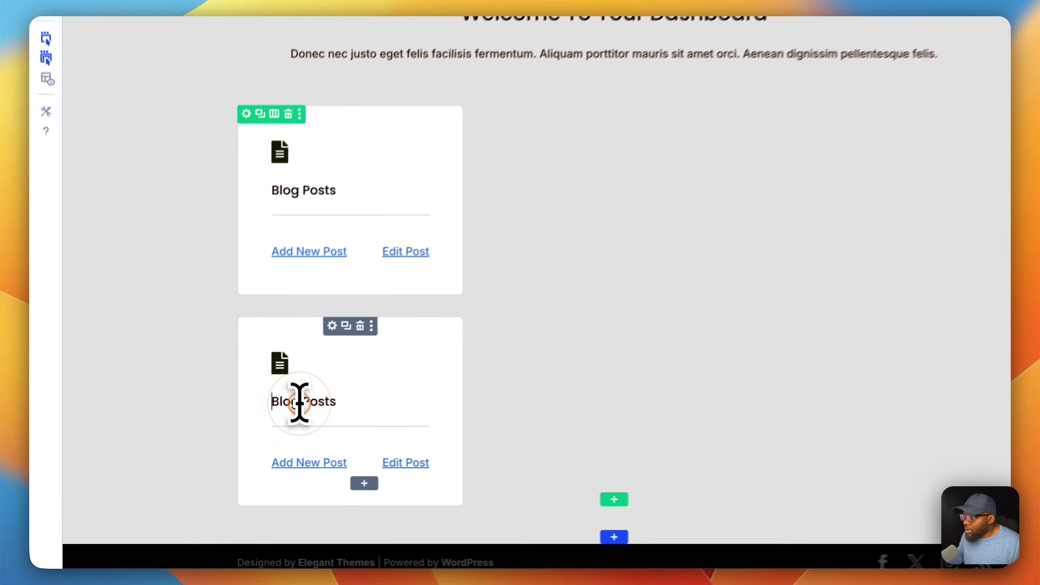
pyautogui.click(225, 447)
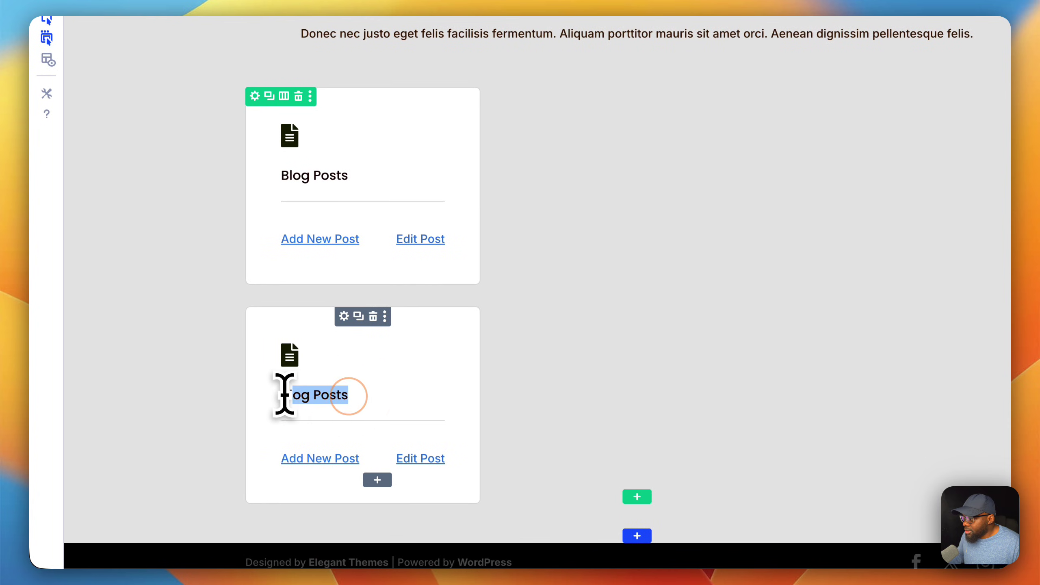
pyautogui.write('Pages')
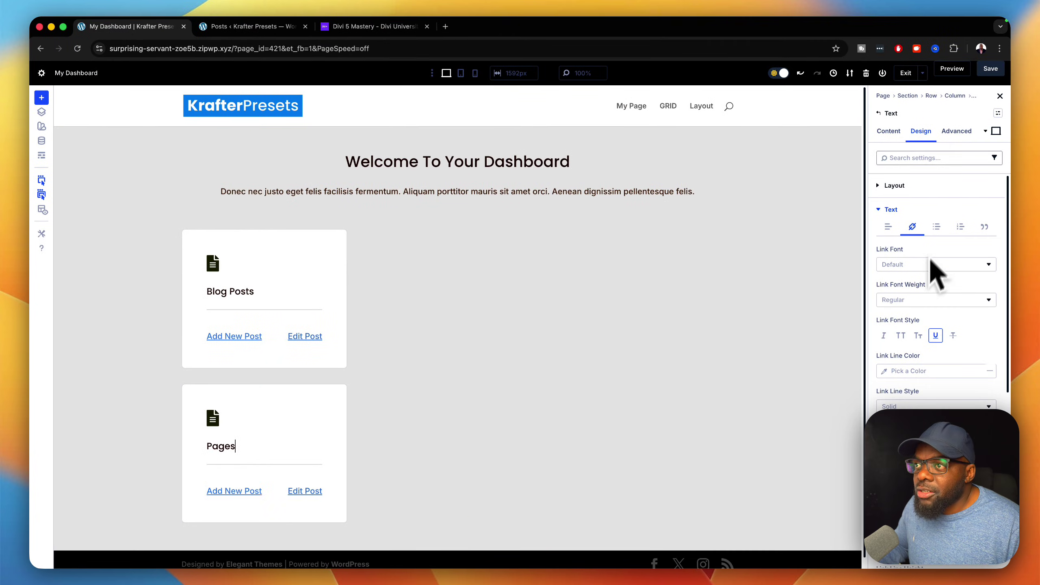
# - Change the "Add New Post" link text in the Pages card to "Add New Page"
pyautogui.click(888, 131)
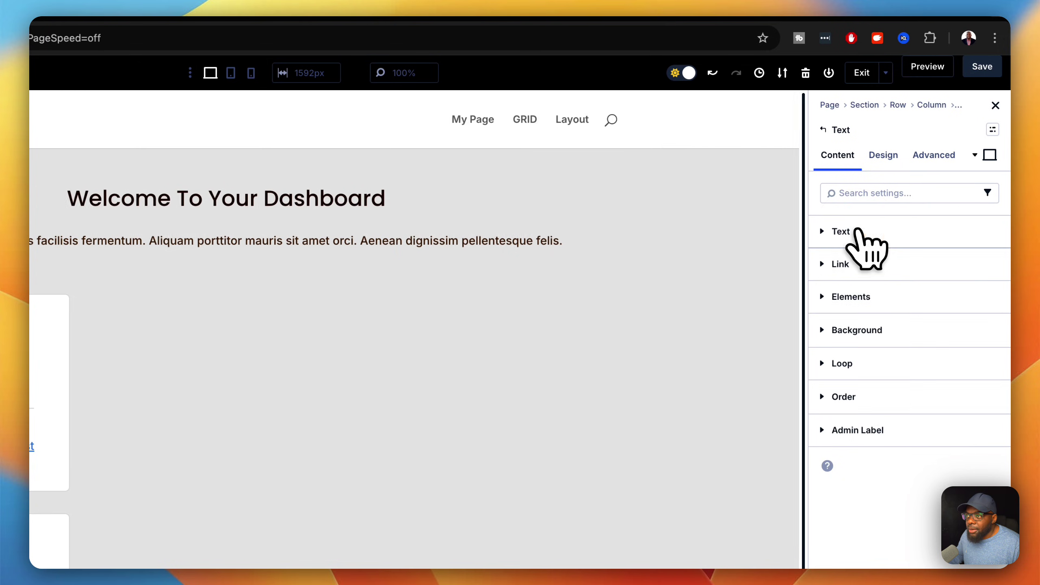
pyautogui.click(899, 184)
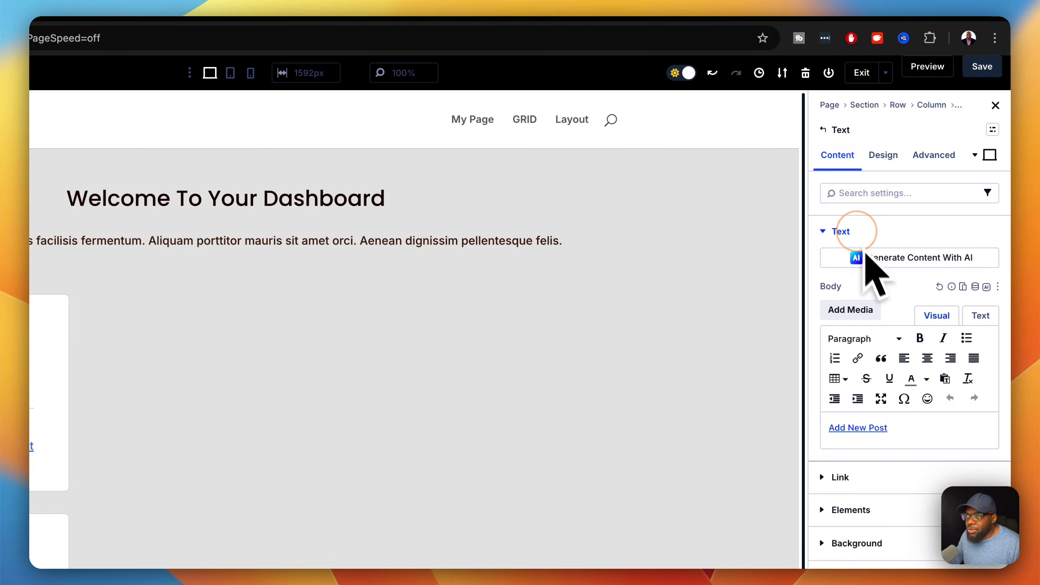
pyautogui.tripleClick(890, 427)
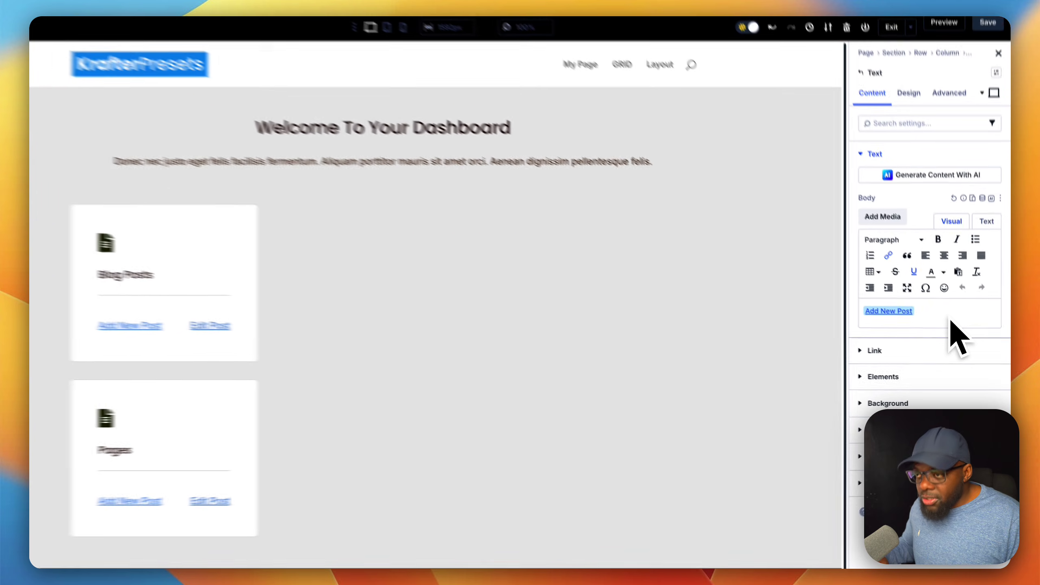
pyautogui.press('BackSpace')
pyautogui.write('age')
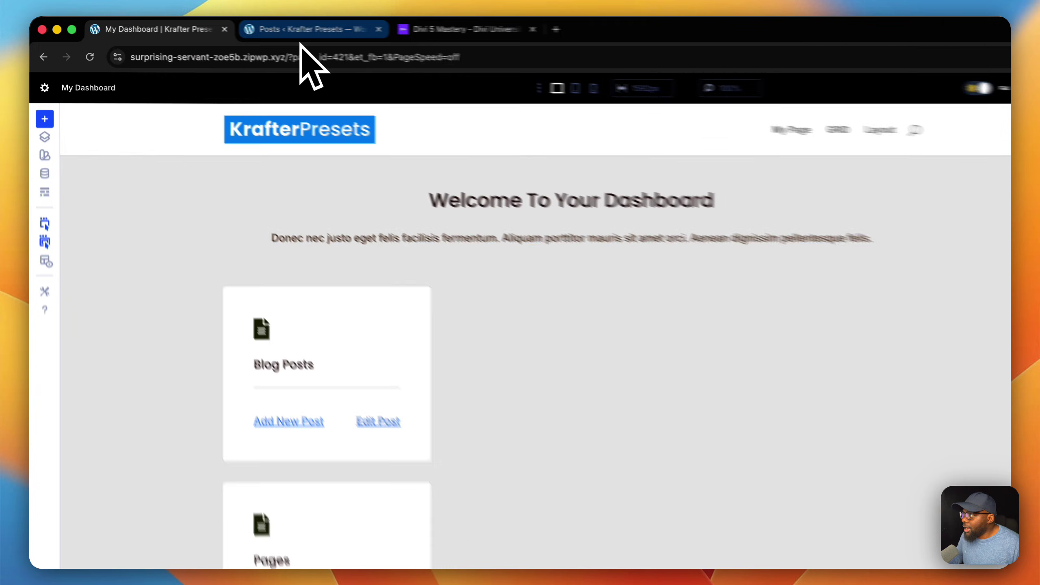
# - Copy the address of the Add Page link in the WordPress admin and return to the dashboard page builder
pyautogui.click(283, 28)
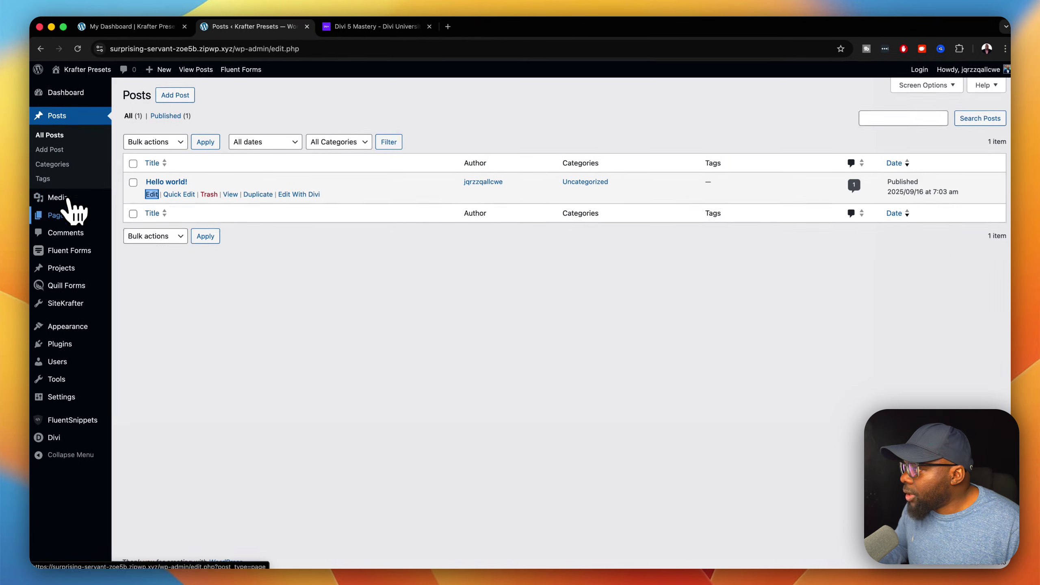
pyautogui.moveTo(65, 217)
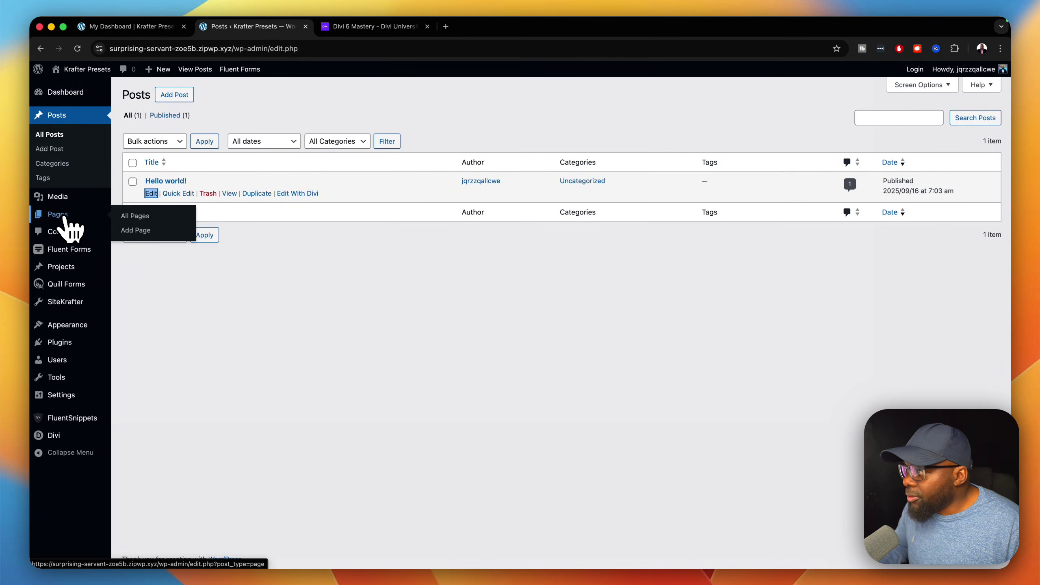
pyautogui.rightClick(144, 233)
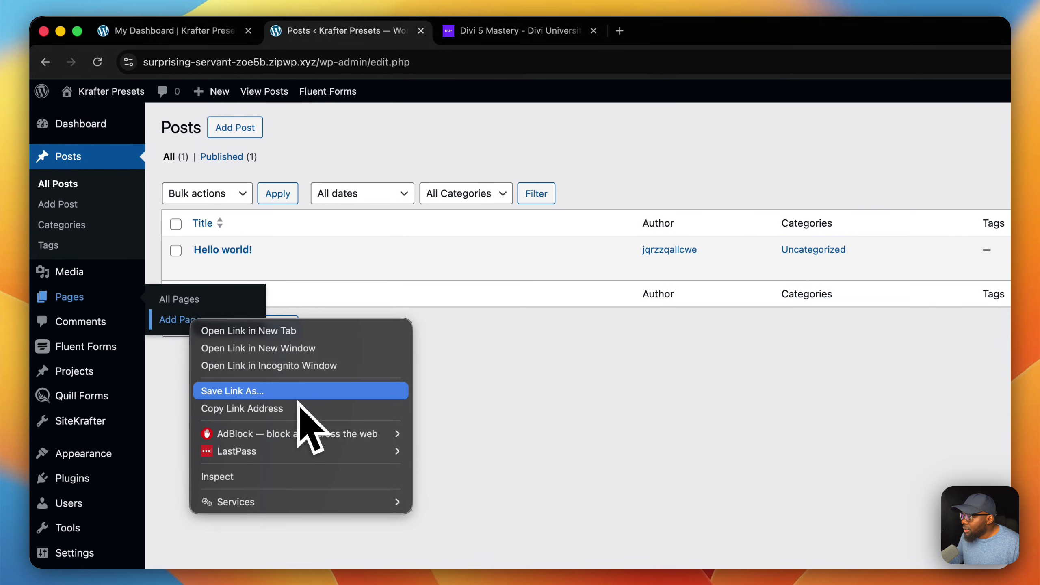
pyautogui.click(290, 410)
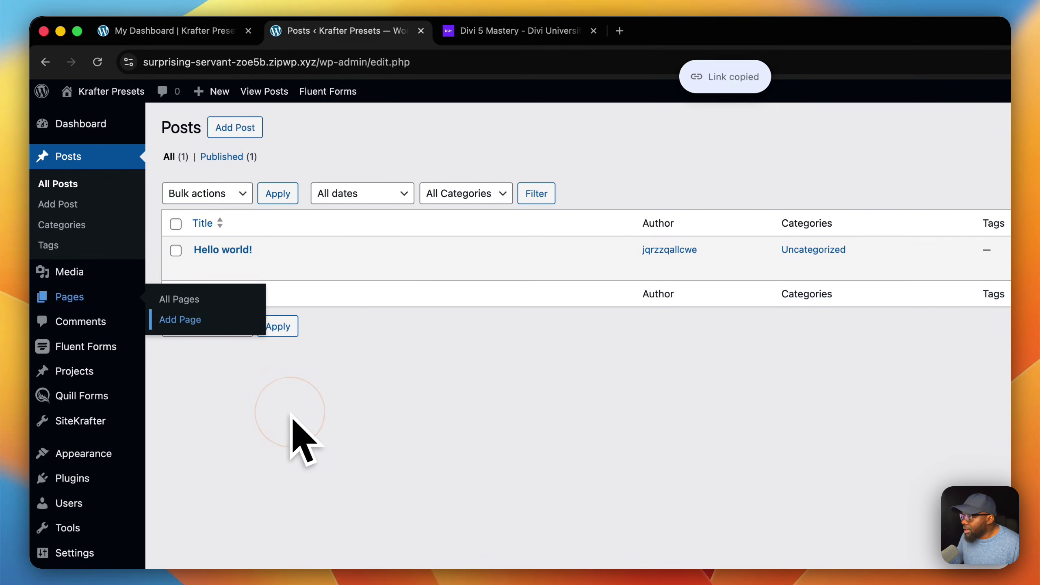
pyautogui.click(219, 31)
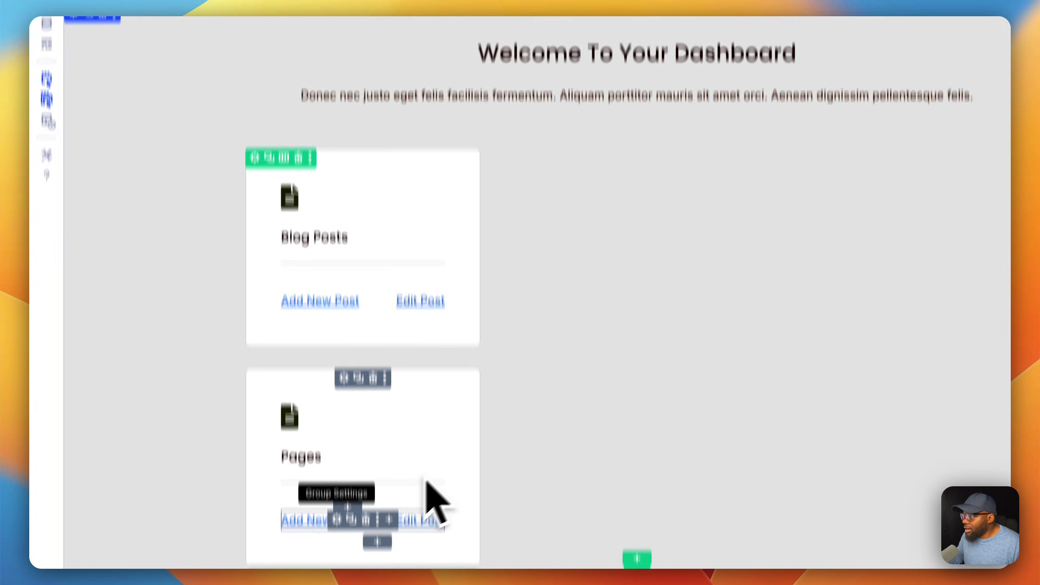
# - Set the URL of the Pages card's "Add New Page" link to /wp-admin/post-new.php?post_type=page, without the site domain
pyautogui.click(425, 483)
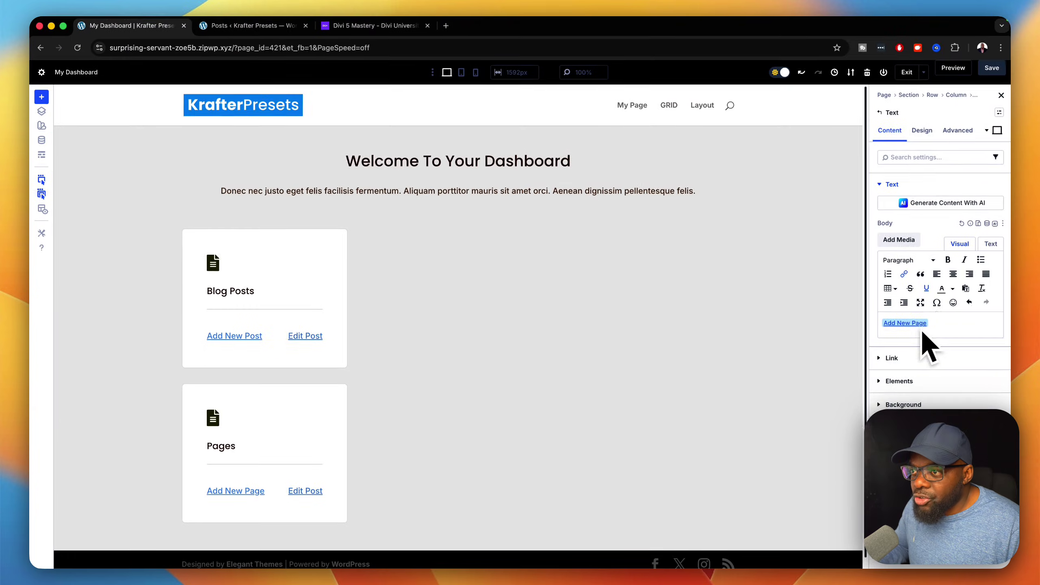
pyautogui.click(914, 270)
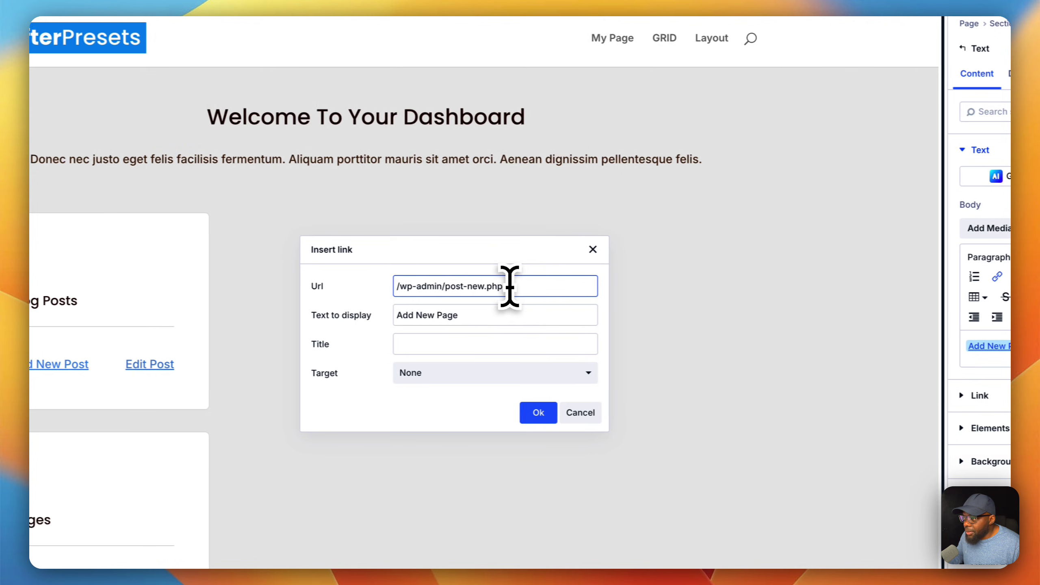
pyautogui.tripleClick(429, 285)
pyautogui.press('super+v')
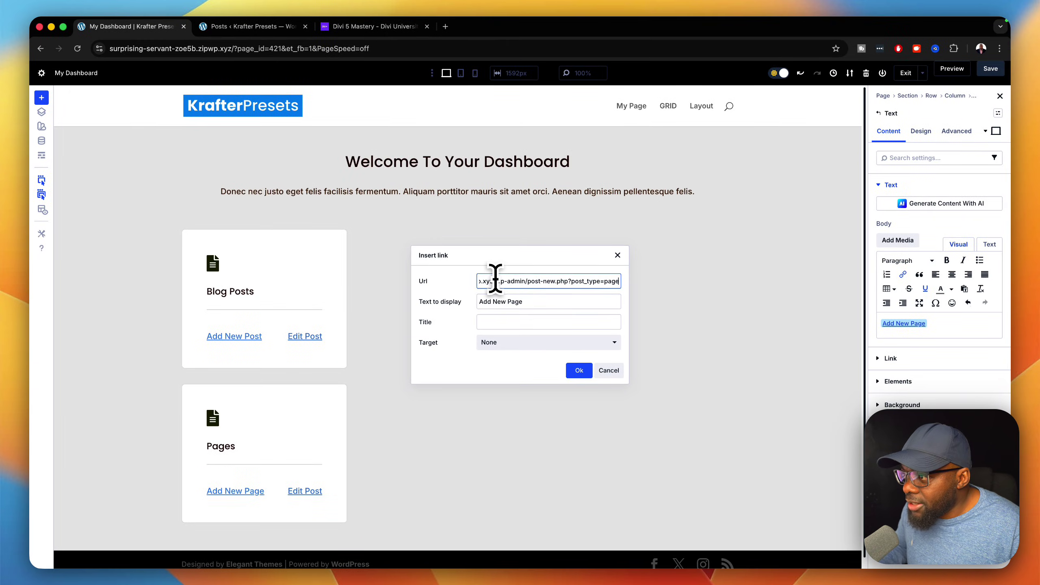
pyautogui.moveTo(495, 280); pyautogui.dragTo(420, 284)
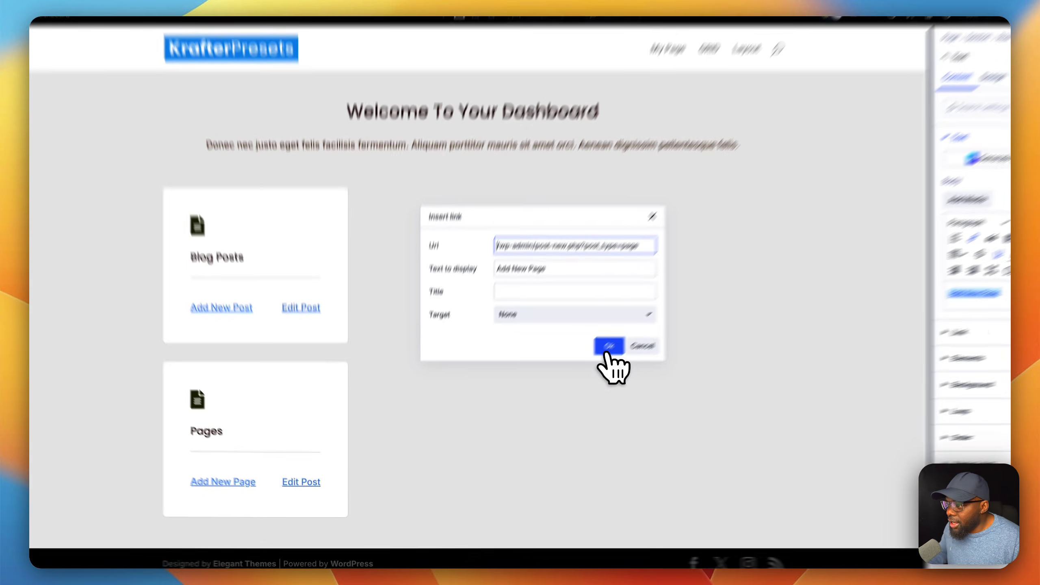
pyautogui.click(578, 371)
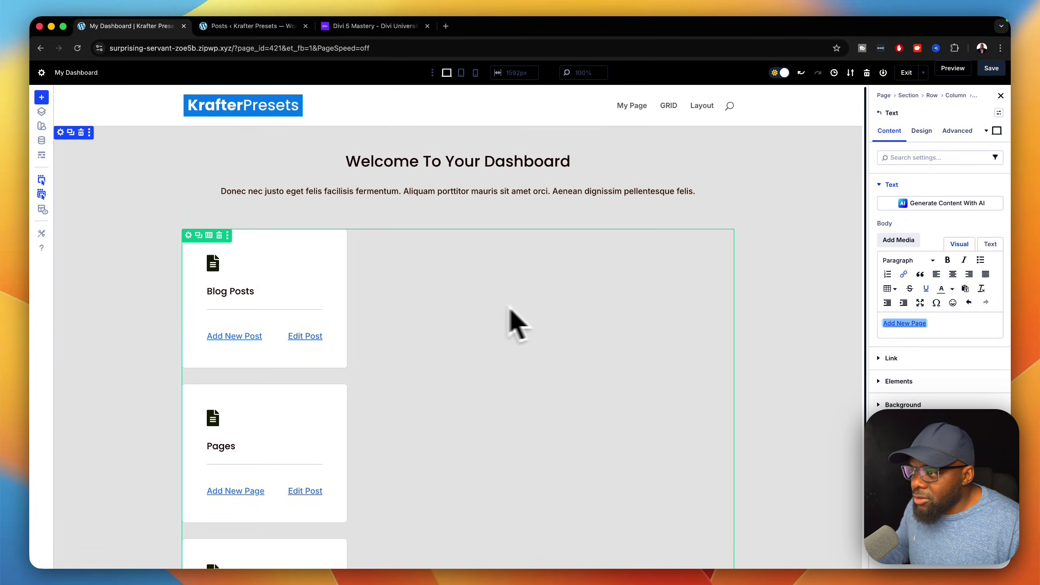
# - Set the layout direction of the column holding the card groups to a horizontal row
pyautogui.click(188, 237)
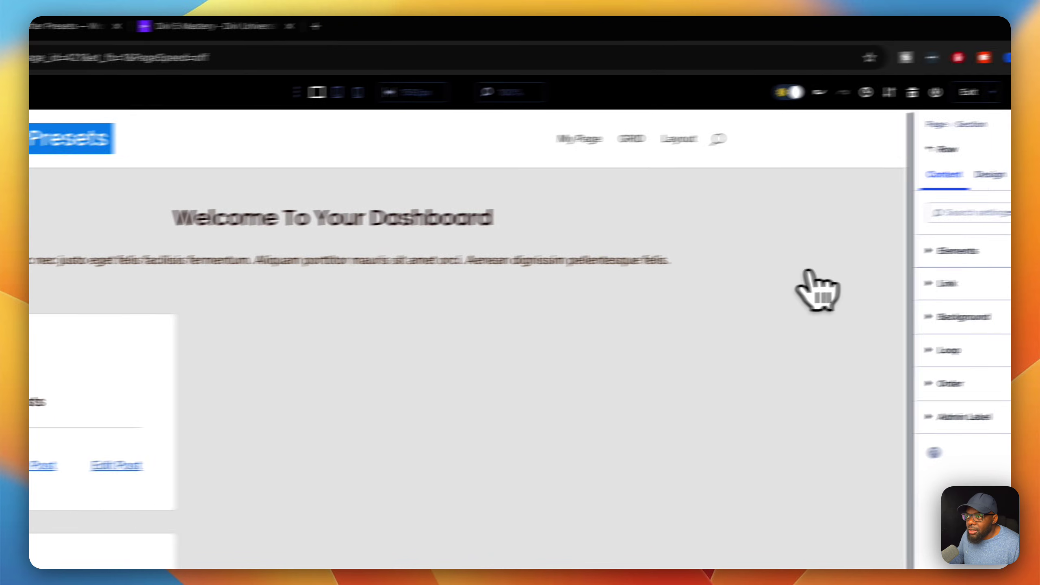
pyautogui.click(942, 250)
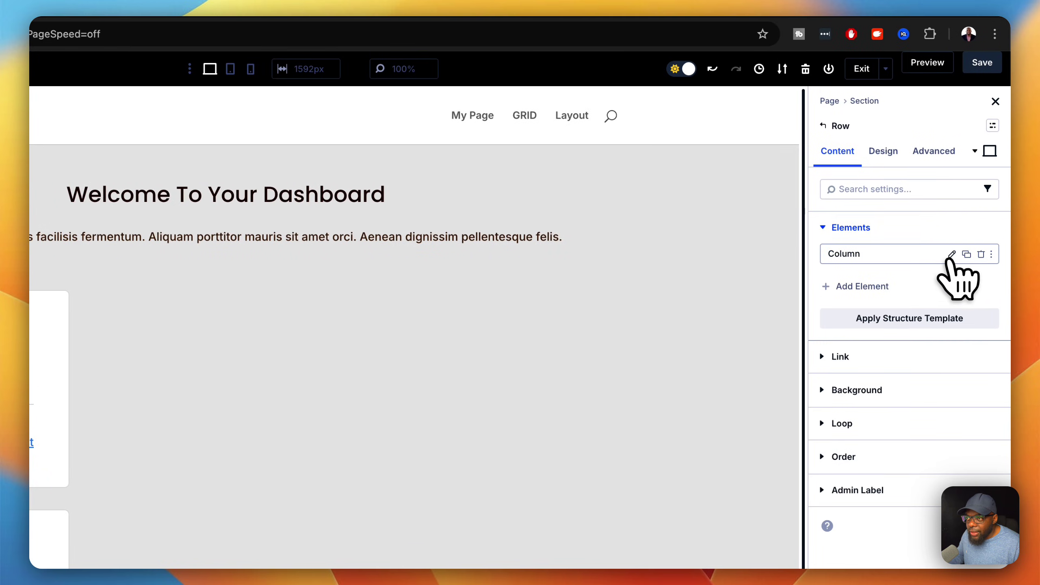
pyautogui.click(951, 254)
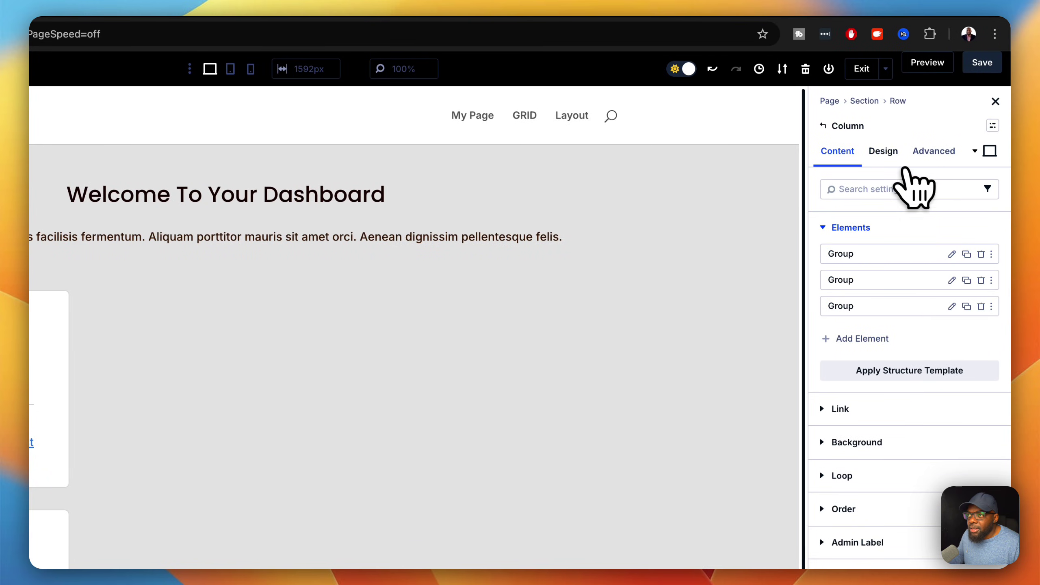
pyautogui.click(893, 158)
pyautogui.click(877, 229)
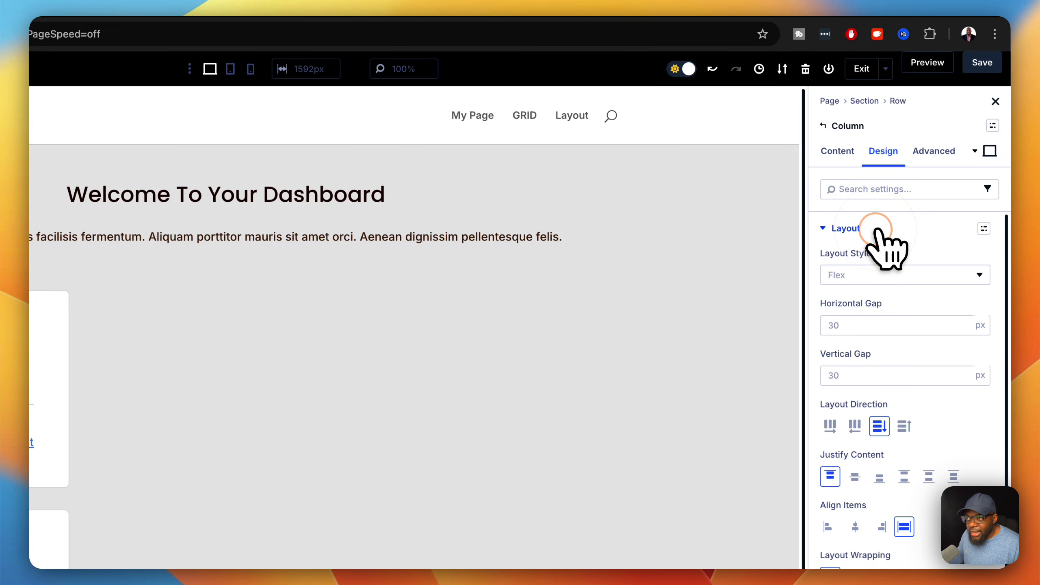
pyautogui.click(830, 426)
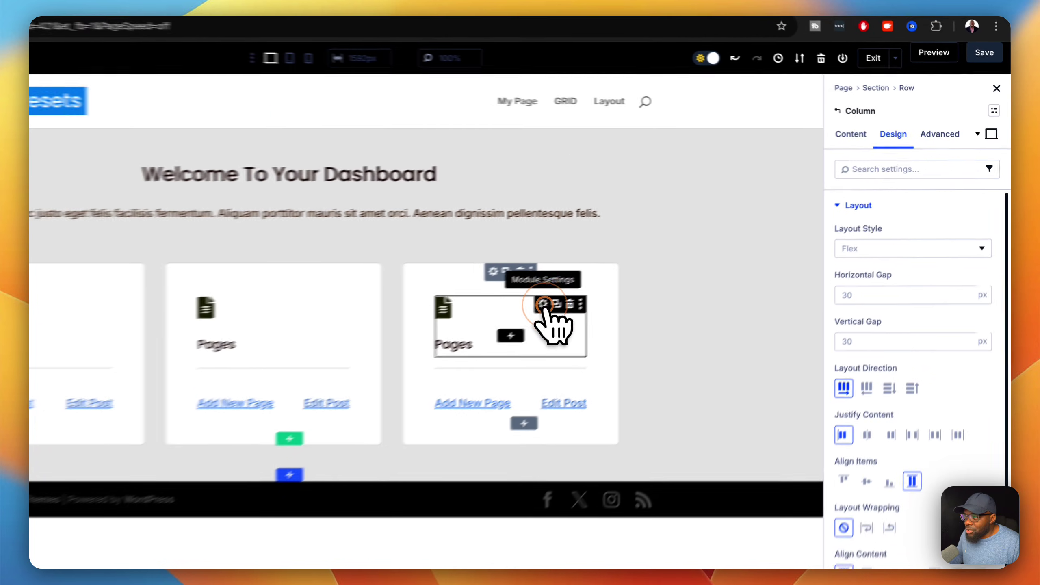
# - Change the third card's heading to "Media"
pyautogui.click(650, 274)
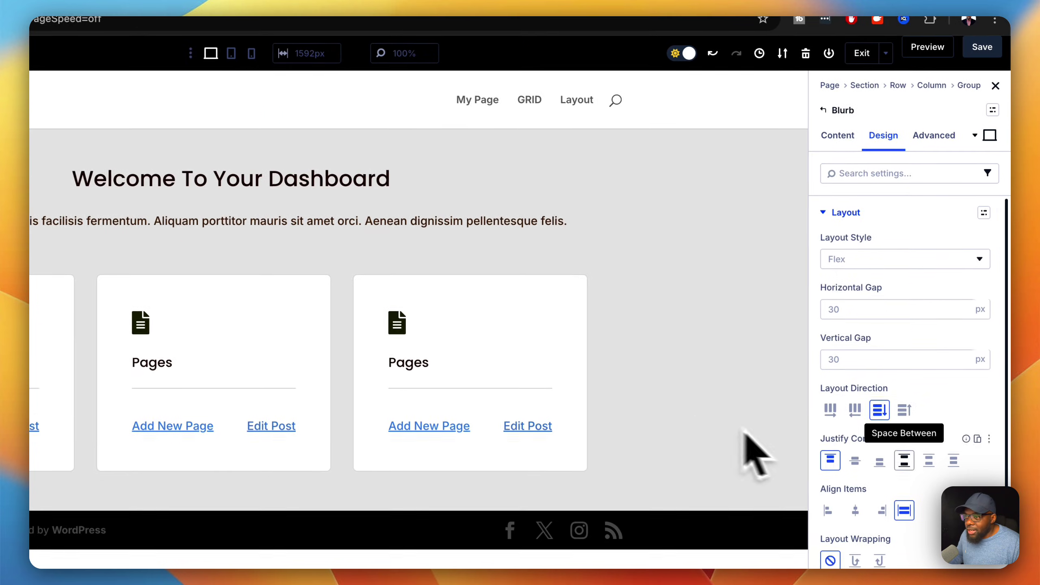
pyautogui.click(838, 135)
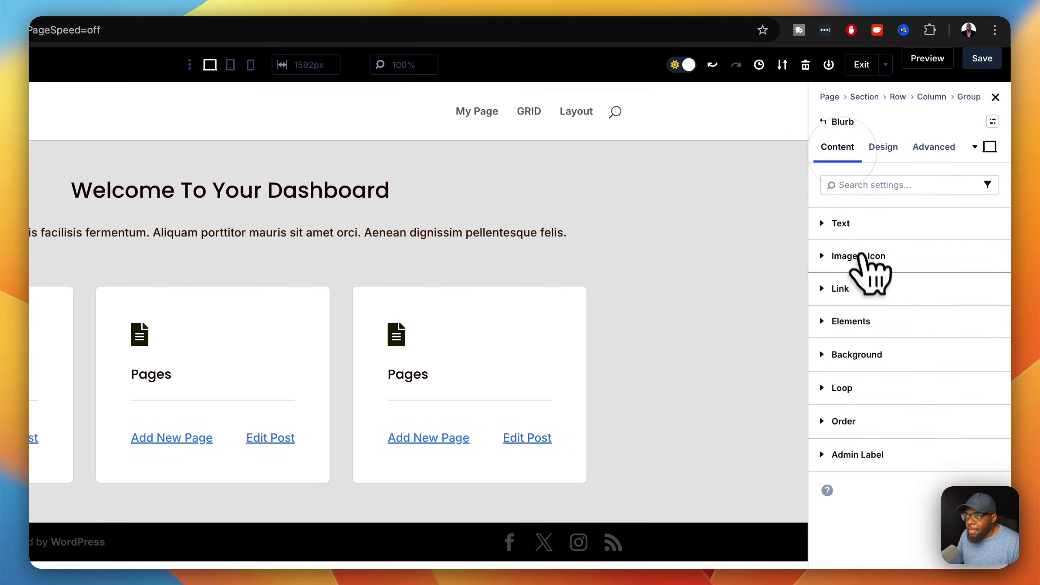
pyautogui.click(890, 224)
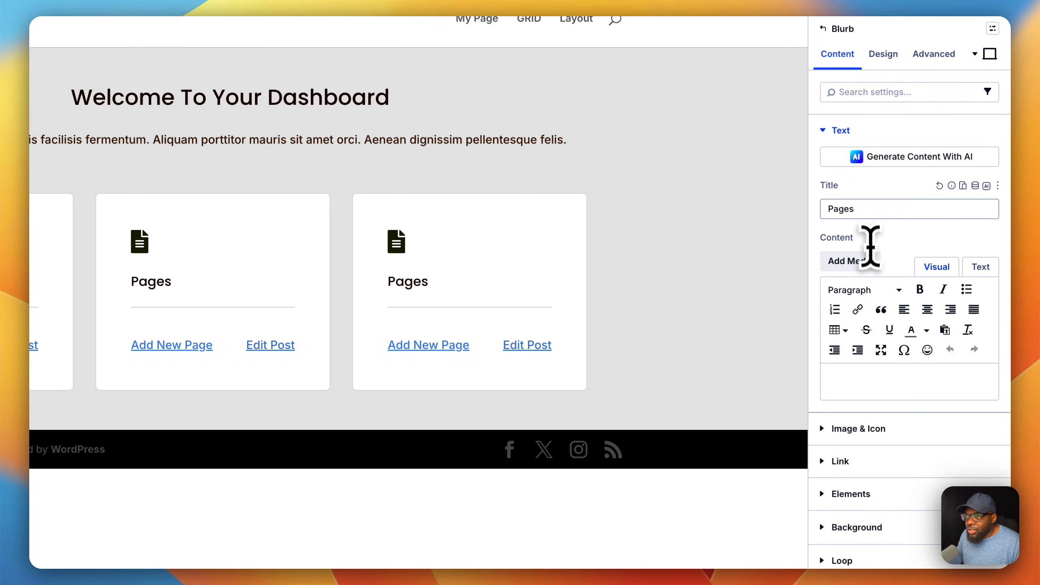
pyautogui.doubleClick(870, 305)
pyautogui.write('Media')
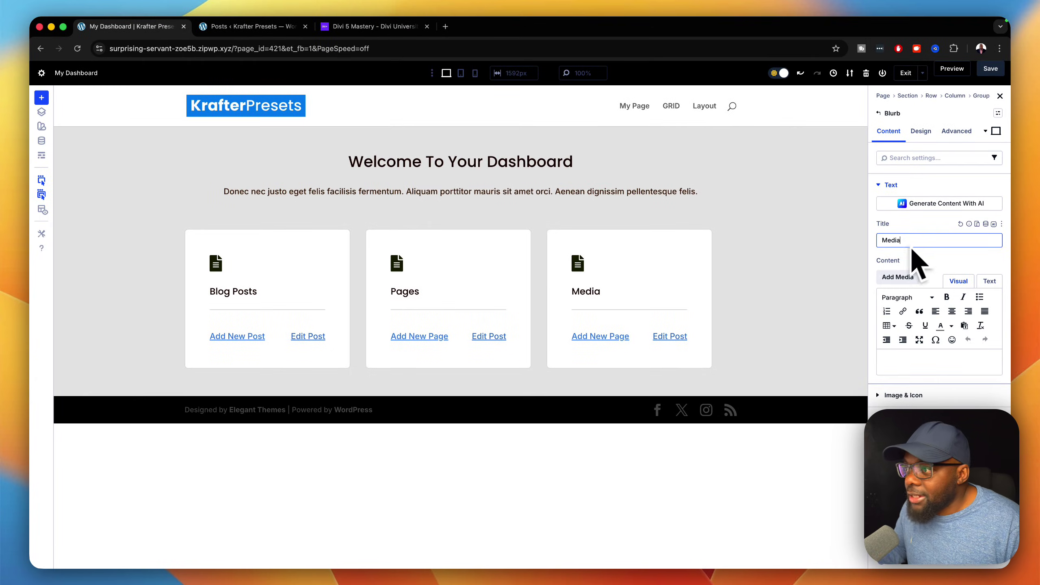
# - Copy the address of the Media Library link in the WordPress admin and return to the dashboard page builder
pyautogui.click(209, 27)
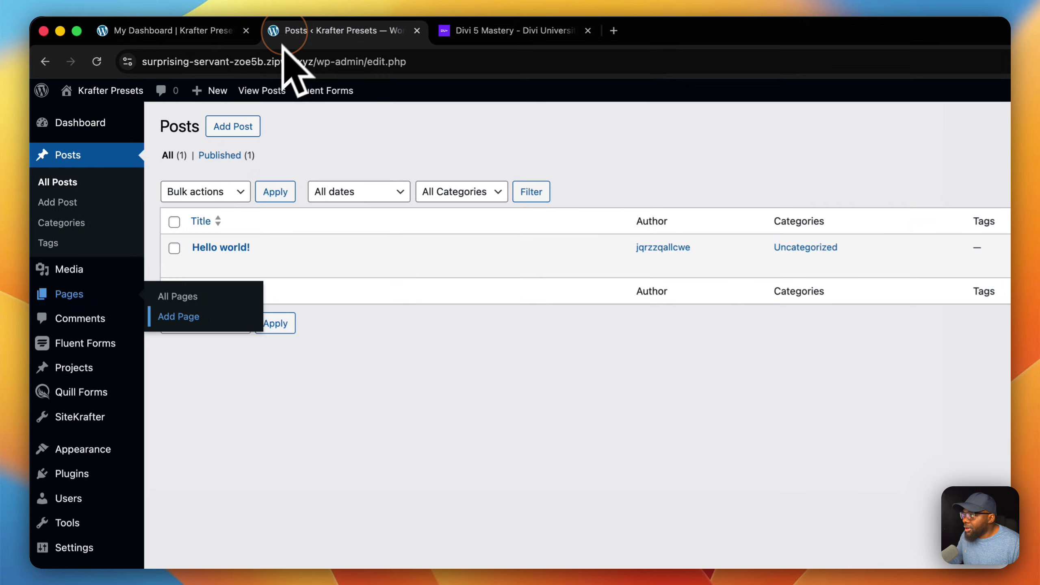
pyautogui.click(272, 430)
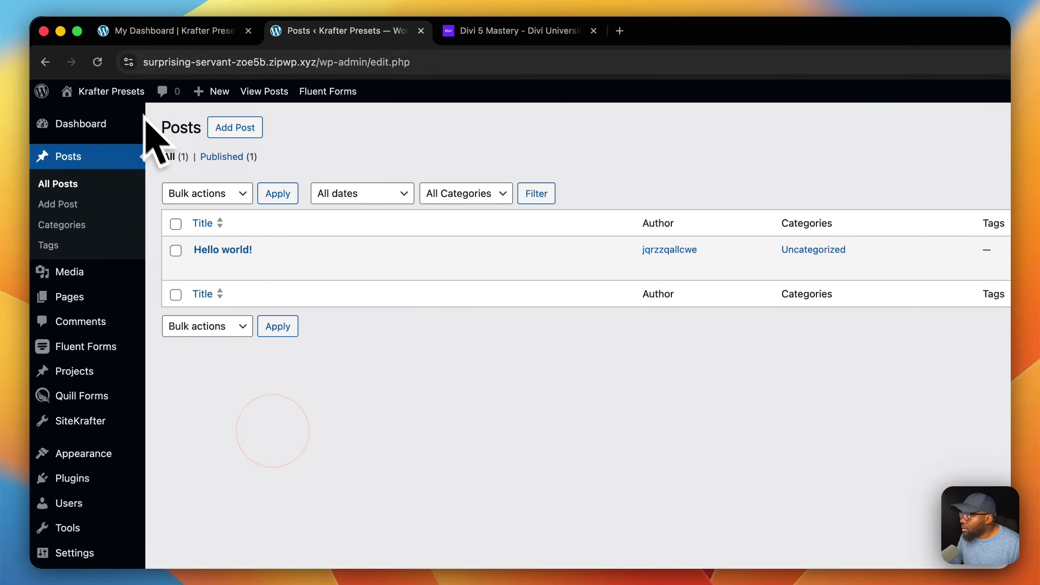
pyautogui.click(98, 63)
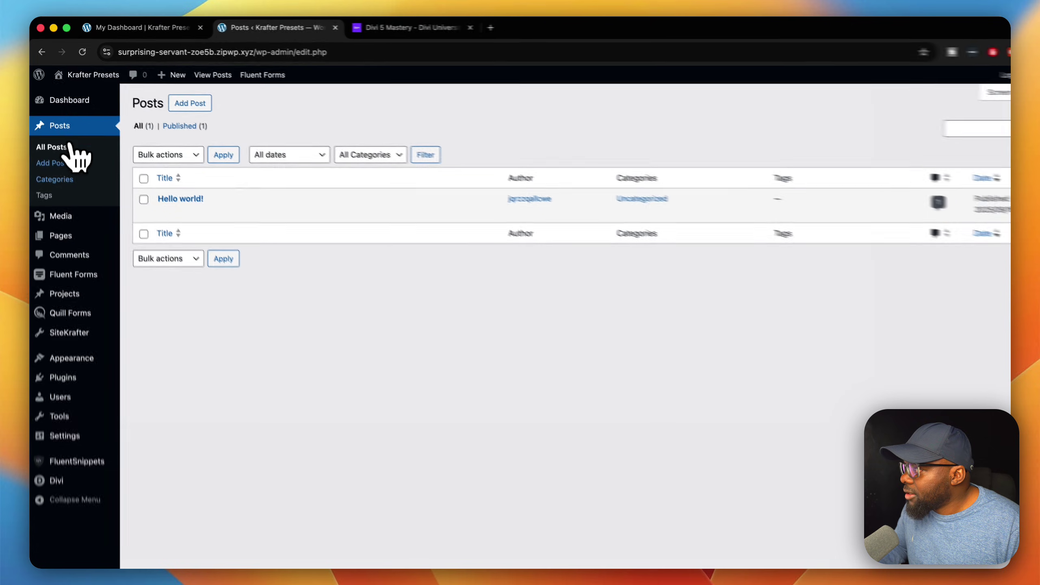
pyautogui.moveTo(80, 201)
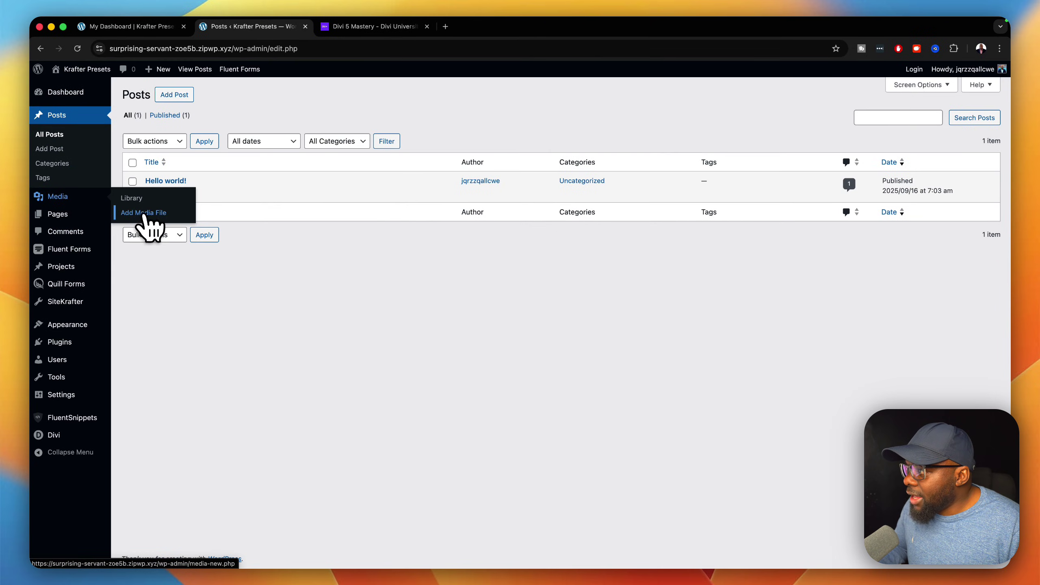
pyautogui.rightClick(140, 200)
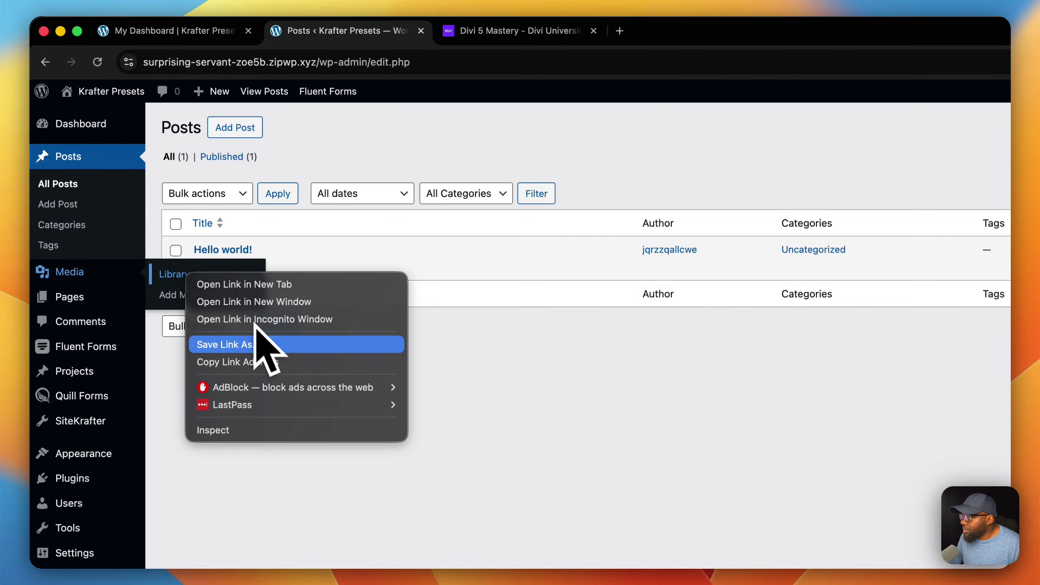
pyautogui.click(278, 361)
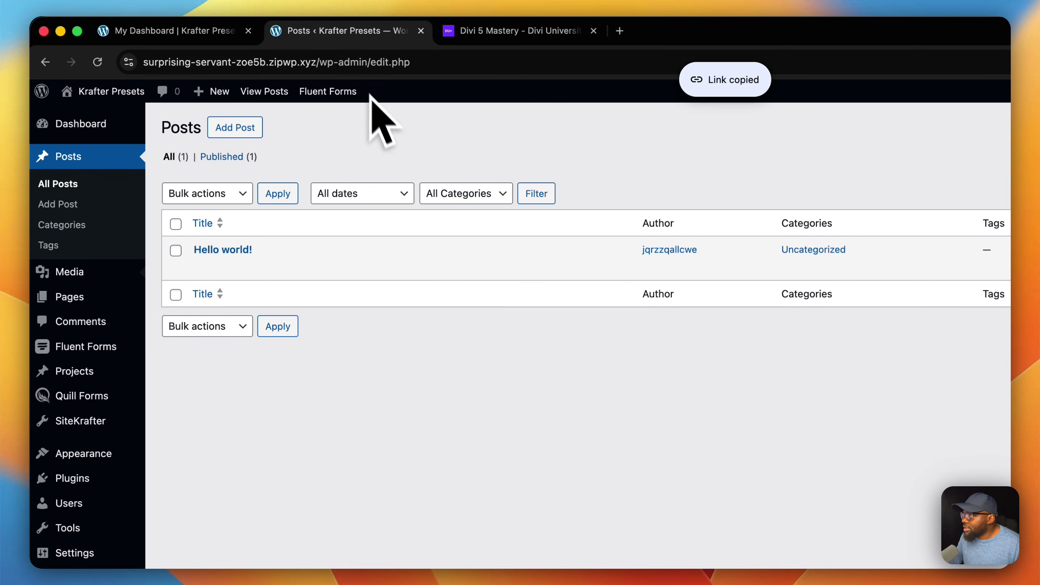
pyautogui.click(193, 32)
# - Set the URL of the Media card's "Add New Page" link to /wp-admin/upload.php, without the site domain
pyautogui.click(809, 470)
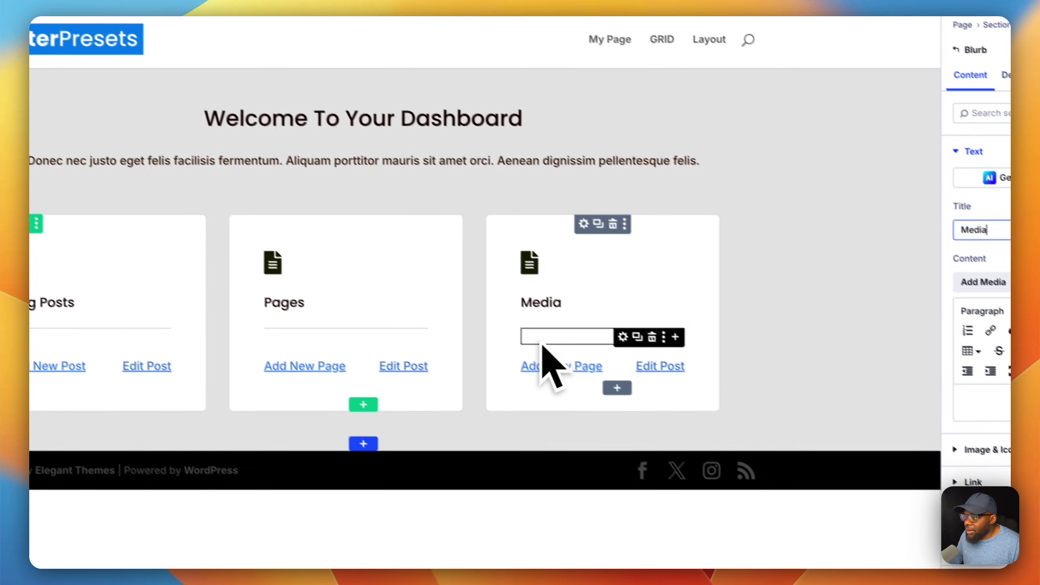
pyautogui.click(518, 356)
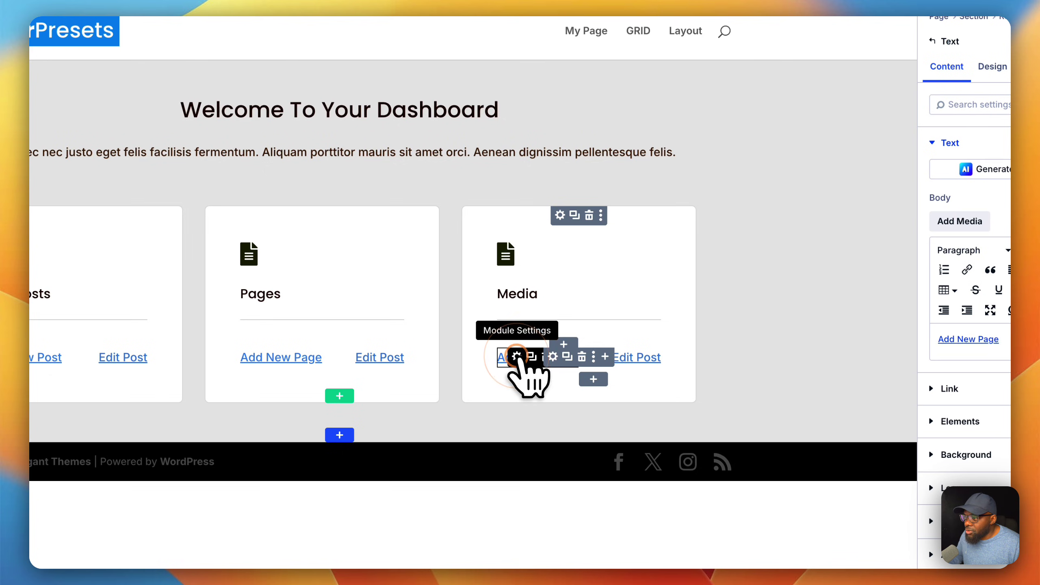
pyautogui.tripleClick(917, 305)
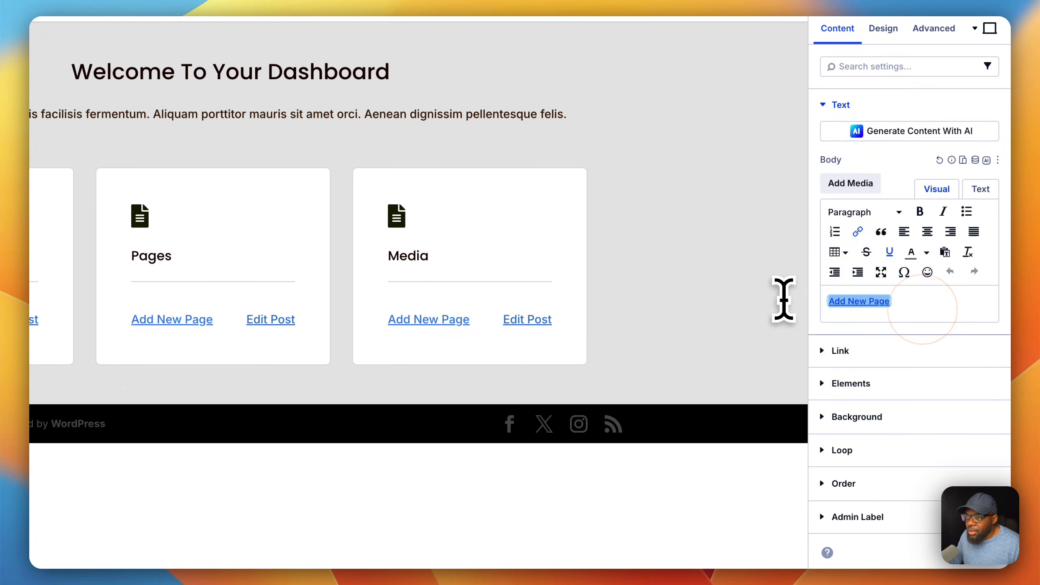
pyautogui.click(859, 232)
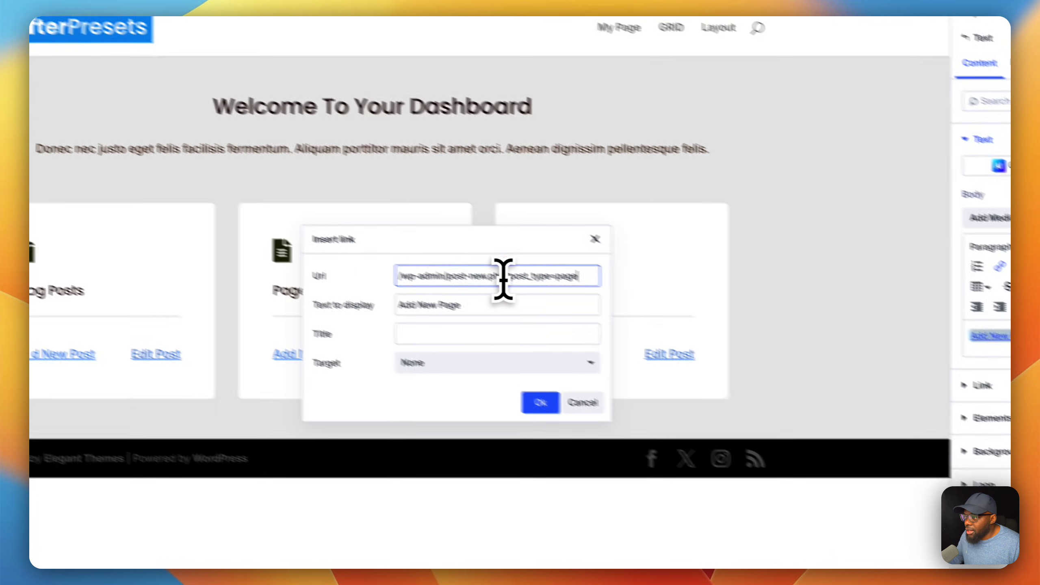
pyautogui.tripleClick(342, 243)
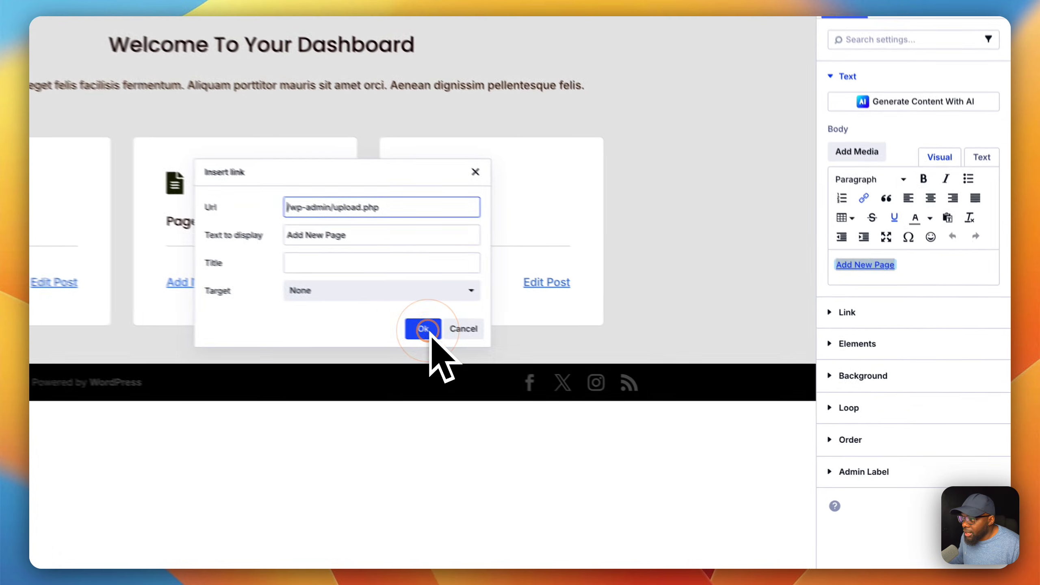
pyautogui.click(583, 371)
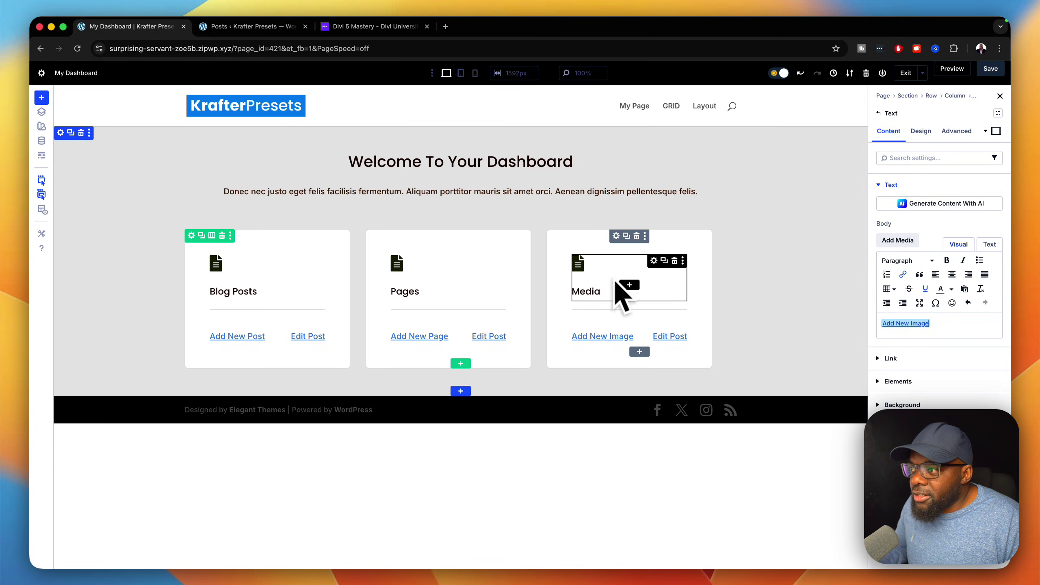
# - Search the icon library for "media" and replace the Media card's document icon with the single-picture icon
pyautogui.click(654, 261)
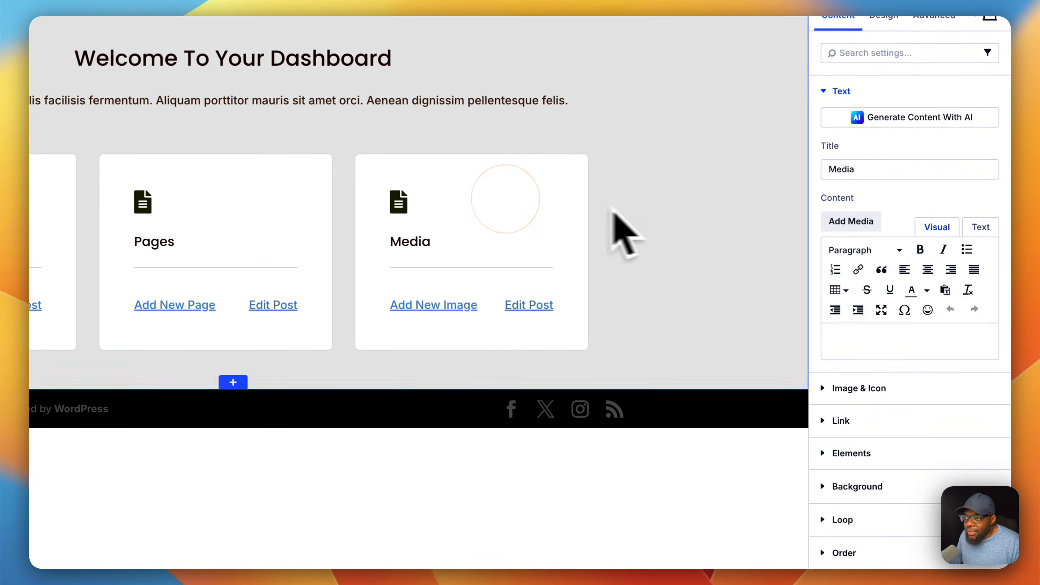
pyautogui.click(866, 388)
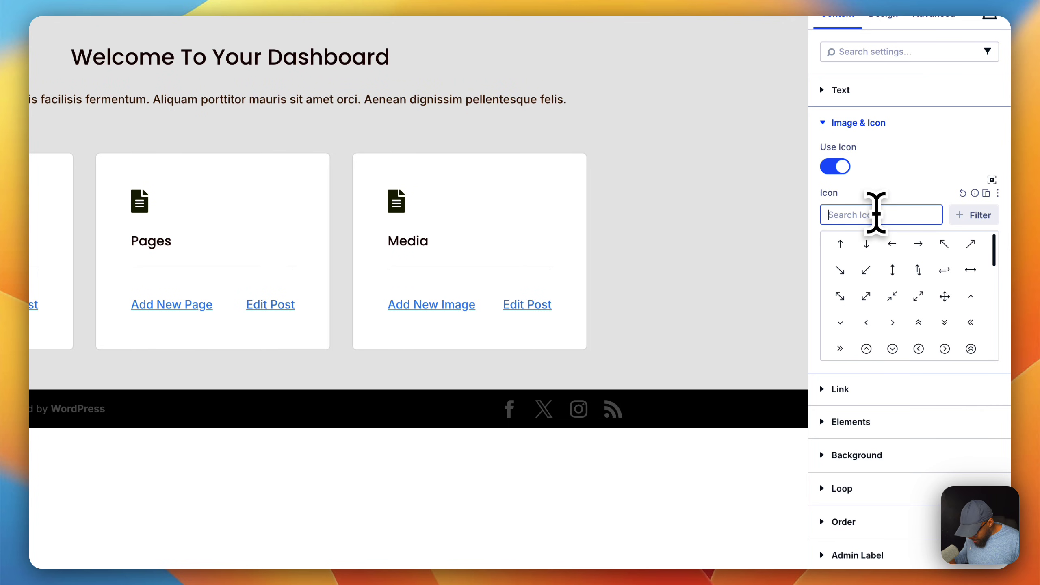
pyautogui.write('media')
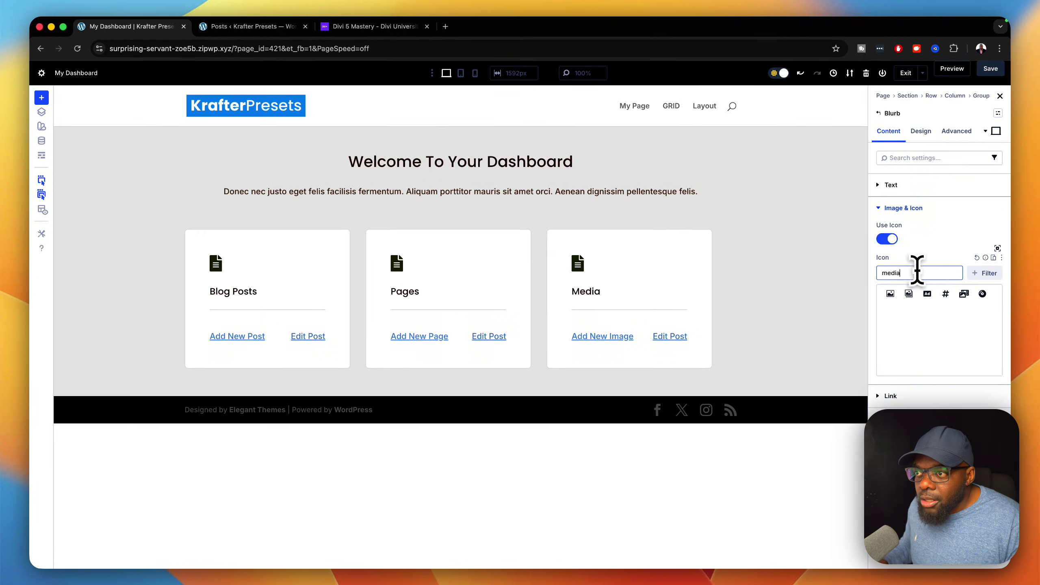
pyautogui.click(890, 293)
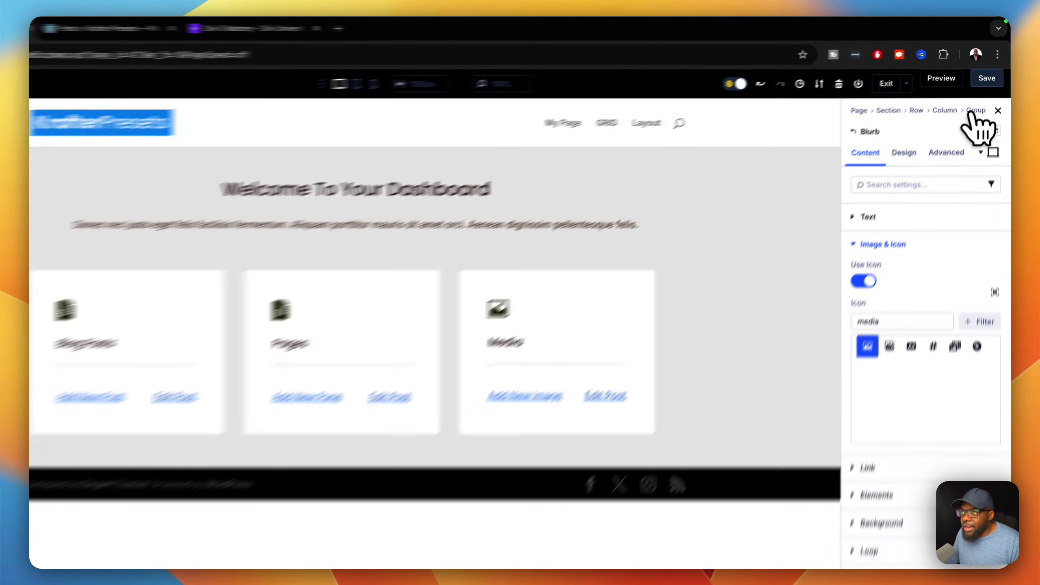
# - Save the page, test the Media card's Add New Image link in the preview, and close the Media Library tab it opens
pyautogui.click(991, 68)
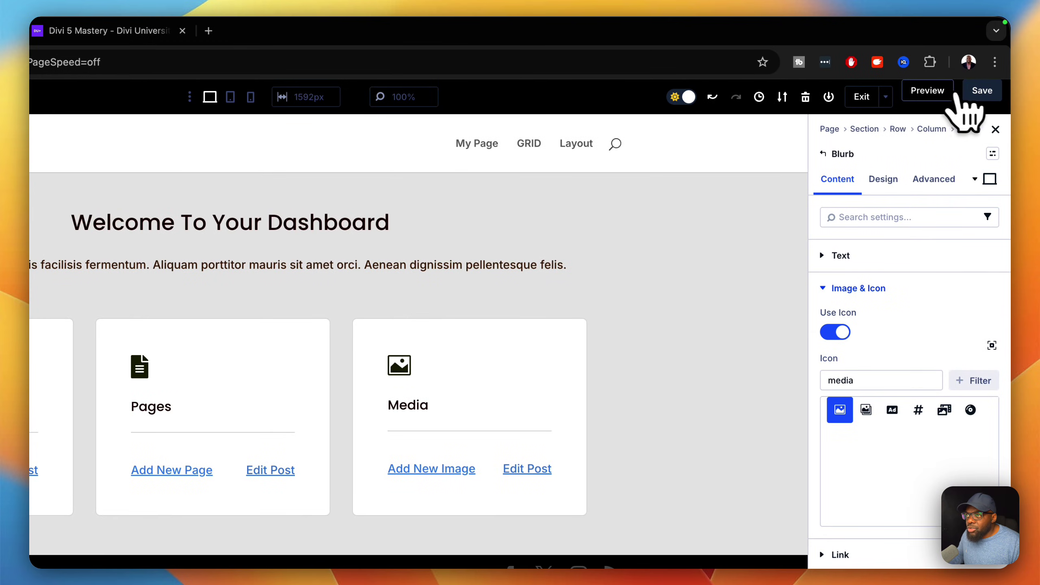
pyautogui.click(925, 91)
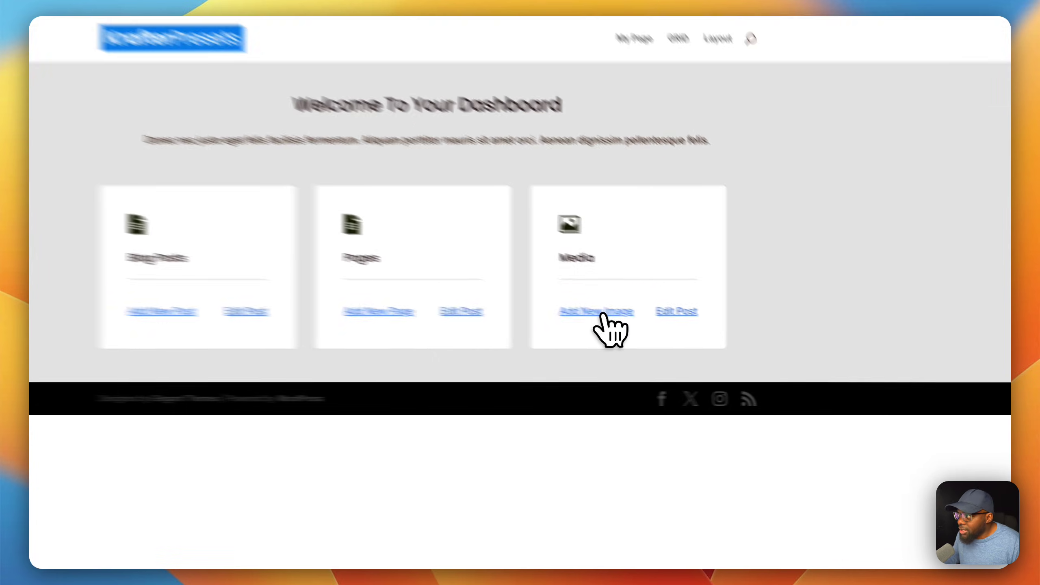
pyautogui.click(666, 328)
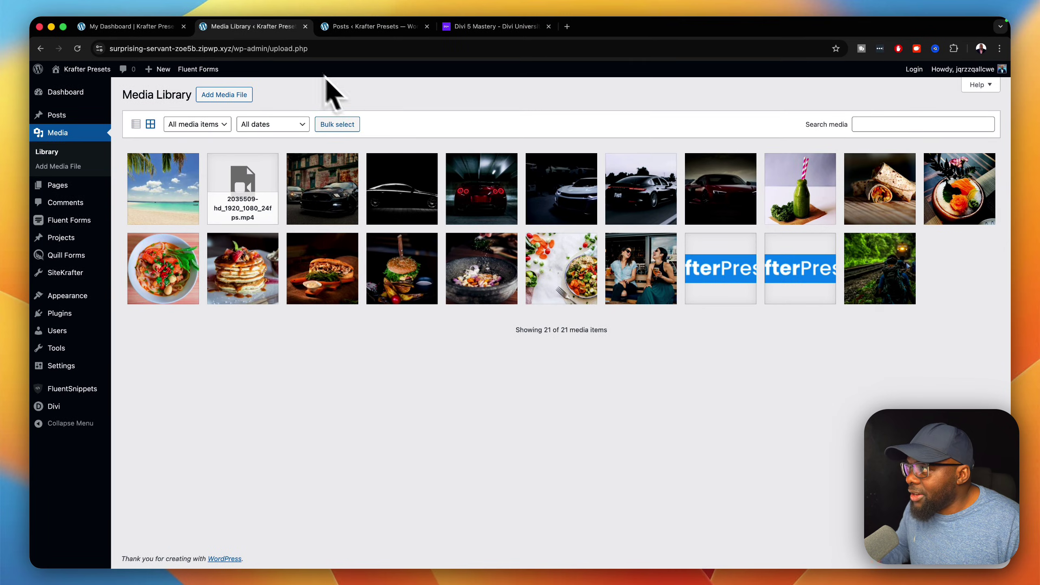
pyautogui.click(305, 27)
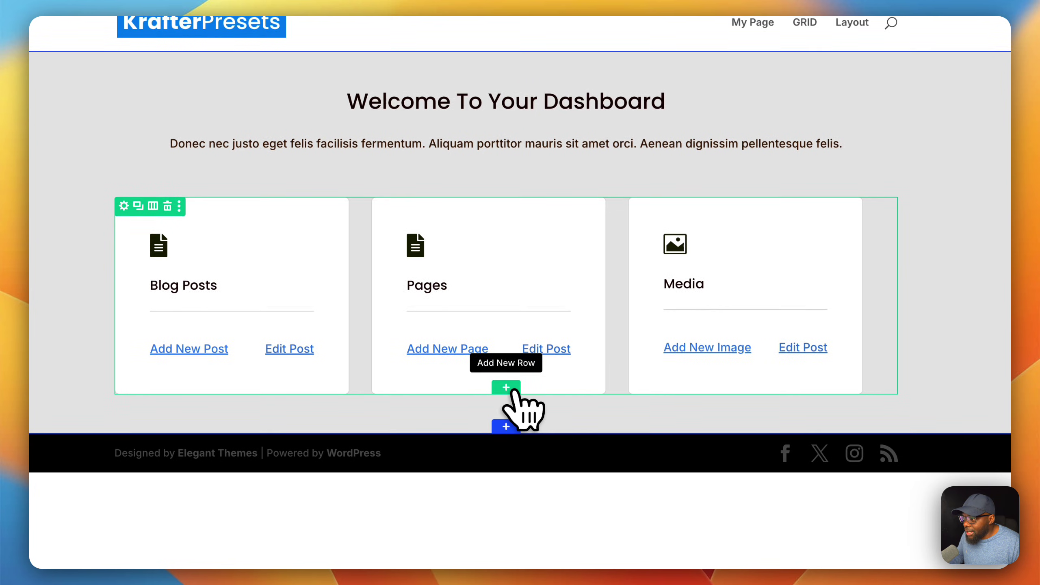
# - Insert a two-column row below the cards and add a Heading module to its first column
pyautogui.click(507, 387)
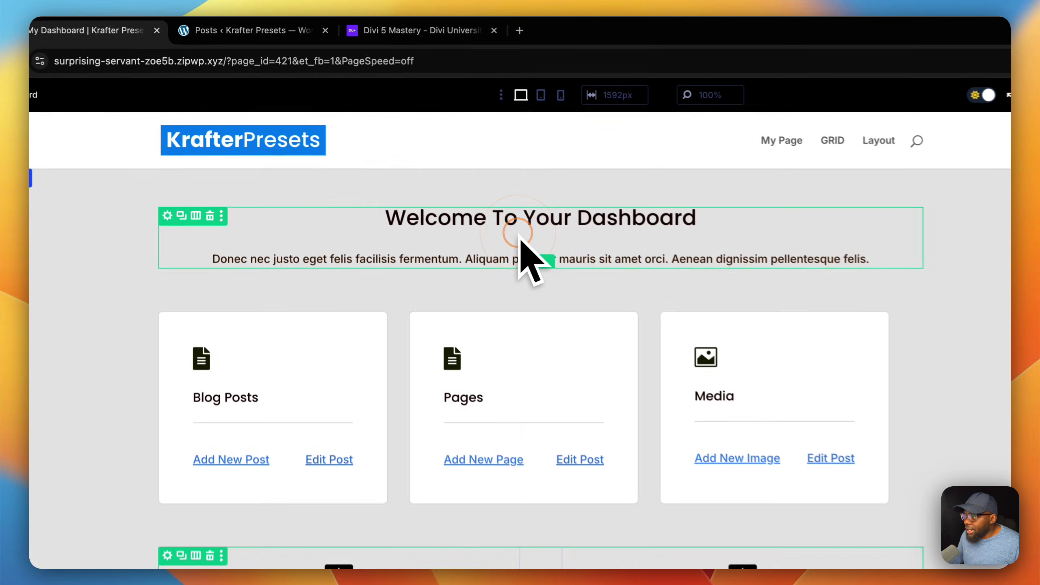
pyautogui.click(523, 240)
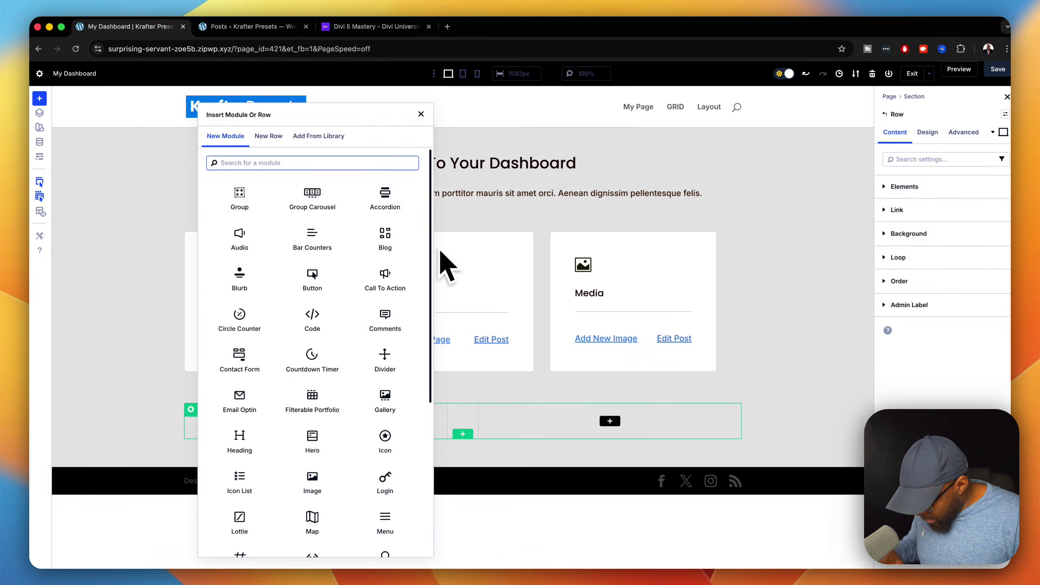
pyautogui.write('hea')
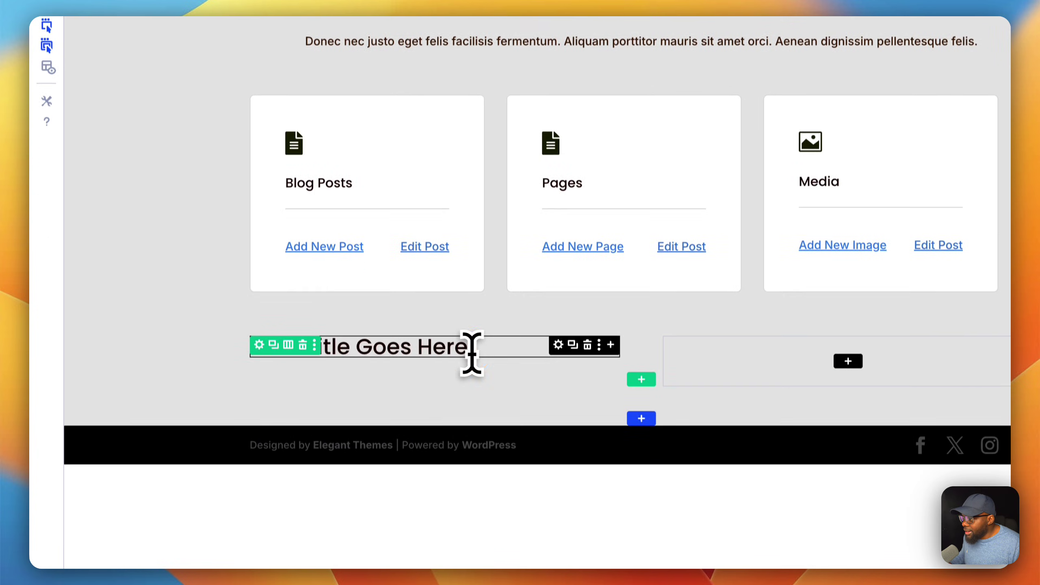
# - Change the new heading's text to "Welcome" and set its heading level to H3
pyautogui.tripleClick(458, 402)
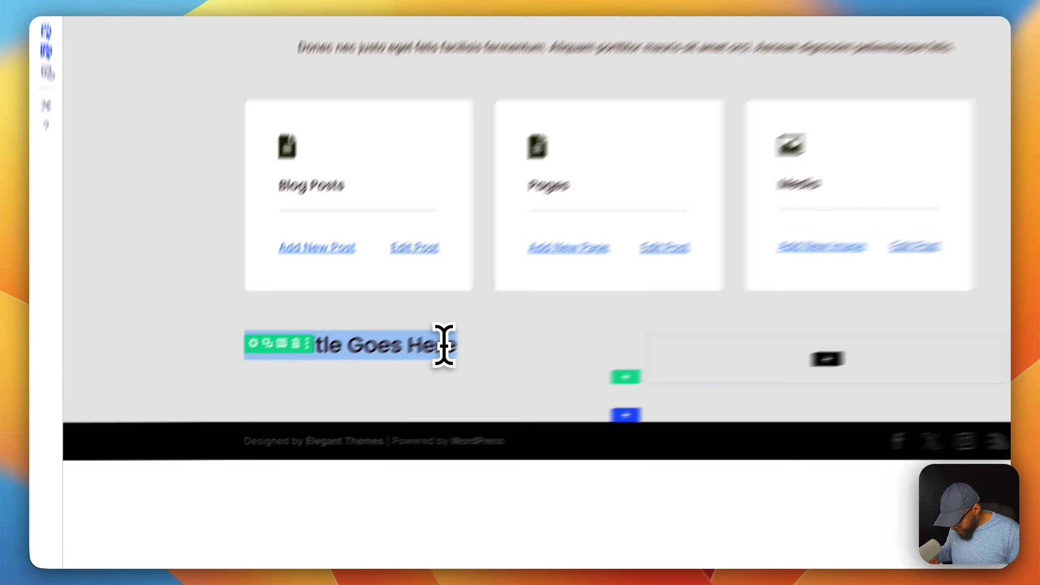
pyautogui.press('BackSpace')
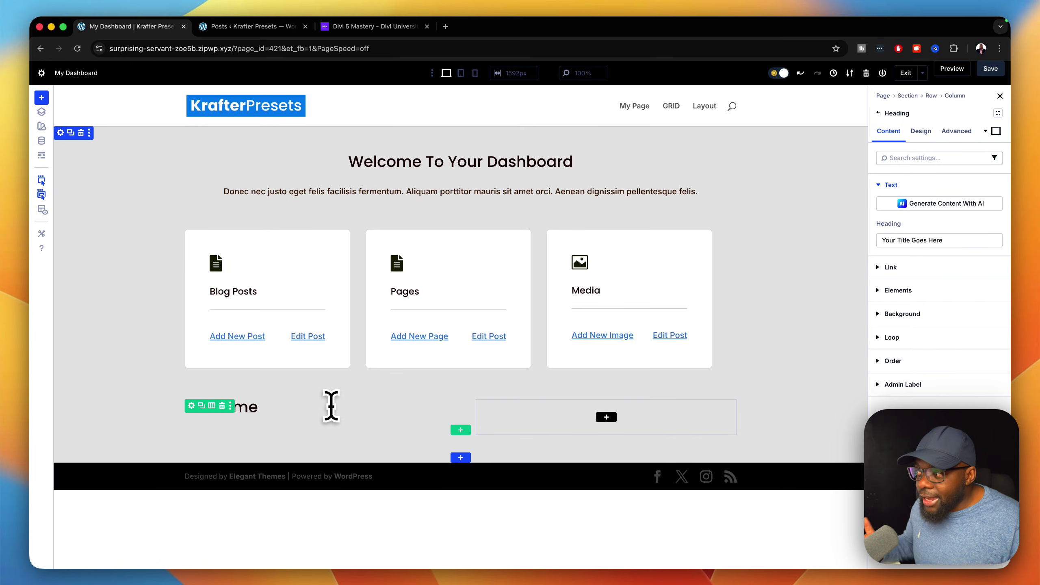
pyautogui.moveTo(337, 418); pyautogui.dragTo(535, 410)
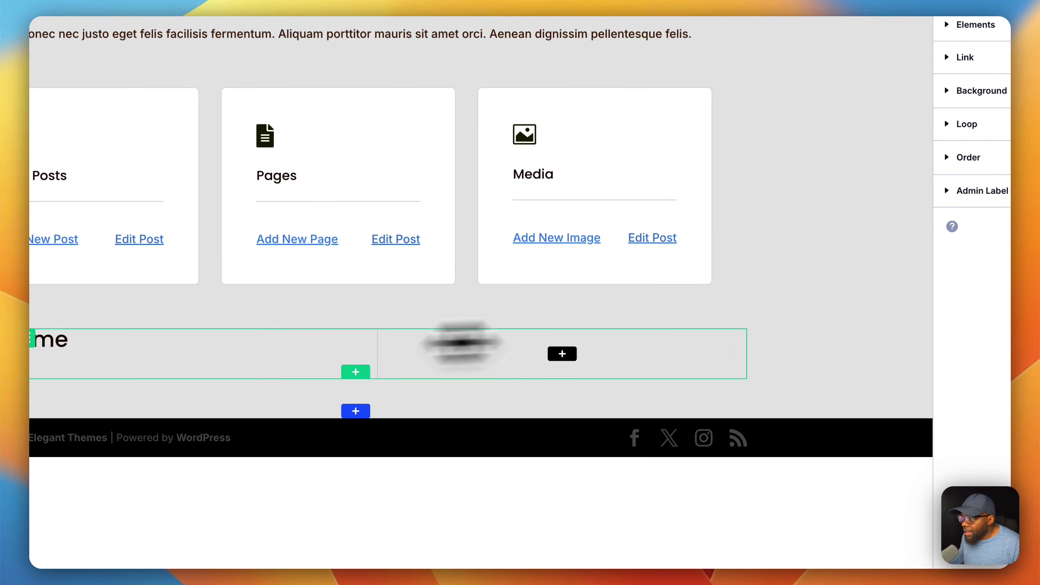
pyautogui.moveTo(461, 344); pyautogui.dragTo(137, 343)
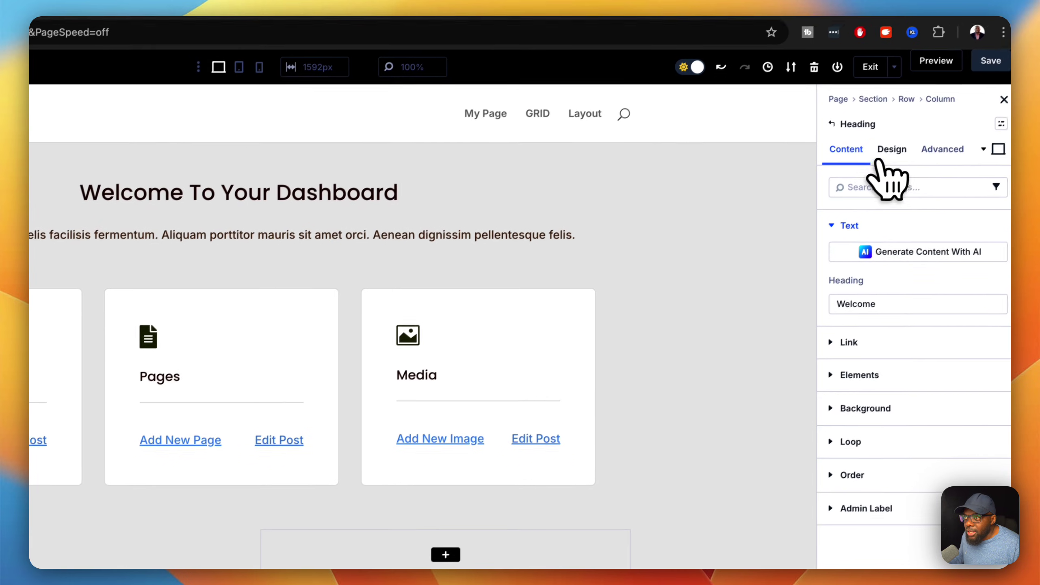
pyautogui.click(885, 155)
pyautogui.click(864, 297)
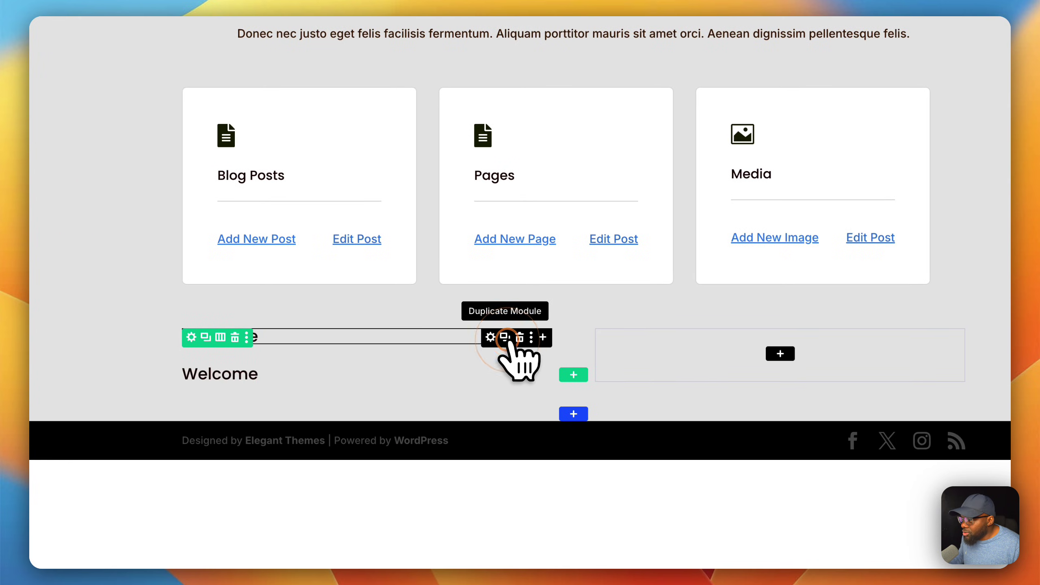
# - Duplicate the Welcome heading into the row's second column and change the copy's text to "Support"
pyautogui.moveTo(490, 337); pyautogui.dragTo(749, 333)
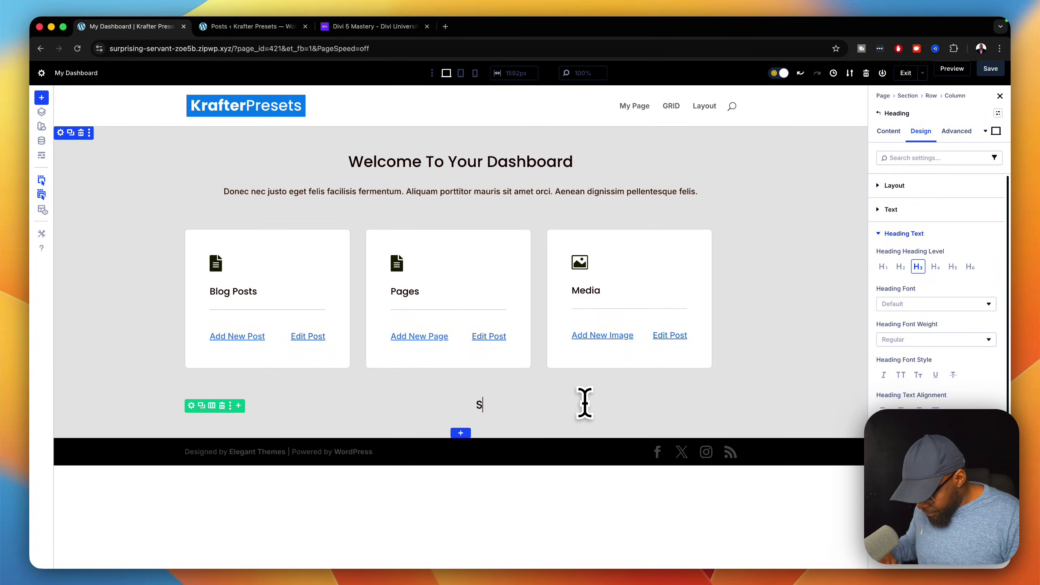
pyautogui.click(680, 405)
# - Set the background color of the Welcome and Support row to white, FFFFFF
pyautogui.click(834, 344)
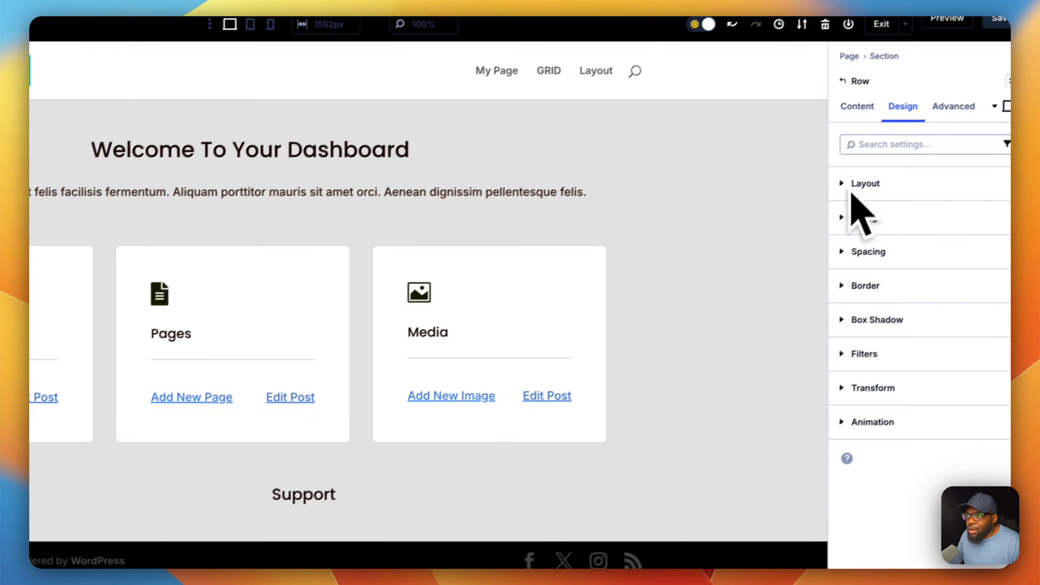
pyautogui.click(841, 133)
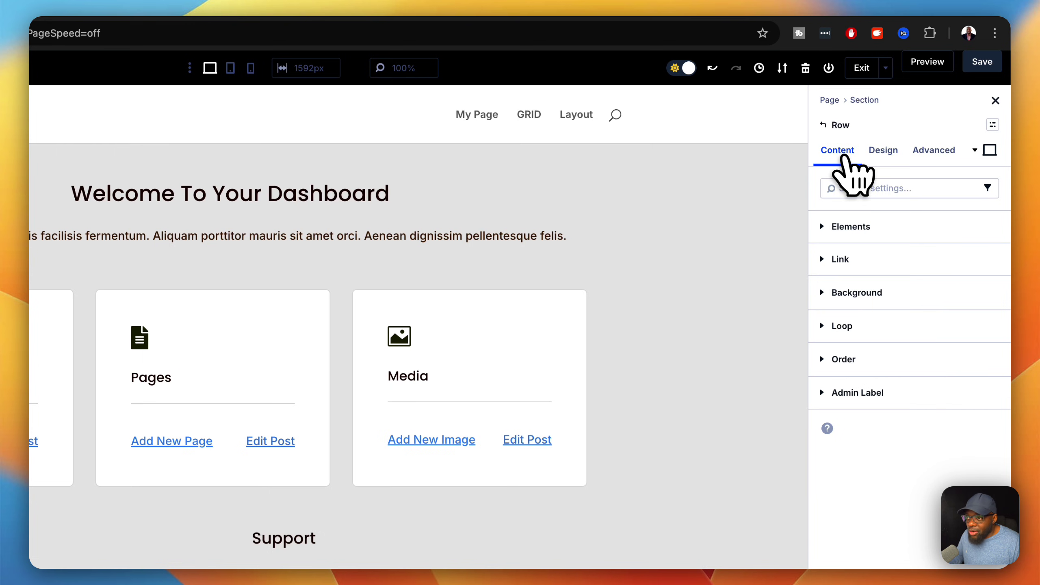
pyautogui.click(892, 289)
pyautogui.click(877, 437)
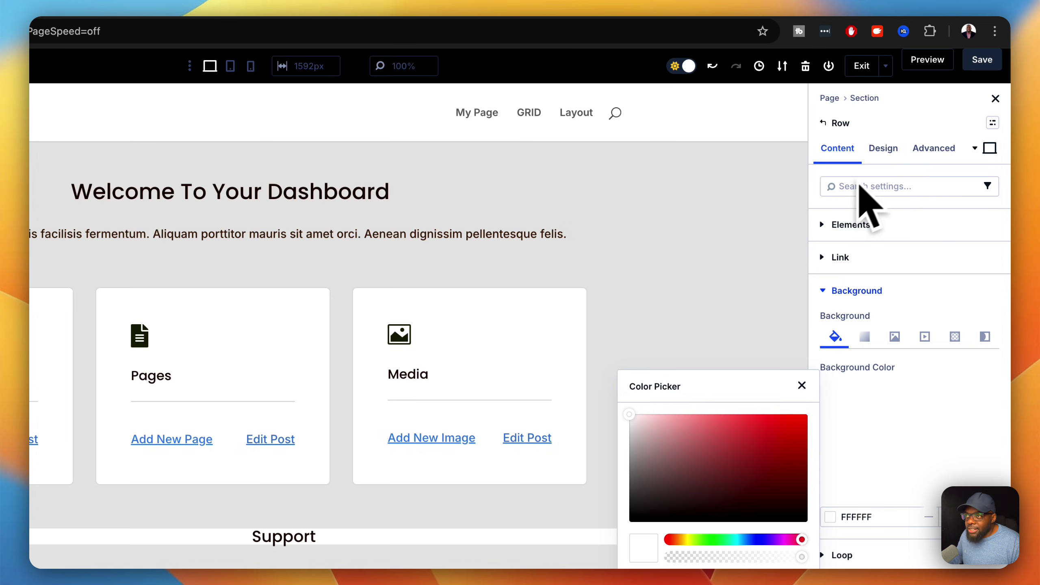
# - Set the padding of the Welcome and Support row to 3rem on all four sides
pyautogui.click(883, 148)
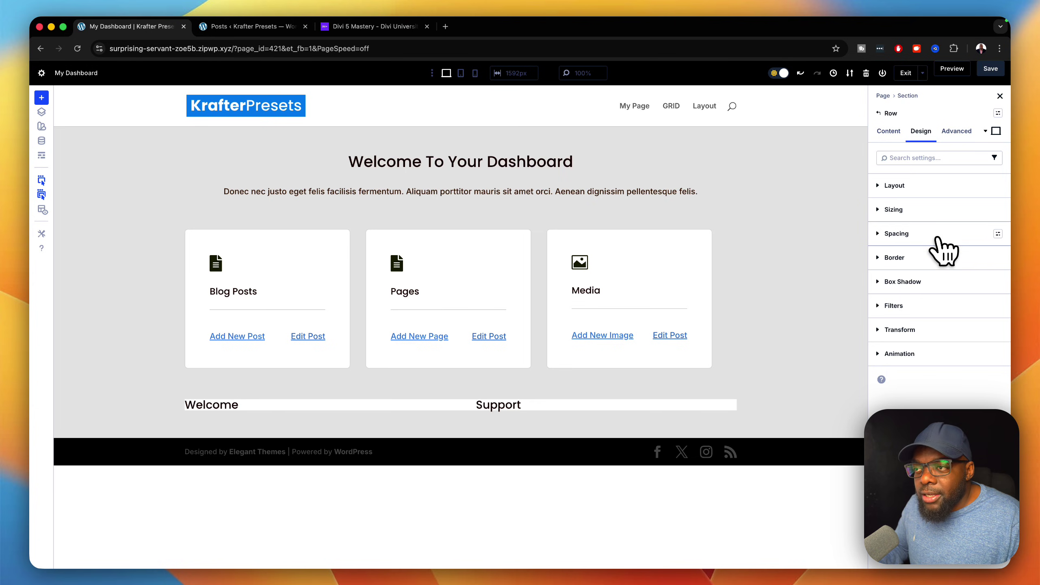
pyautogui.click(938, 237)
pyautogui.click(897, 342)
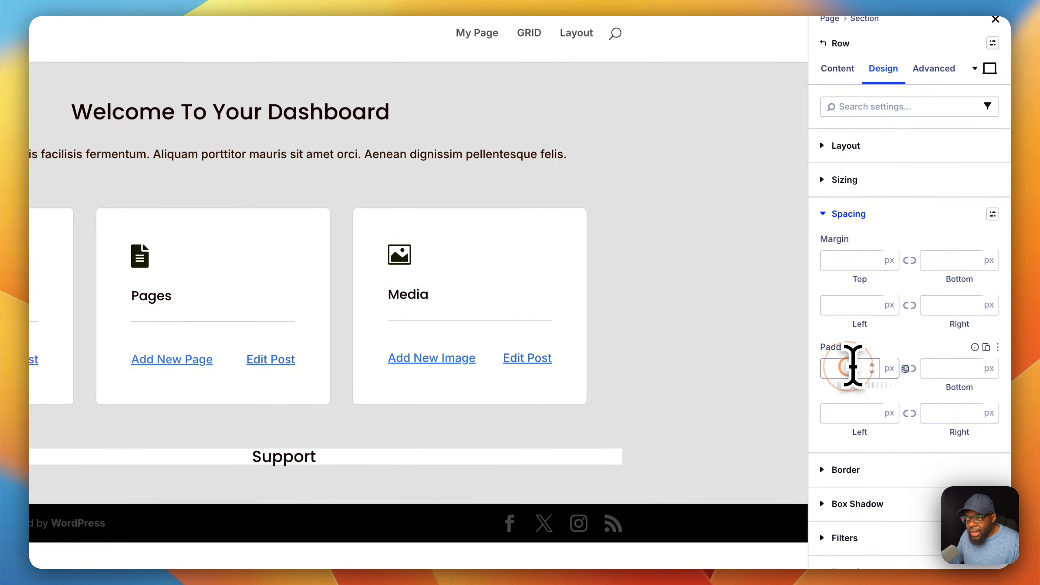
pyautogui.write('3rem')
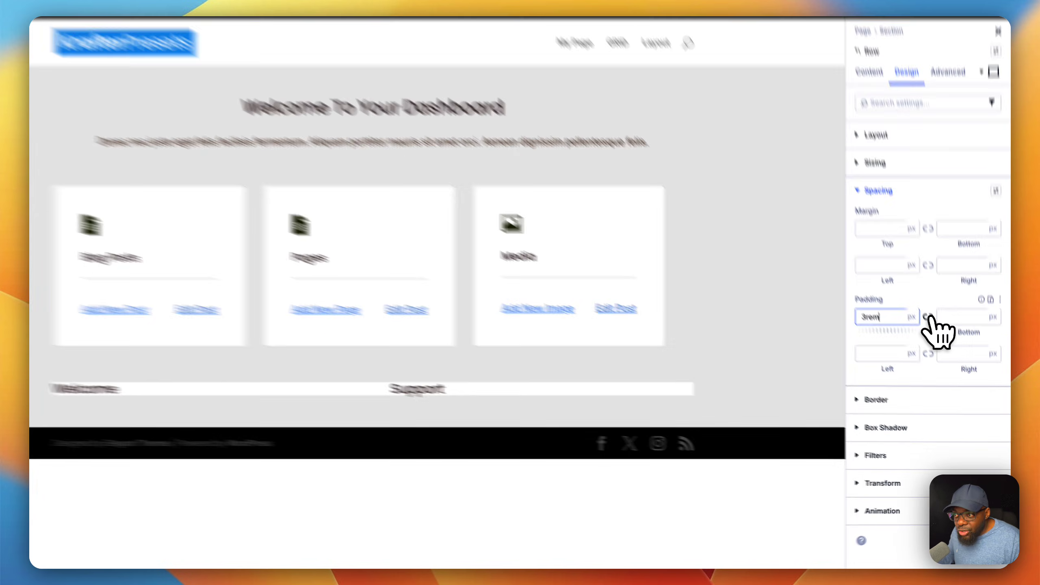
pyautogui.click(909, 369)
pyautogui.click(844, 322)
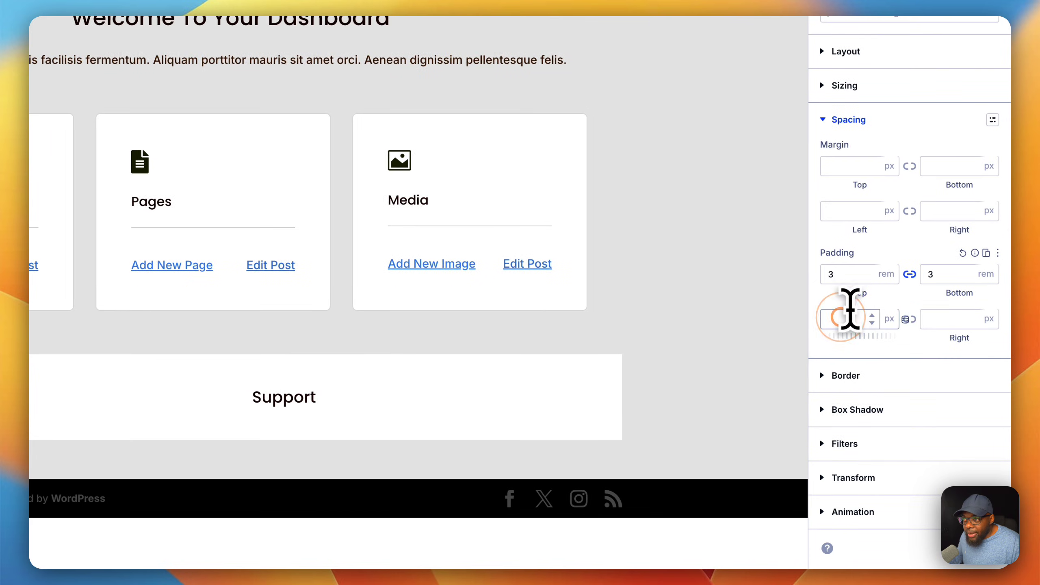
pyautogui.write('3rem')
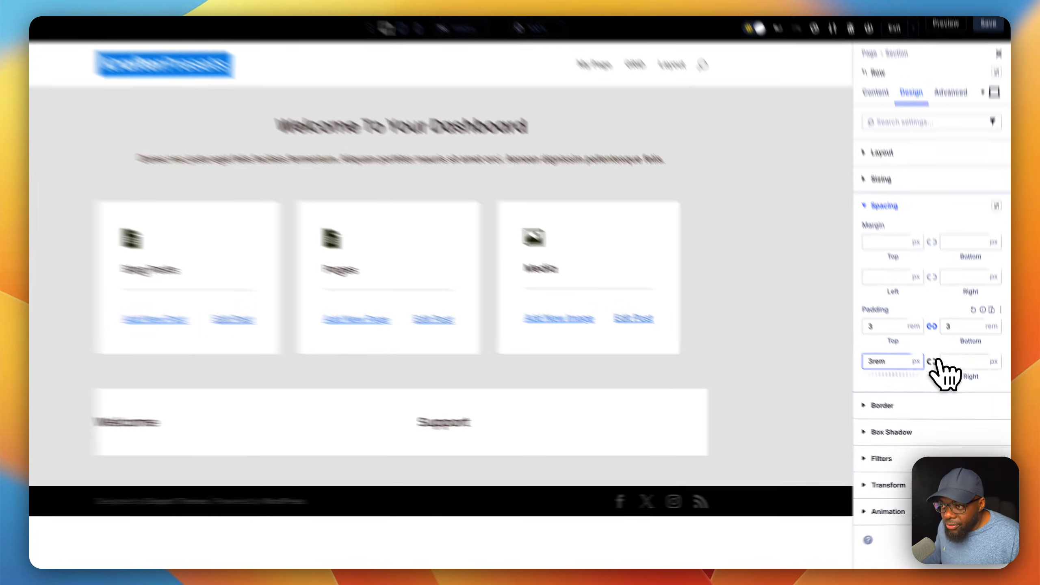
pyautogui.click(939, 375)
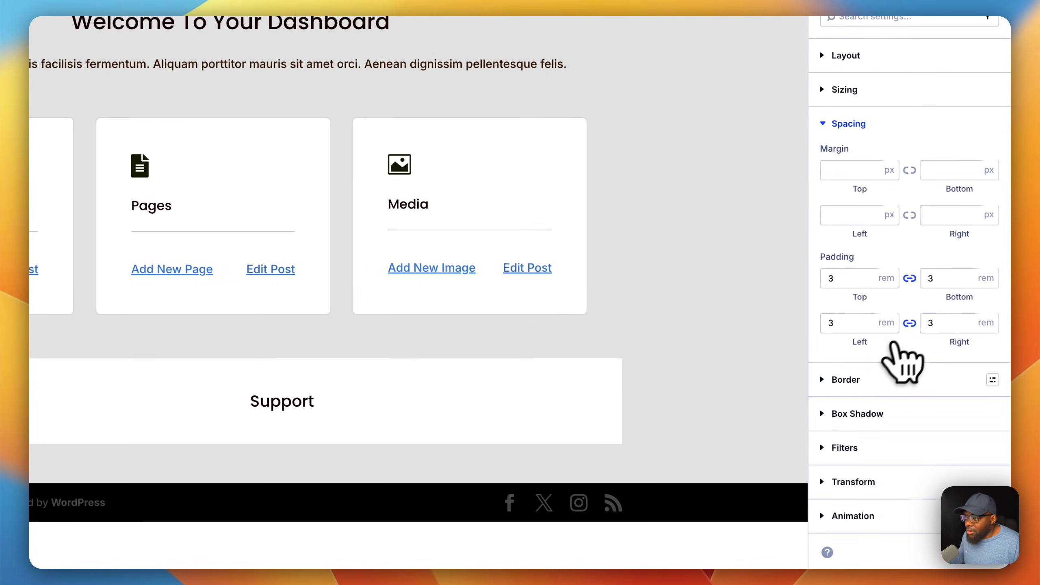
# - Give the Welcome and Support row a .4rem radius on all corners and a 1 px light grey border, DBDBDB
pyautogui.click(864, 379)
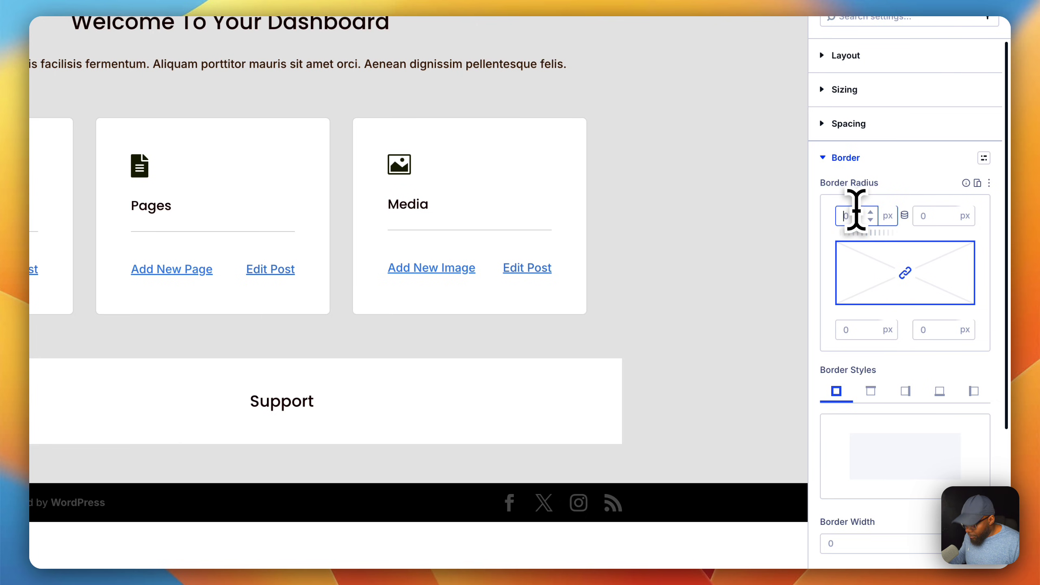
pyautogui.write('4')
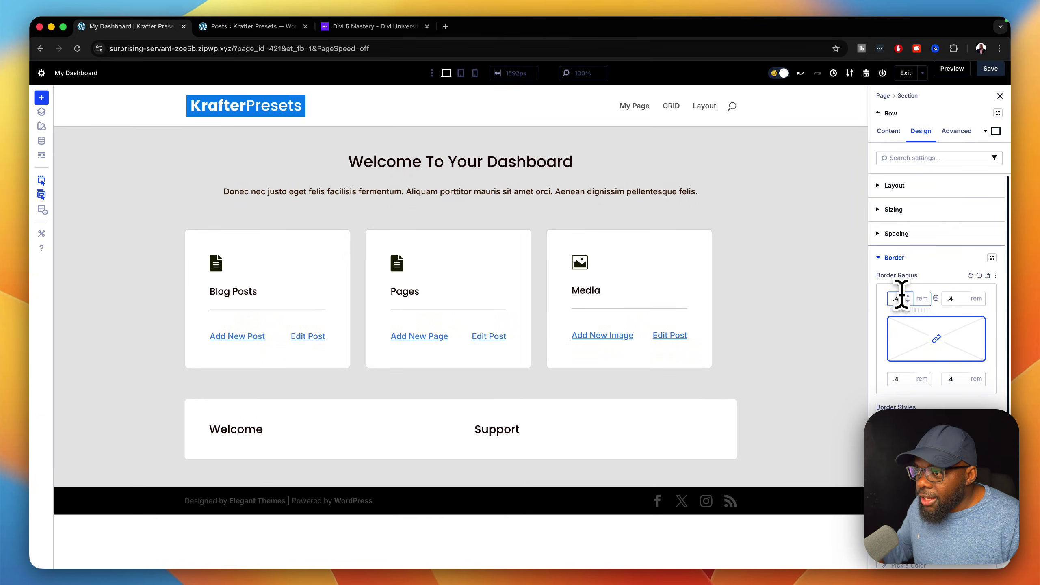
pyautogui.scroll(-3, 938, 328)
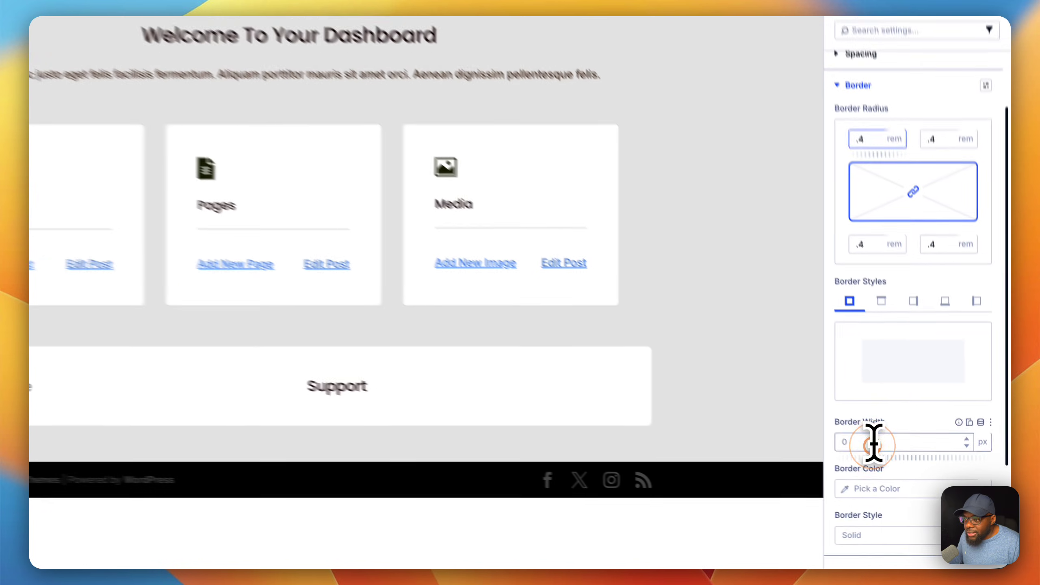
pyautogui.click(905, 473)
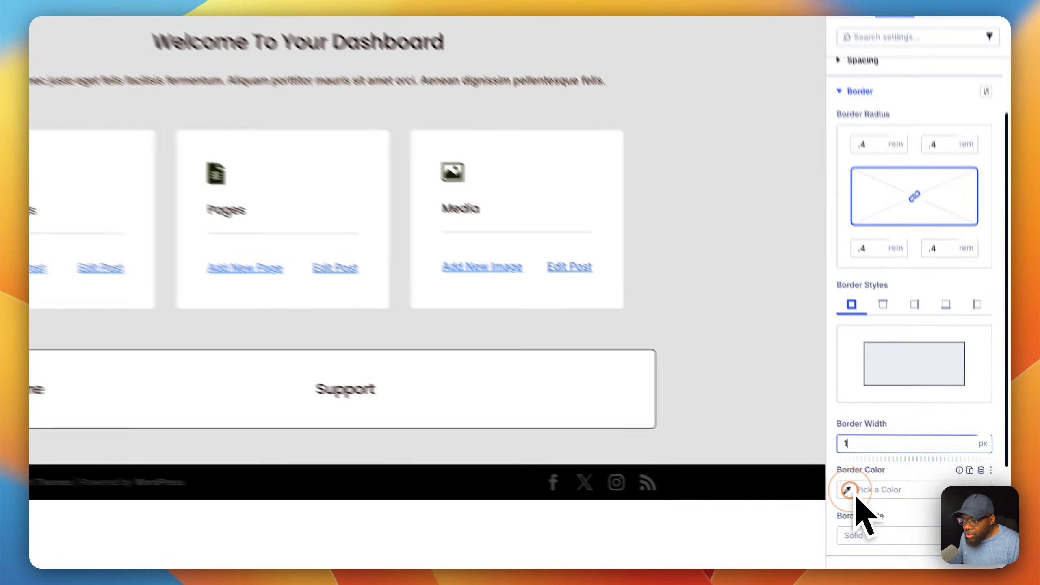
pyautogui.click(884, 508)
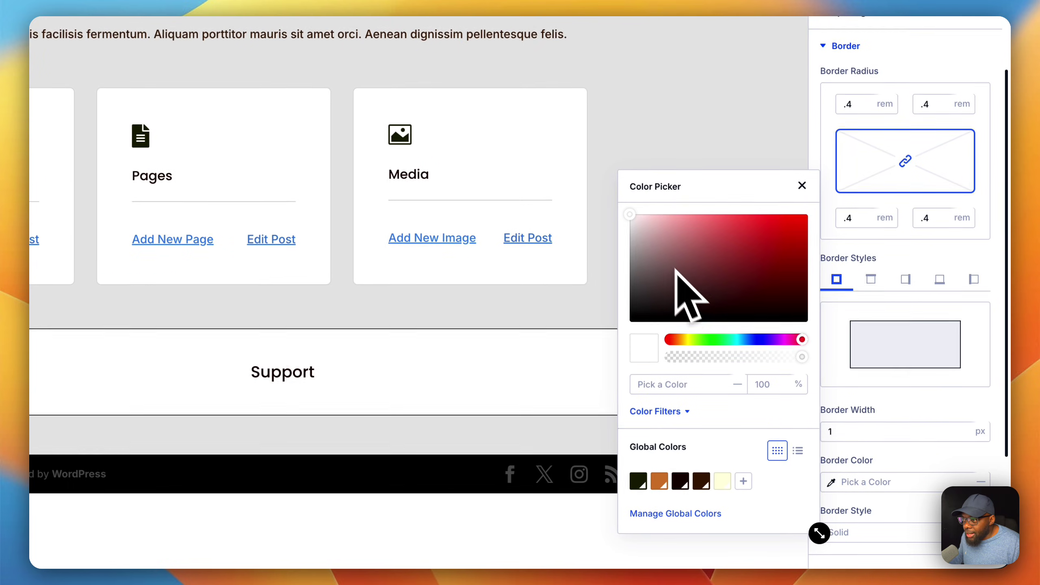
pyautogui.click(634, 224)
pyautogui.moveTo(629, 224); pyautogui.dragTo(629, 230)
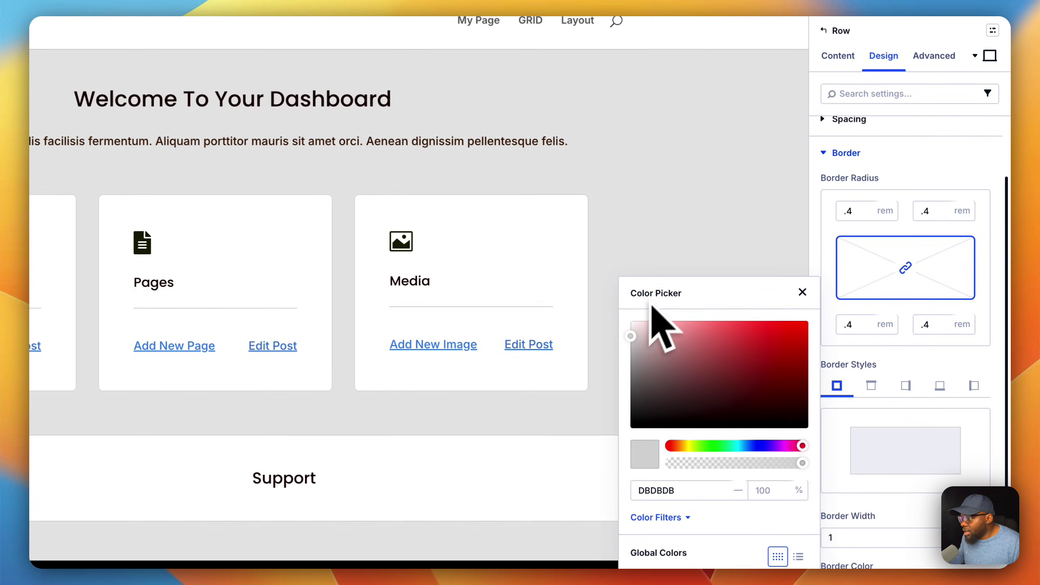
pyautogui.click(774, 269)
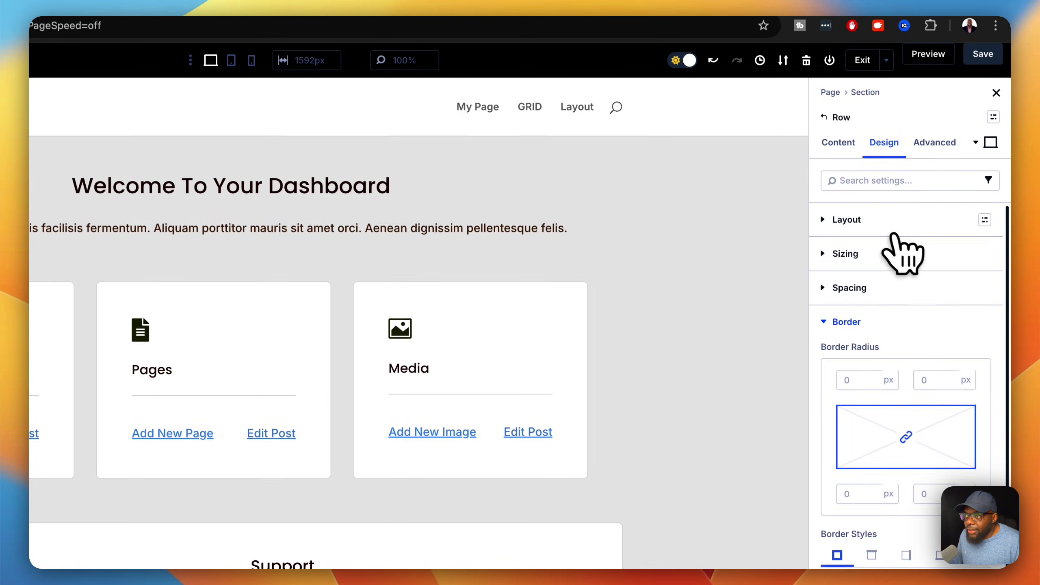
# - Set the cards row's Justify Content option to Space Between
pyautogui.click(878, 220)
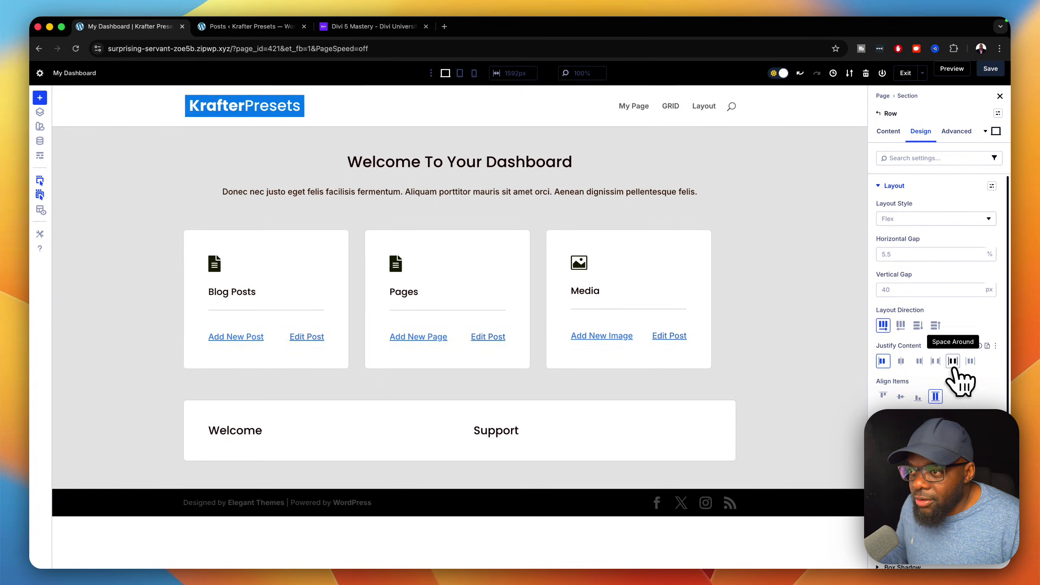
pyautogui.click(936, 361)
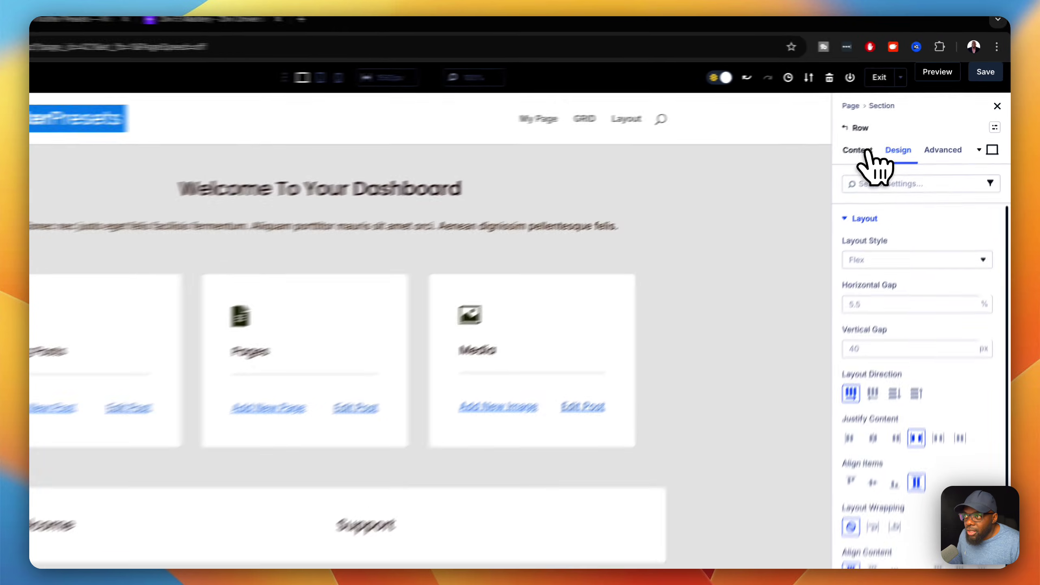
# - Set the Justify Content option of the column holding the three cards to Space Between
pyautogui.click(886, 131)
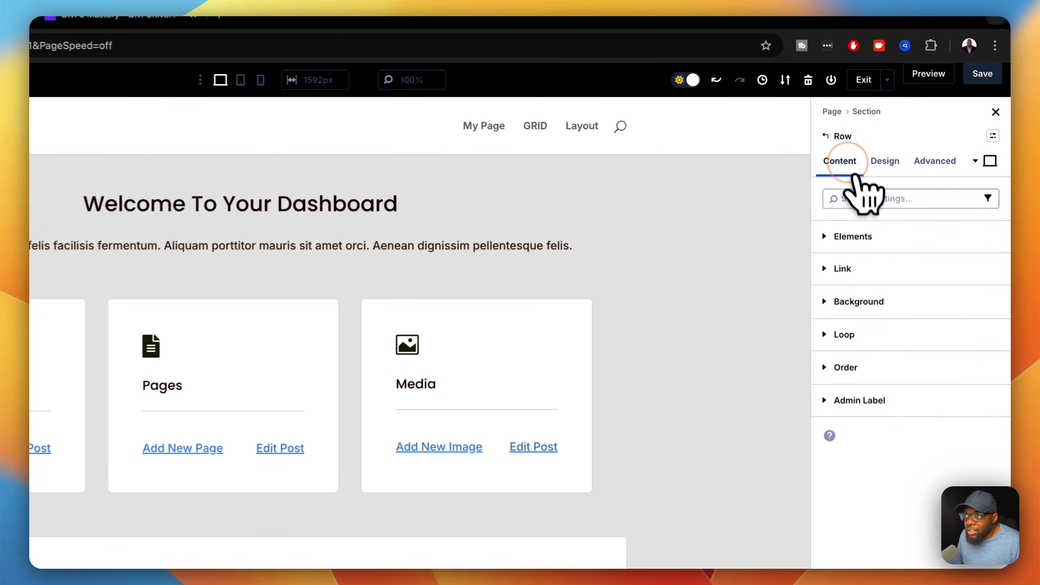
pyautogui.click(918, 182)
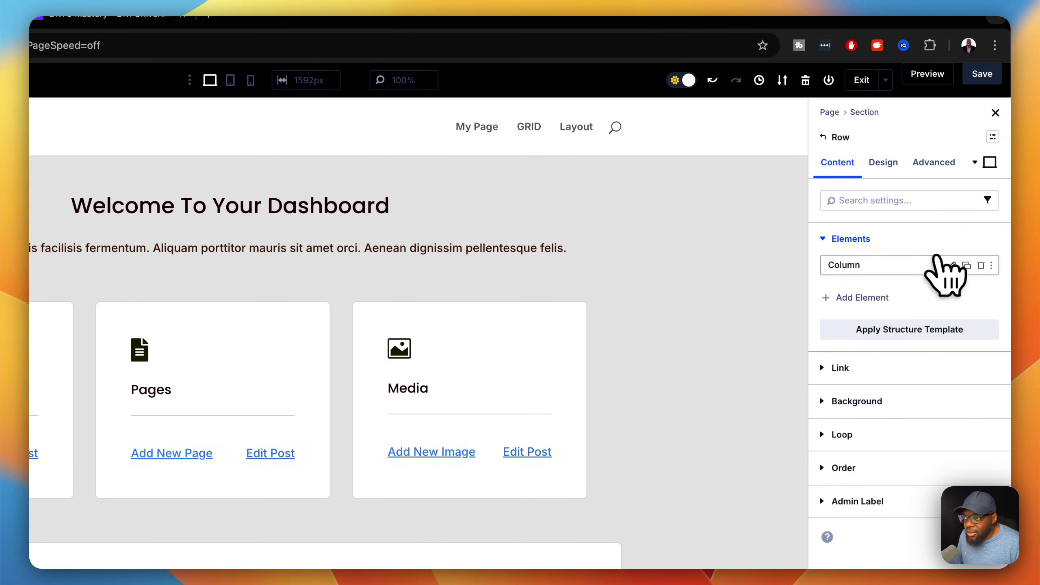
pyautogui.click(951, 265)
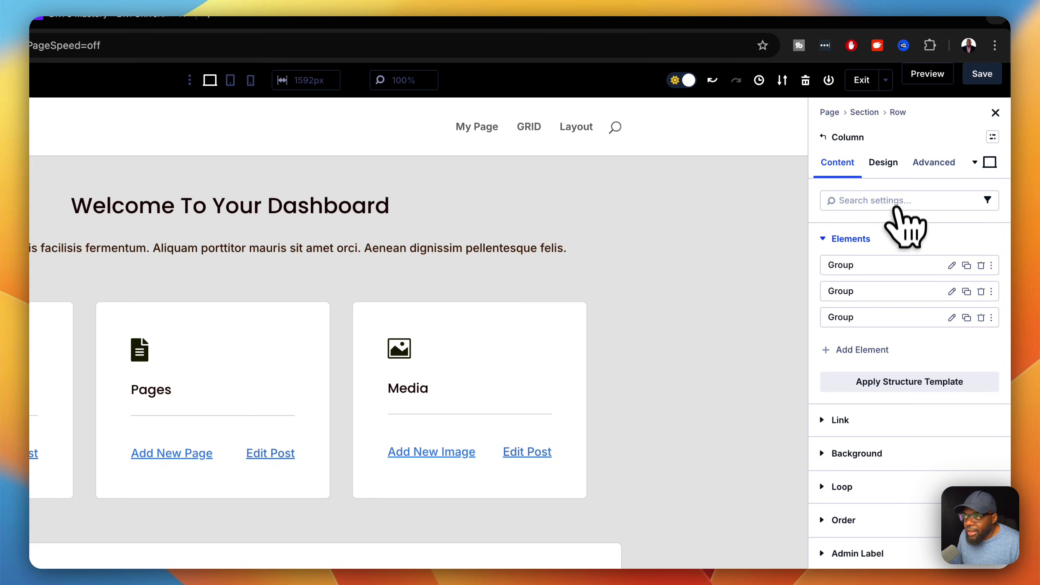
pyautogui.click(885, 164)
pyautogui.click(894, 241)
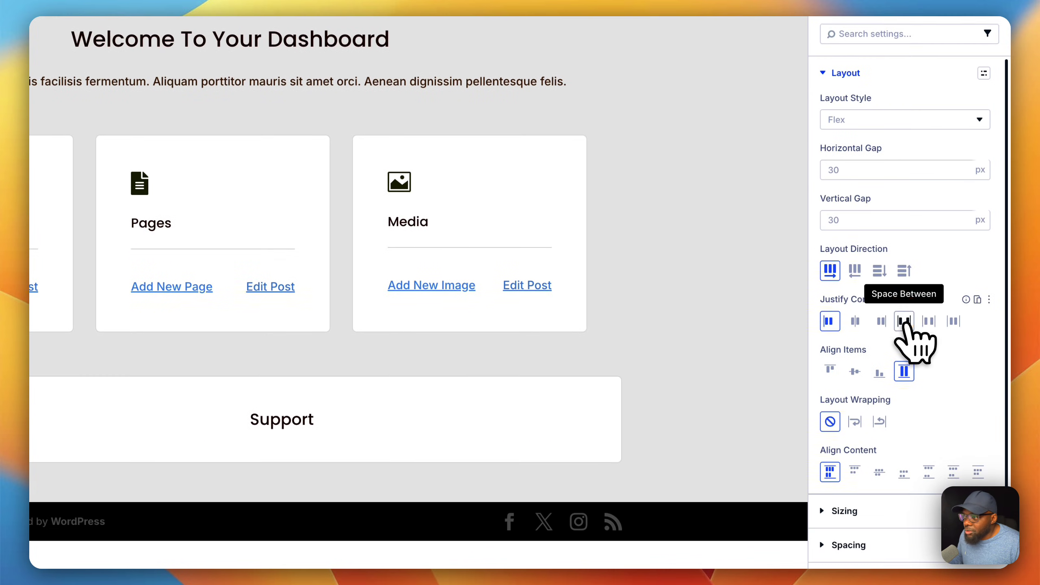
pyautogui.click(904, 488)
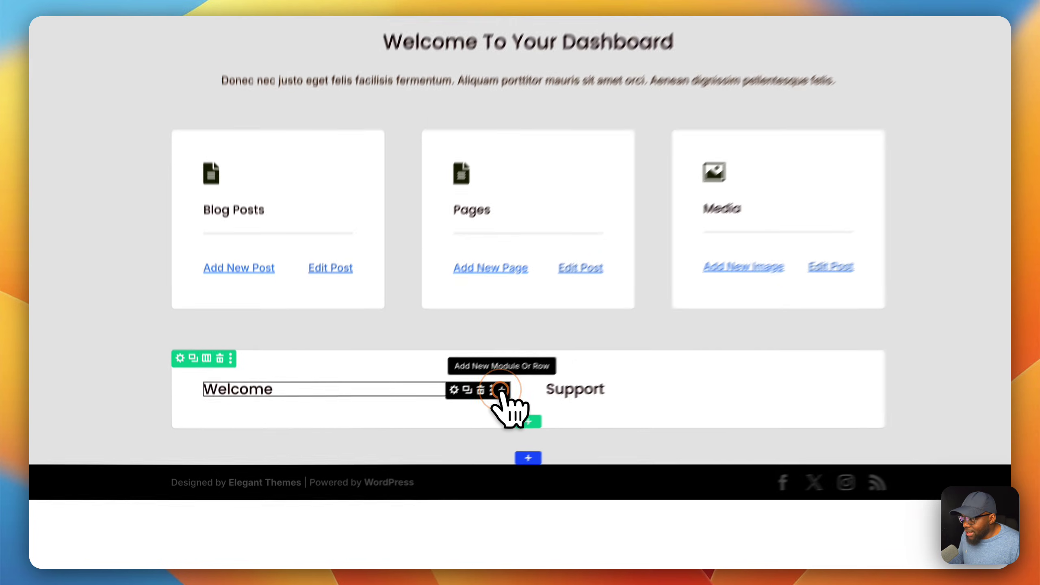
# - Add a Video module below the Welcome heading
pyautogui.click(441, 431)
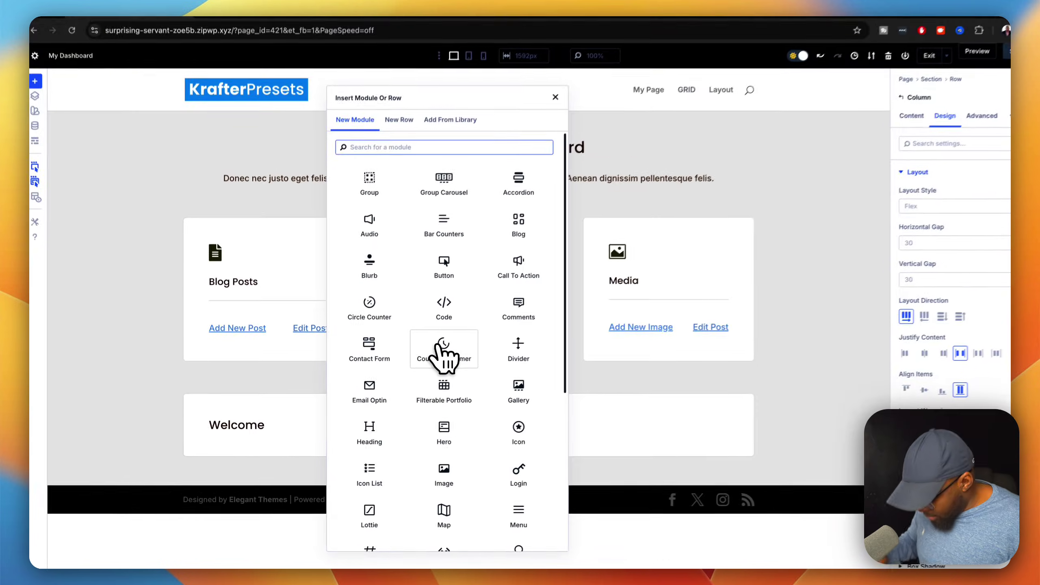
pyautogui.write('video')
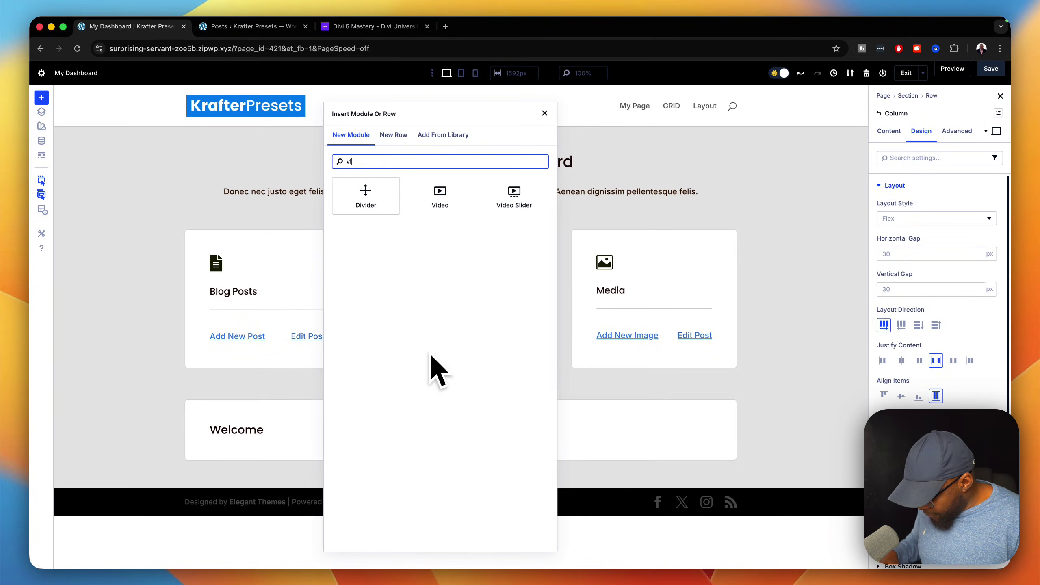
pyautogui.click(370, 202)
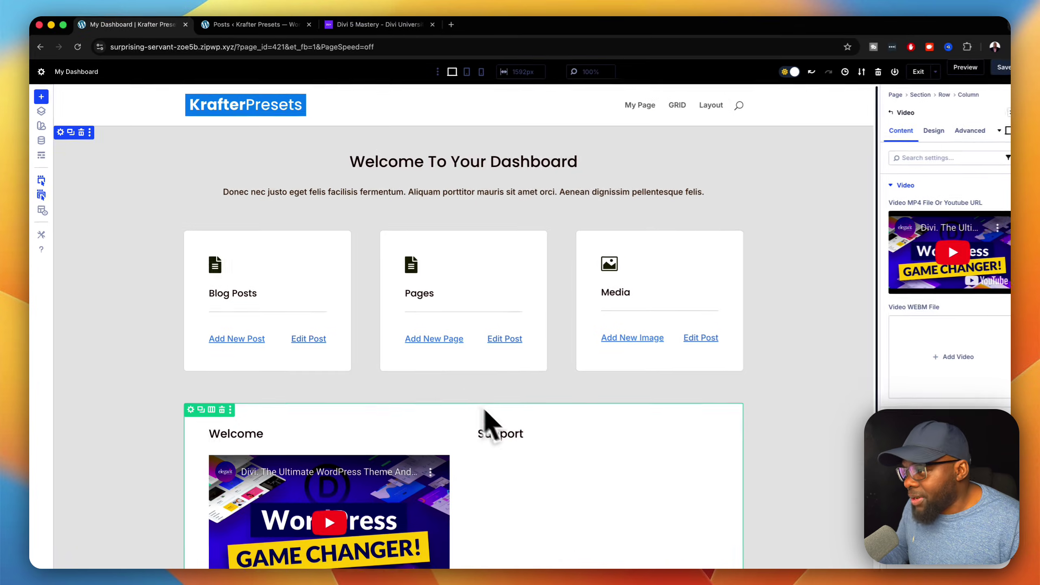
# - Add a Contact Form module below the Support heading
pyautogui.scroll(-2, 575, 457)
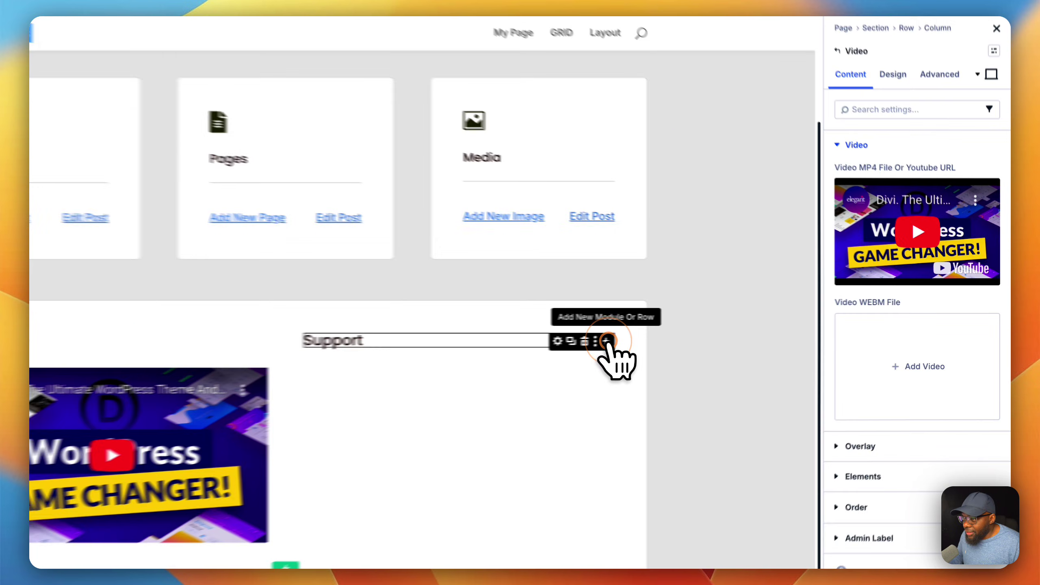
pyautogui.click(701, 335)
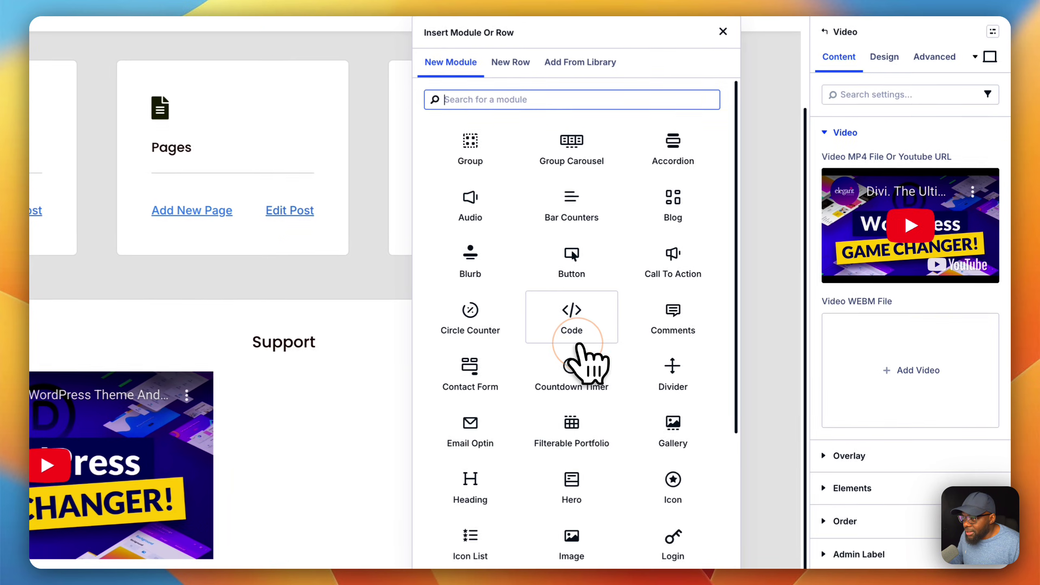
pyautogui.write('contact')
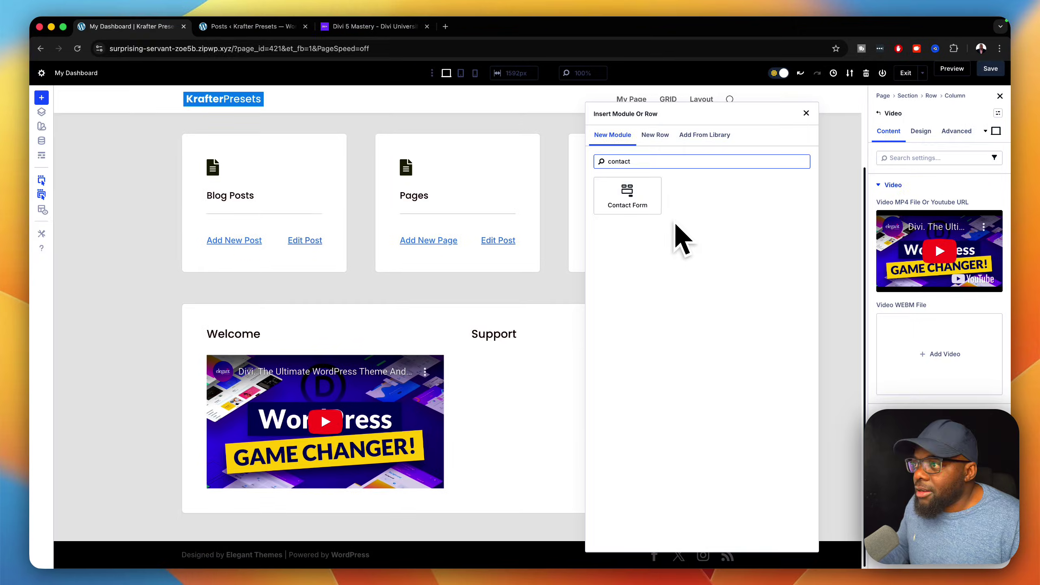
pyautogui.click(519, 166)
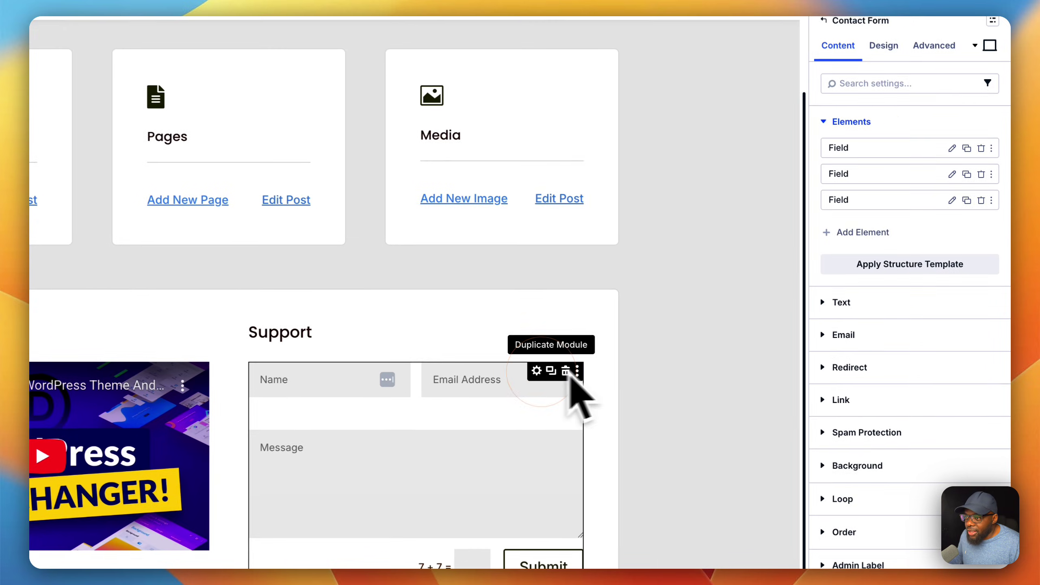
# - Look at the contact form's email settings, and switch its redirect URL option on and back off
pyautogui.click(927, 335)
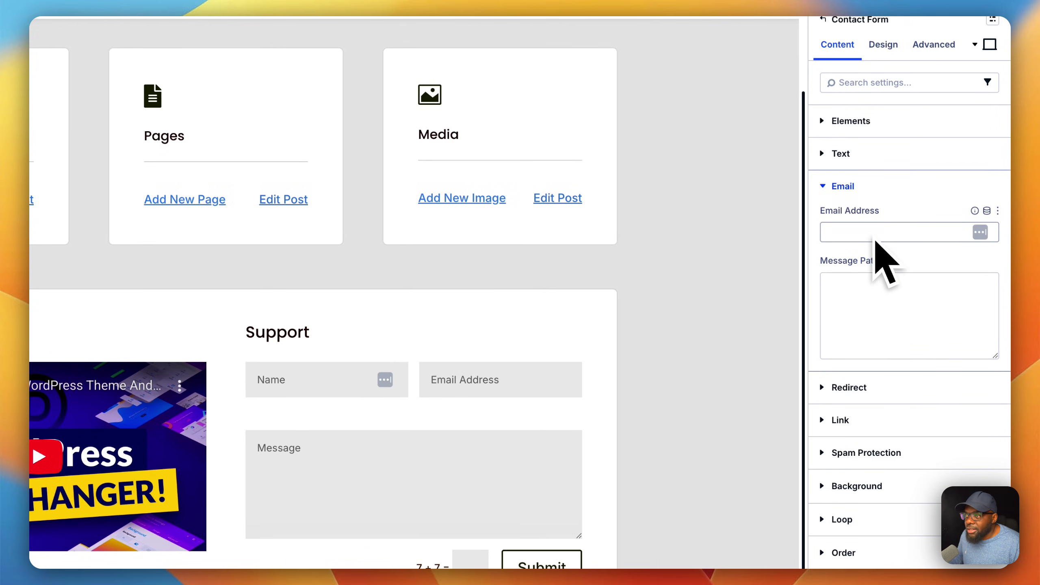
pyautogui.click(827, 187)
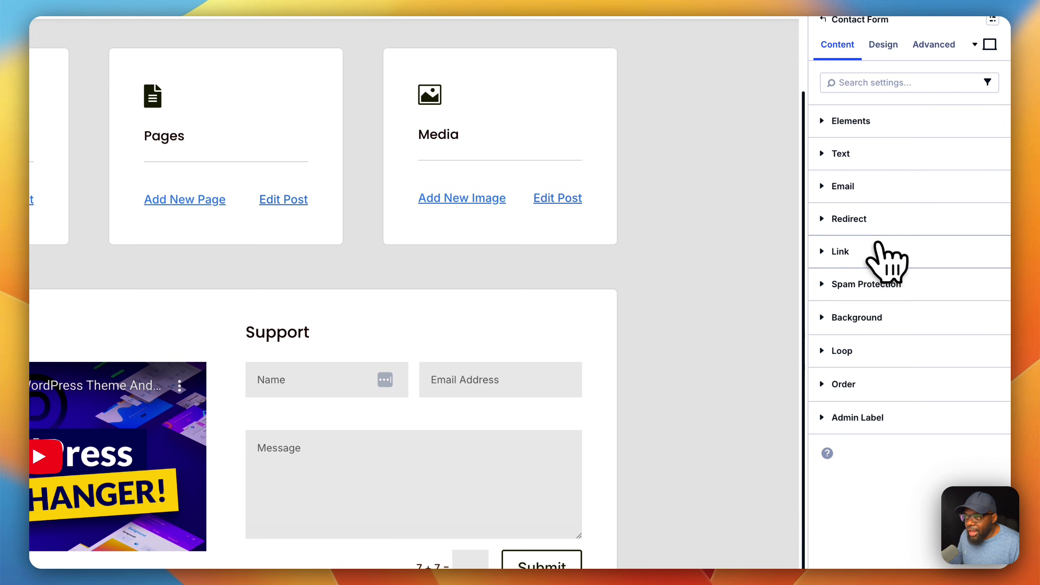
pyautogui.click(891, 221)
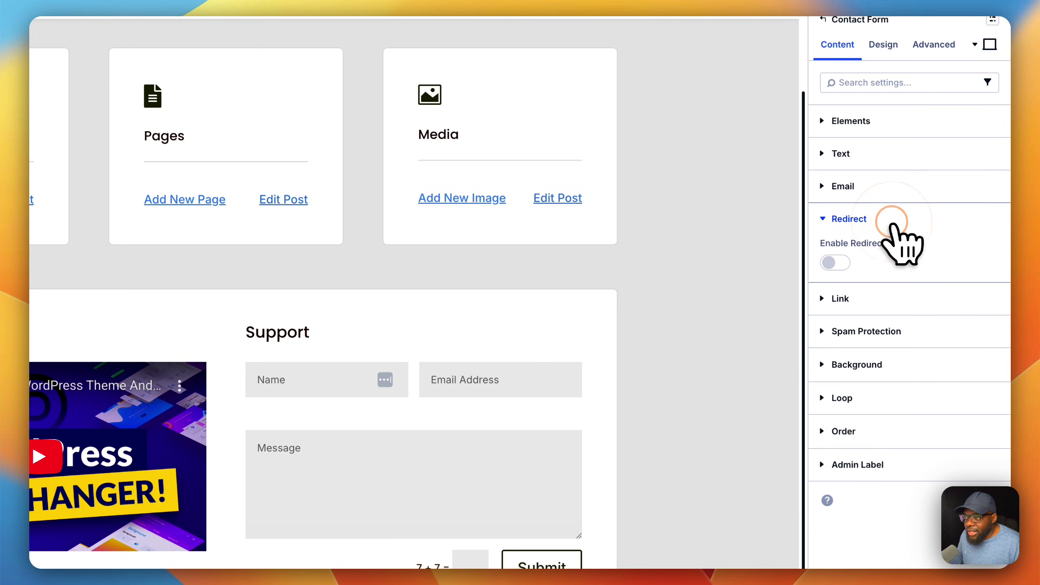
pyautogui.click(842, 262)
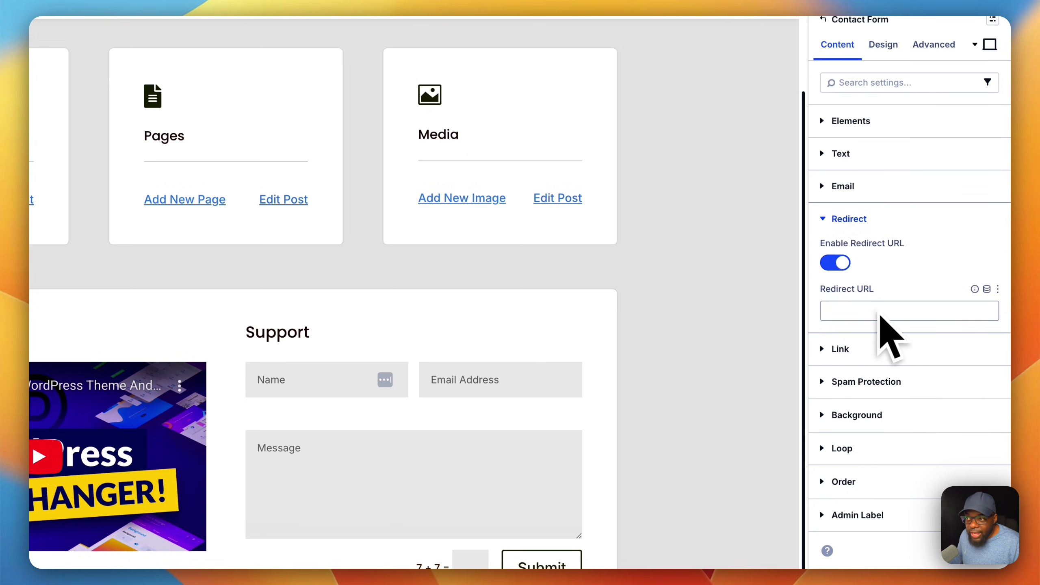
pyautogui.click(838, 263)
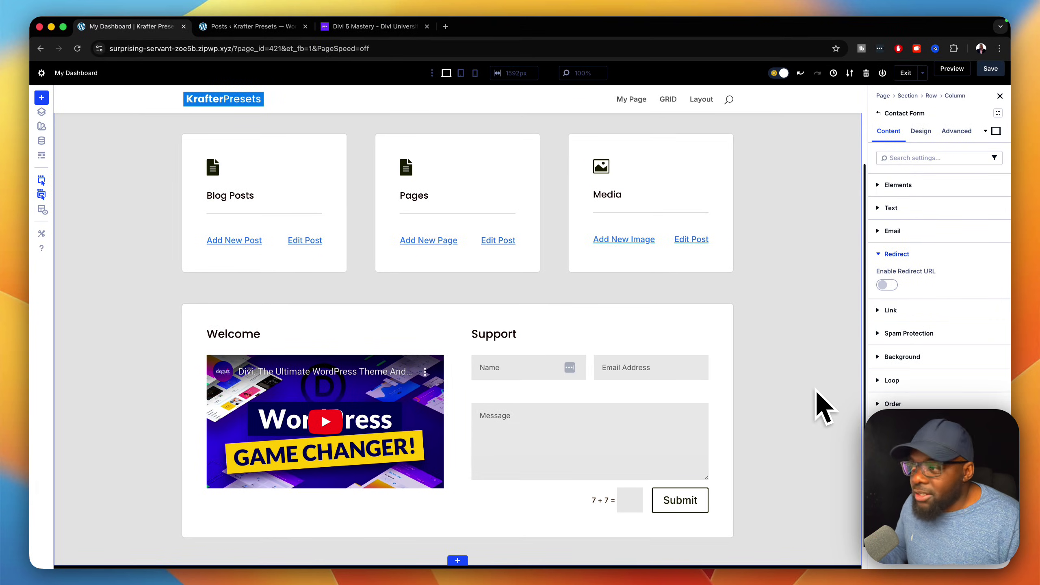
# - Add a custom attribute to the dashboard section and give it the admin label "class"
pyautogui.scroll(3, 817, 390)
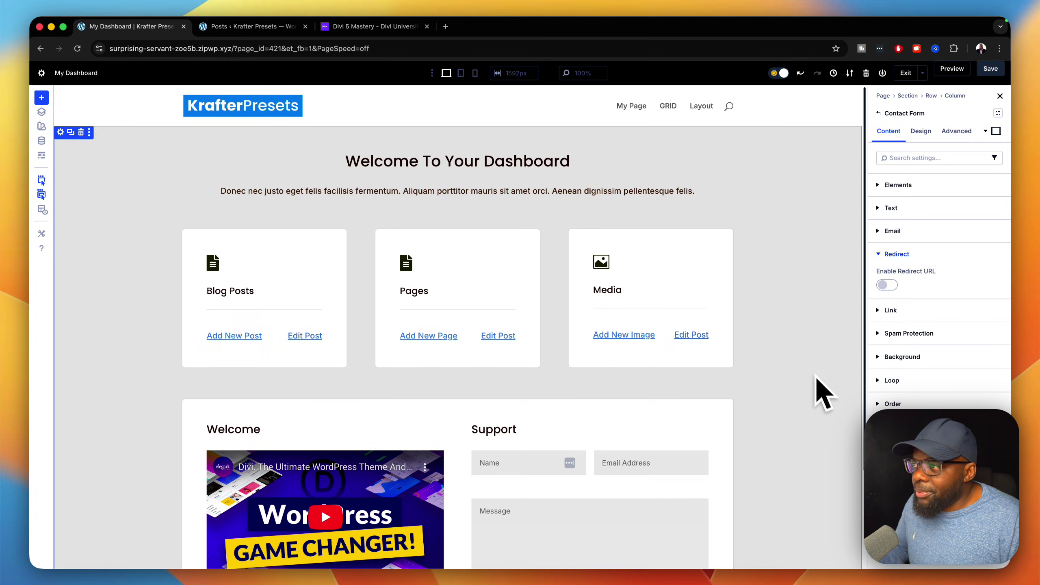
pyautogui.press('Escape')
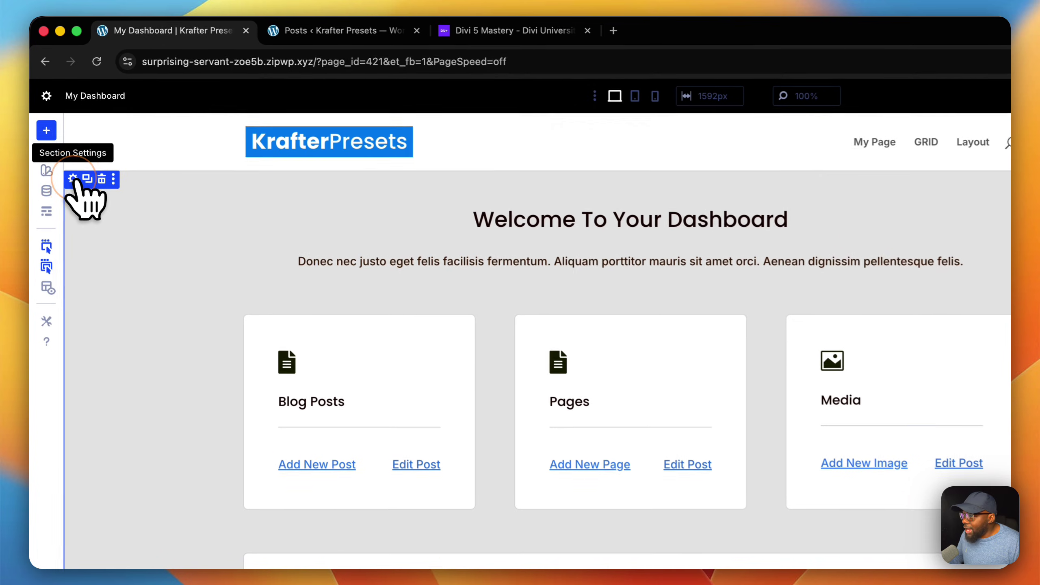
pyautogui.click(70, 172)
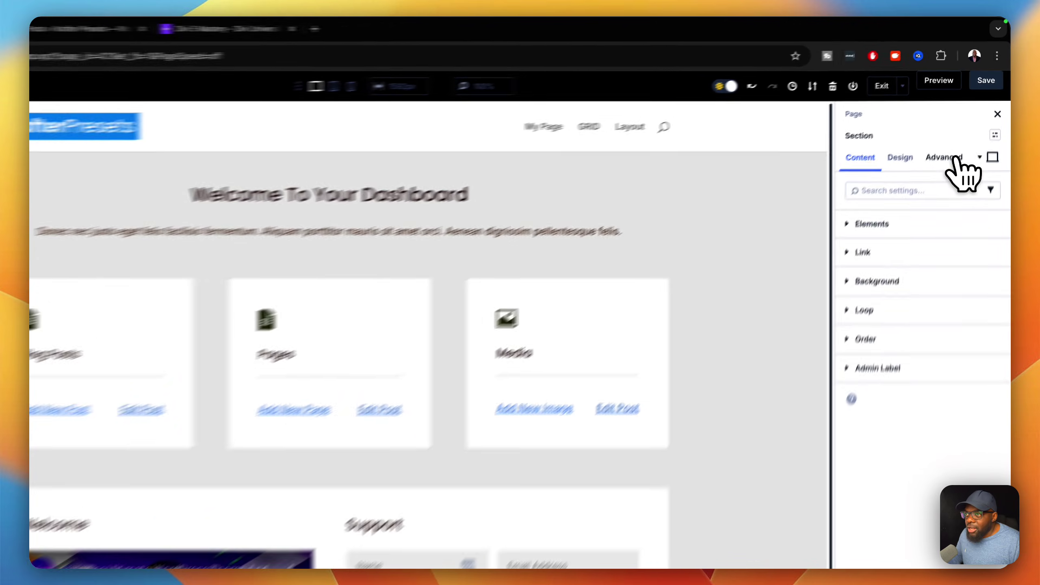
pyautogui.click(957, 131)
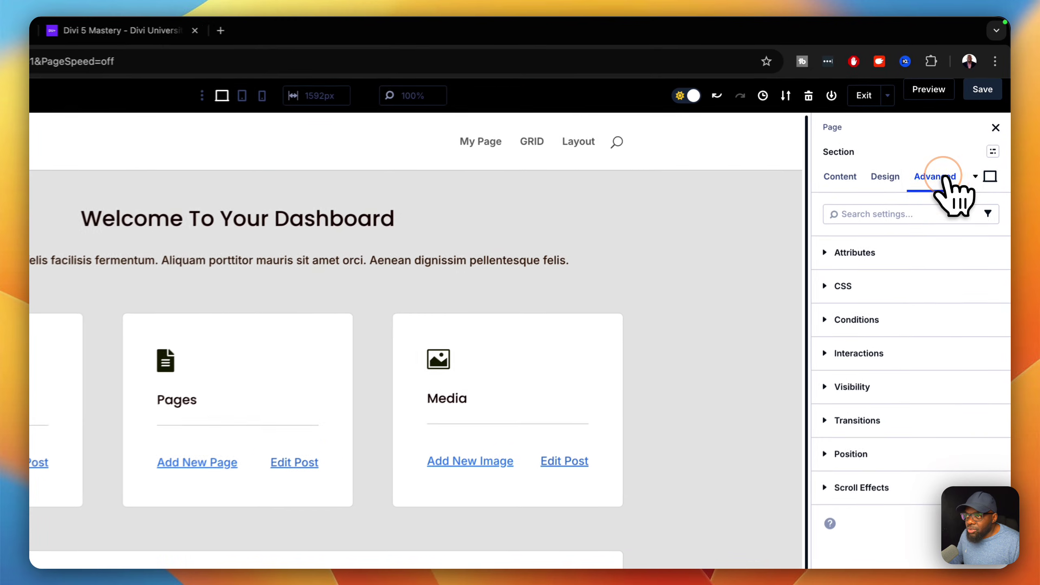
pyautogui.click(930, 184)
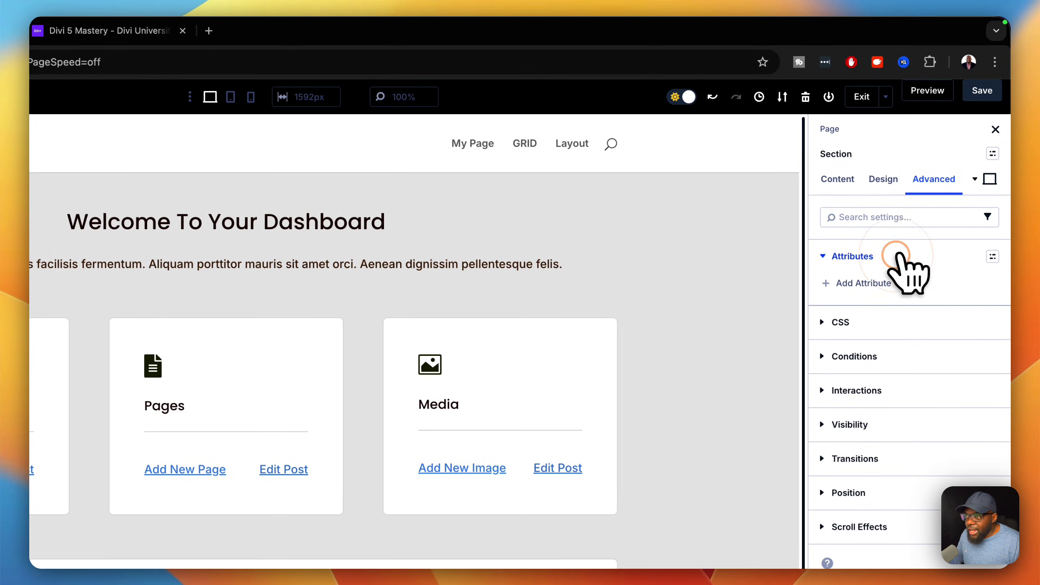
pyautogui.click(860, 287)
pyautogui.click(843, 311)
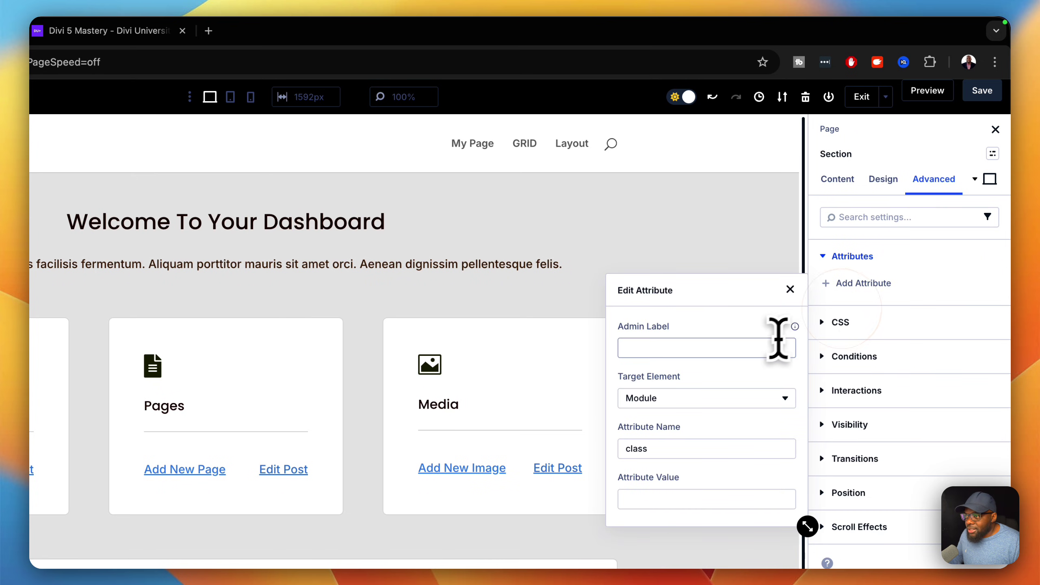
pyautogui.click(752, 351)
pyautogui.write('class')
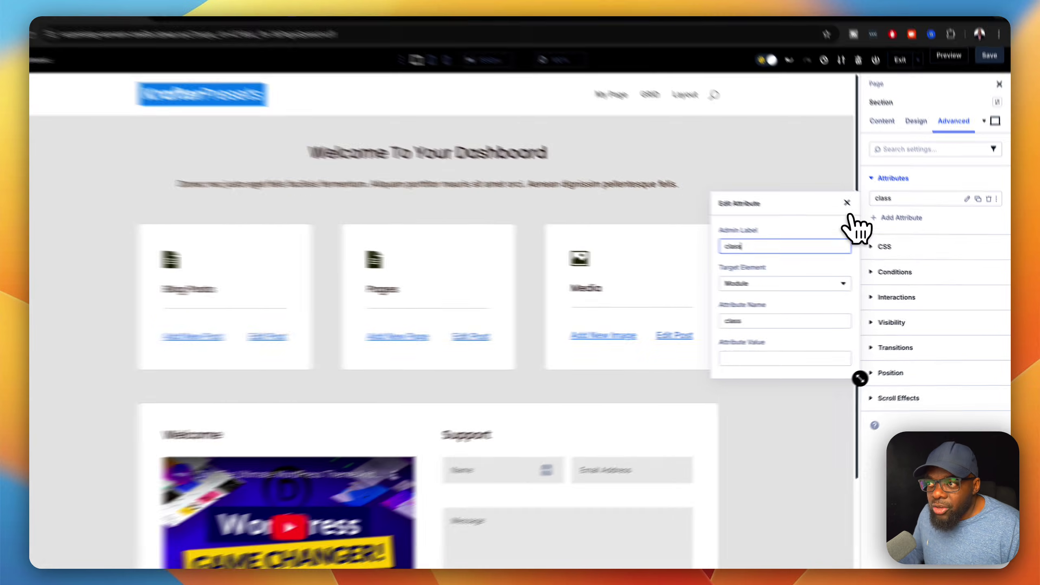
pyautogui.click(855, 209)
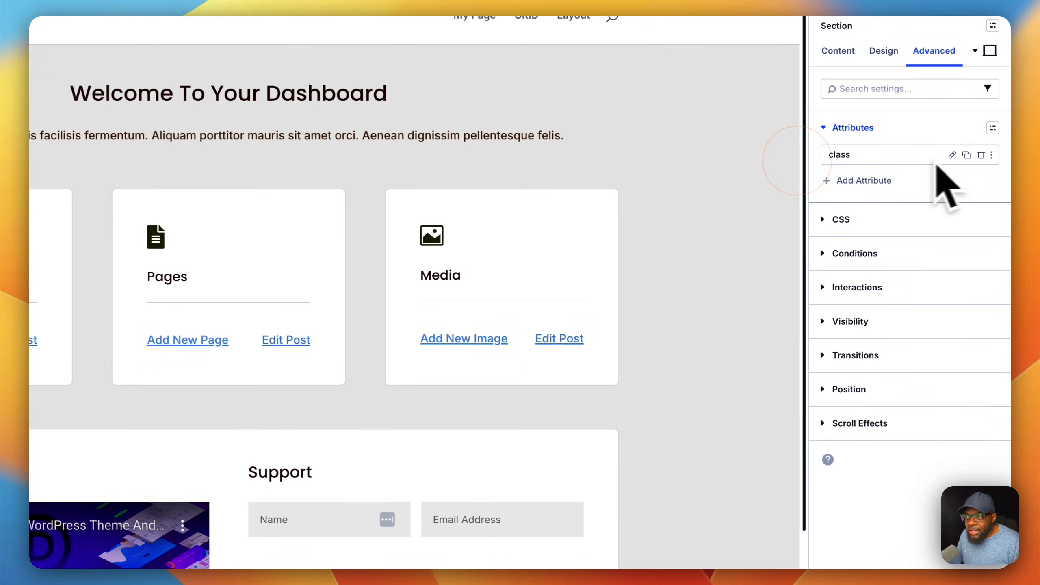
# - Set the value of the section's class attribute to section-padding-m
pyautogui.click(951, 154)
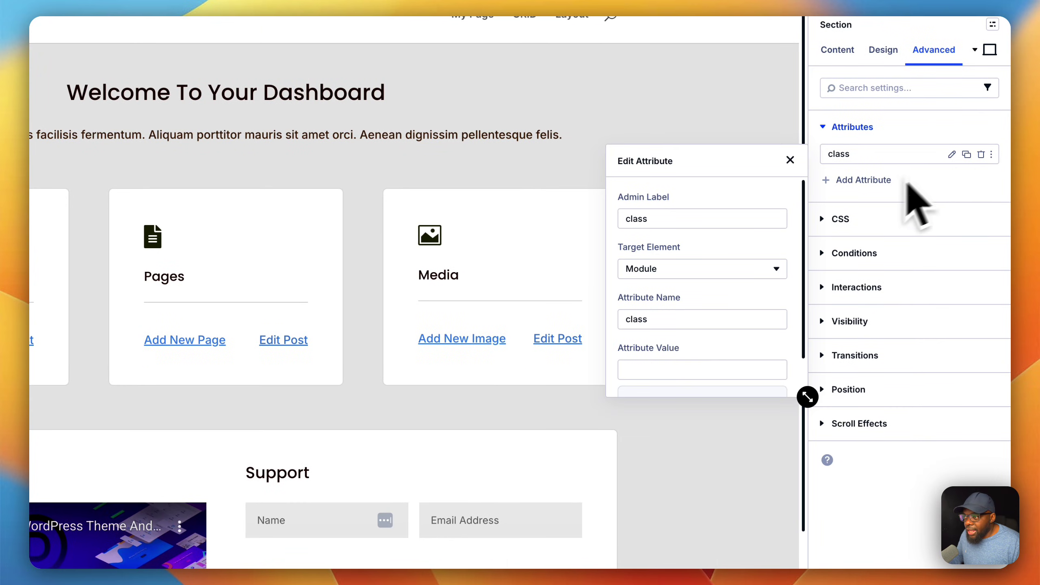
pyautogui.moveTo(807, 397); pyautogui.dragTo(820, 556)
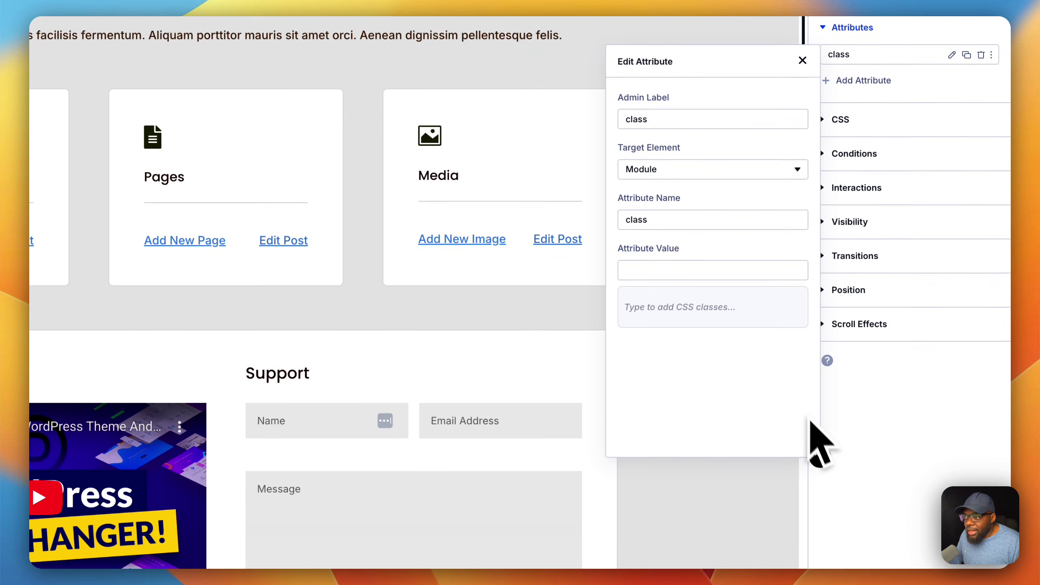
pyautogui.click(743, 269)
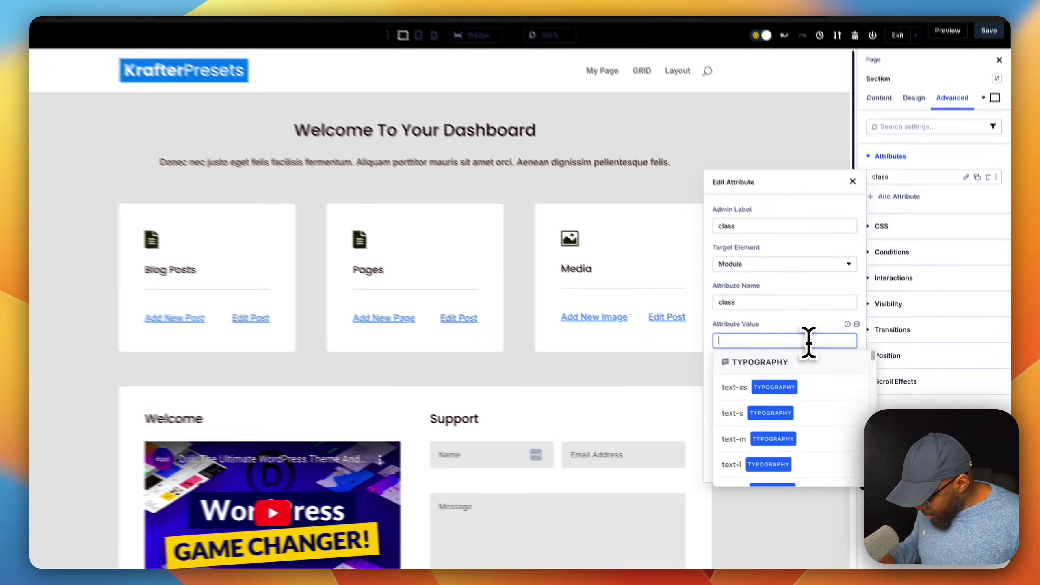
pyautogui.write('sec')
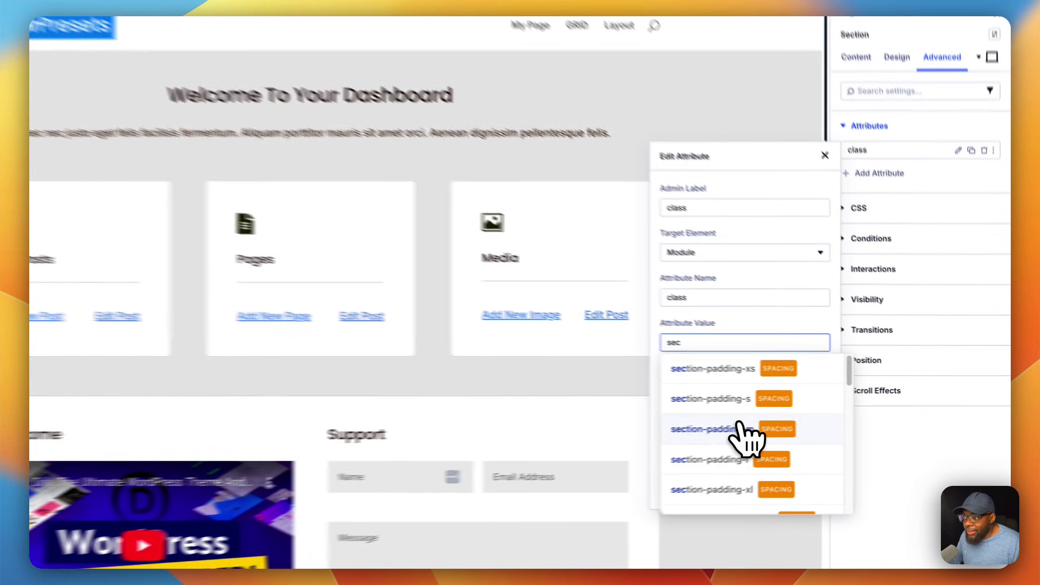
pyautogui.click(821, 426)
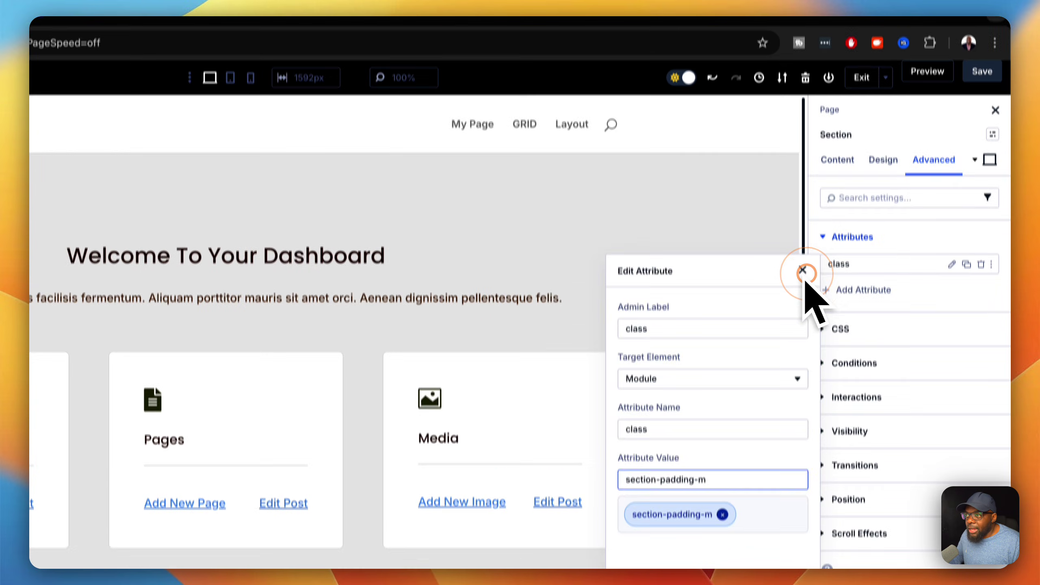
pyautogui.click(802, 141)
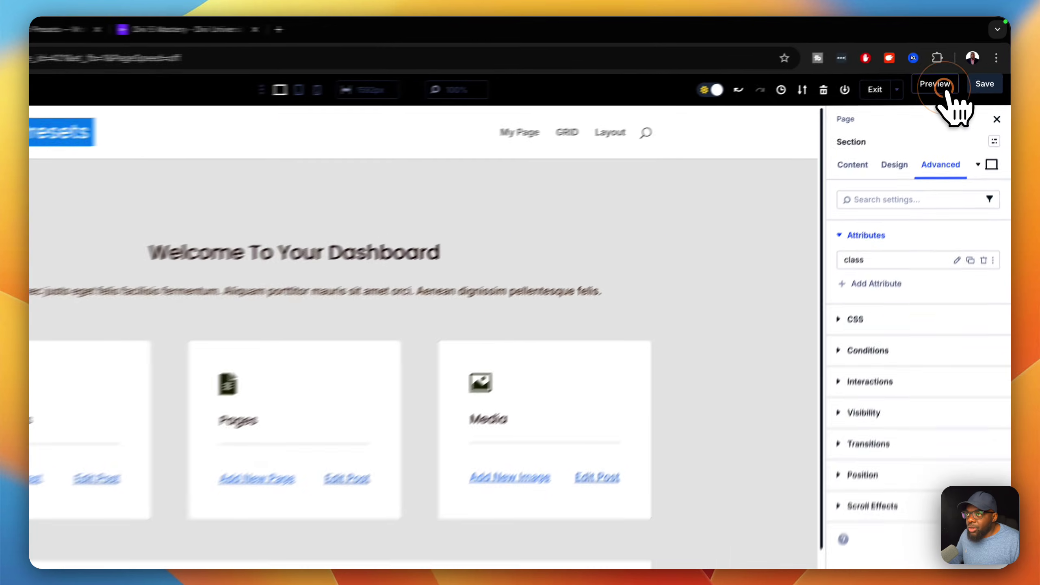
# - Preview the dashboard page and review its cards and the Welcome and Support row
pyautogui.click(952, 69)
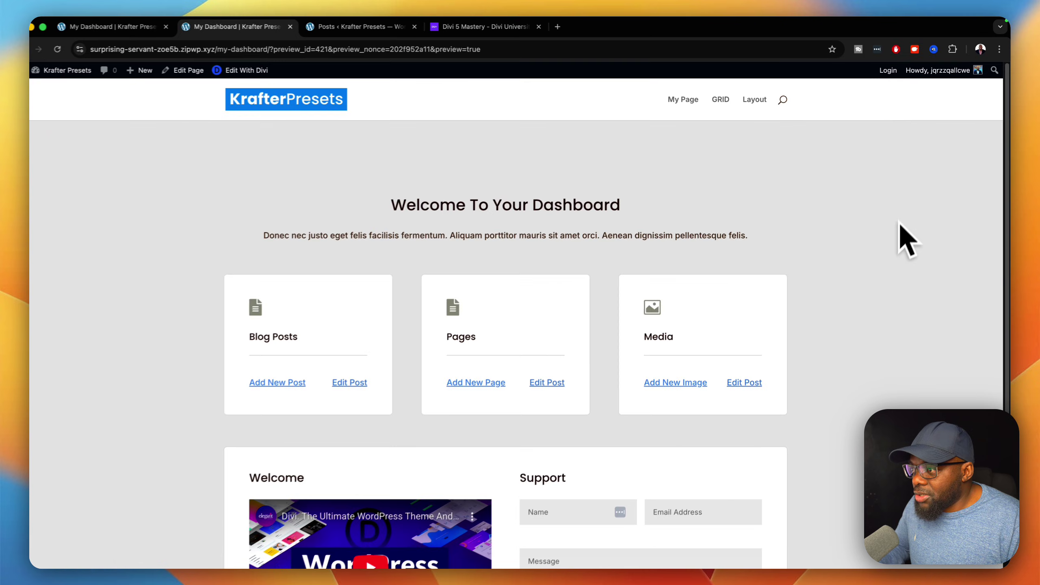
pyautogui.scroll(-5, 896, 298)
pyautogui.scroll(-2, 900, 309)
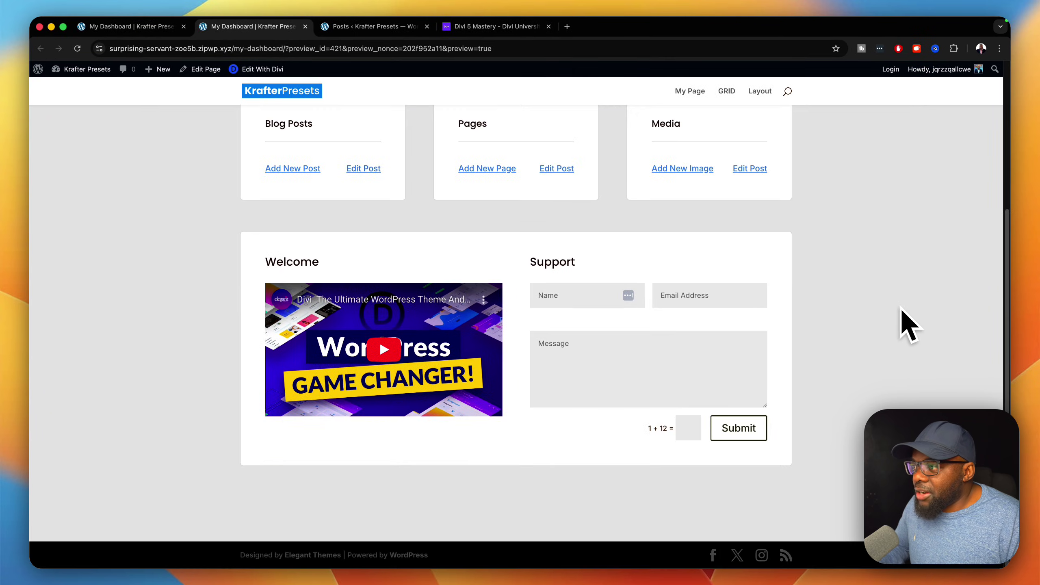
pyautogui.scroll(5, 900, 308)
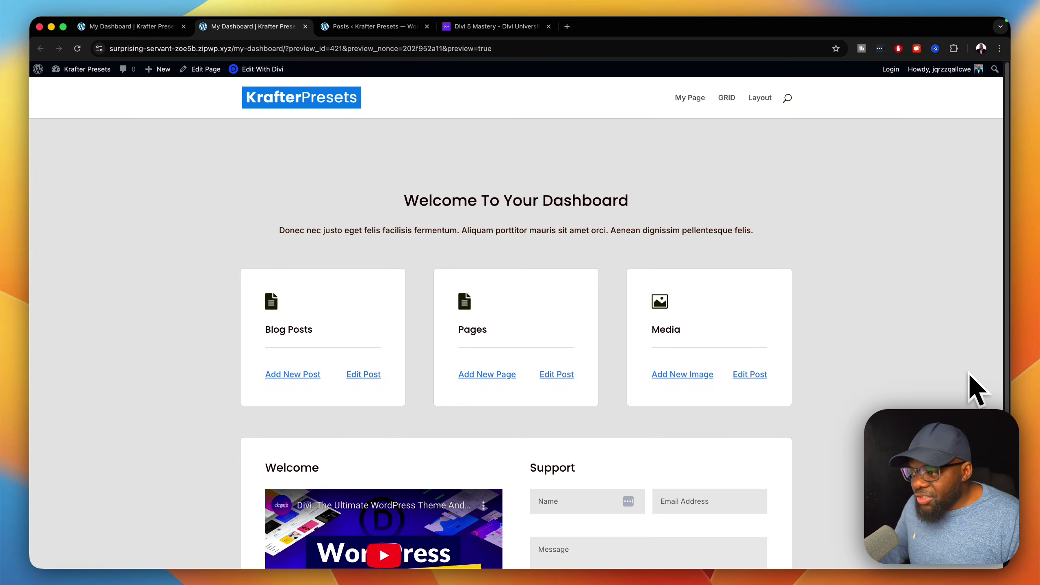
pyautogui.scroll(-3, 516, 315)
pyautogui.scroll(4, 516, 315)
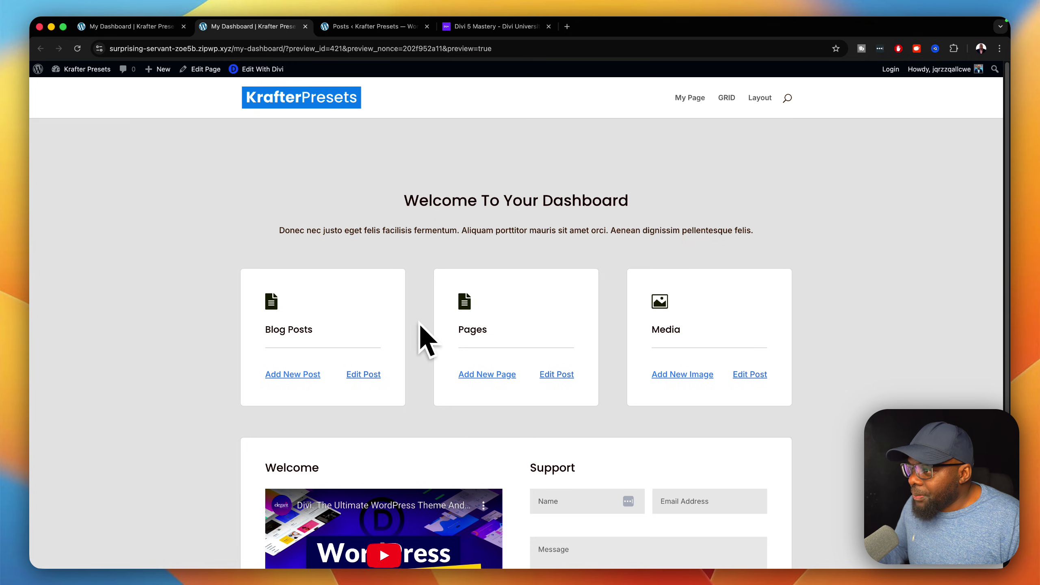
pyautogui.scroll(-3, 430, 325)
pyautogui.scroll(3, 433, 325)
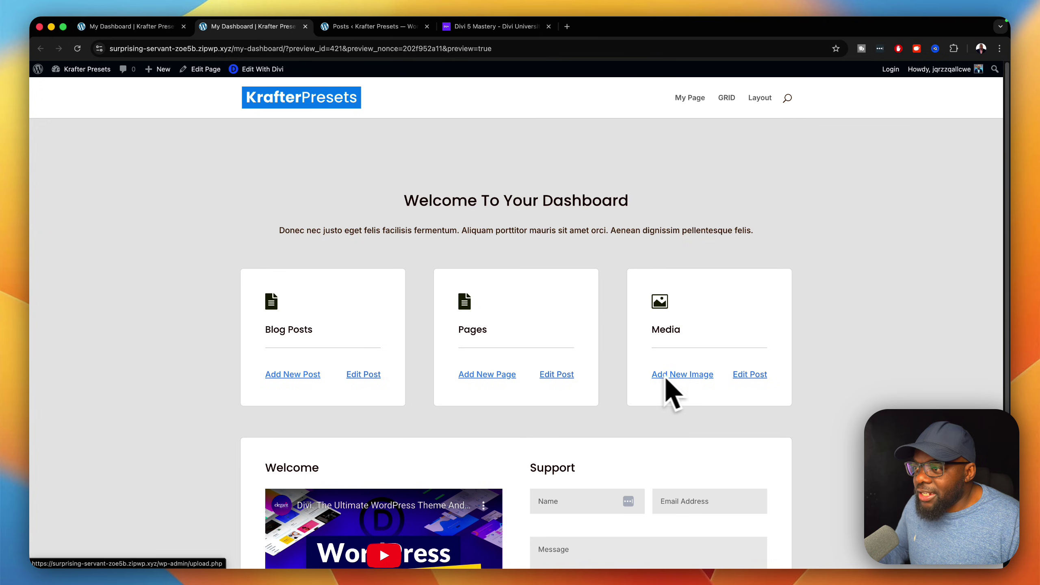
pyautogui.scroll(-5, 429, 333)
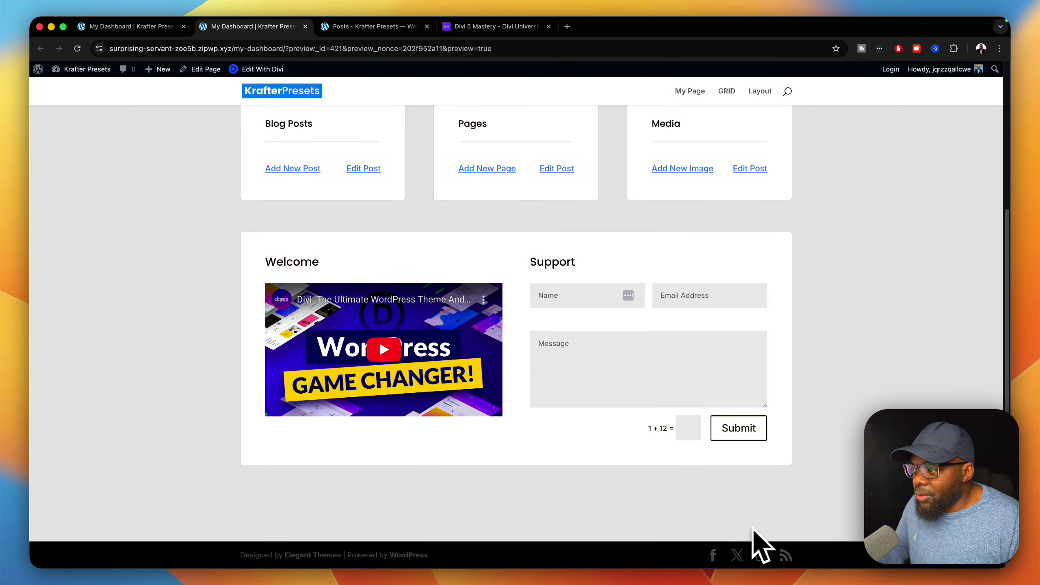
pyautogui.scroll(5, 616, 413)
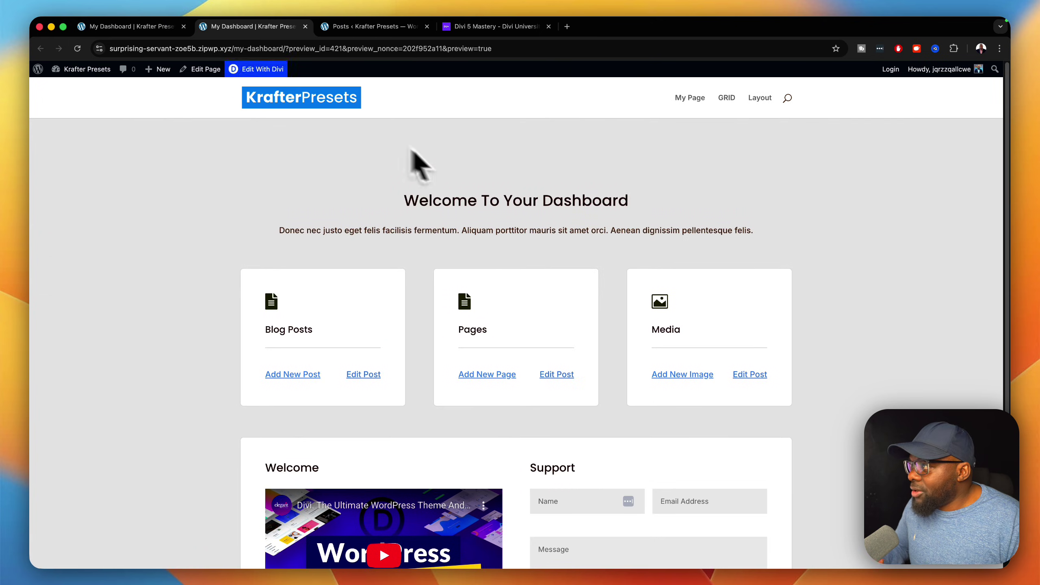
# - Return to the page builder and export the Divi Builder layout with the file name My Dashboard
pyautogui.click(172, 27)
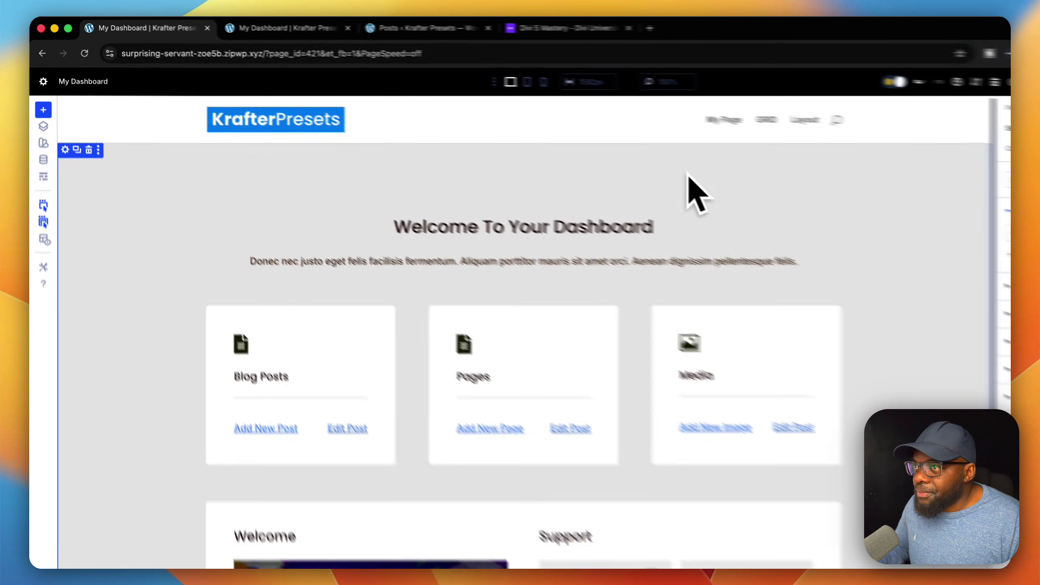
pyautogui.click(858, 228)
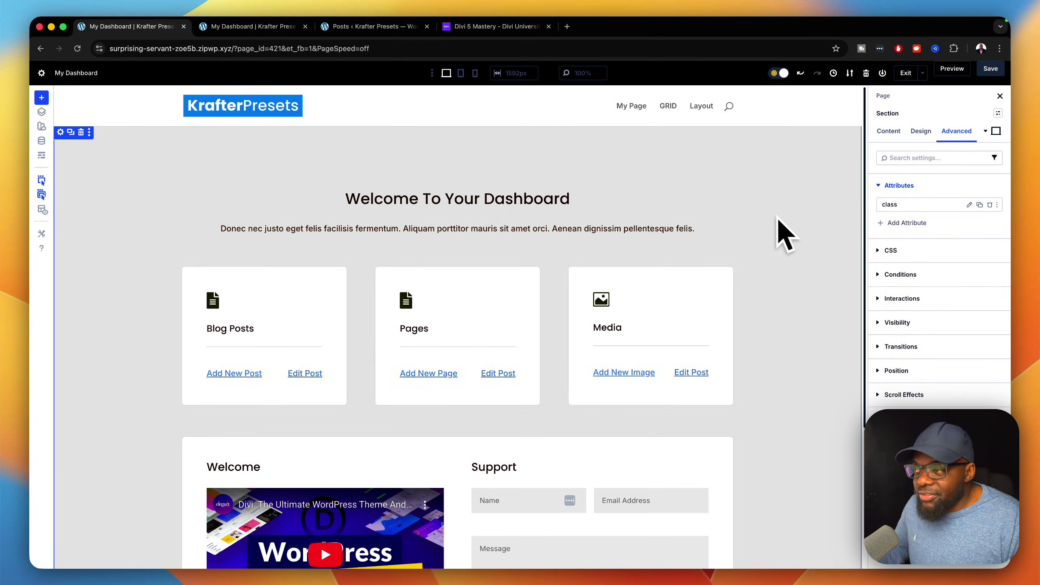
pyautogui.click(850, 73)
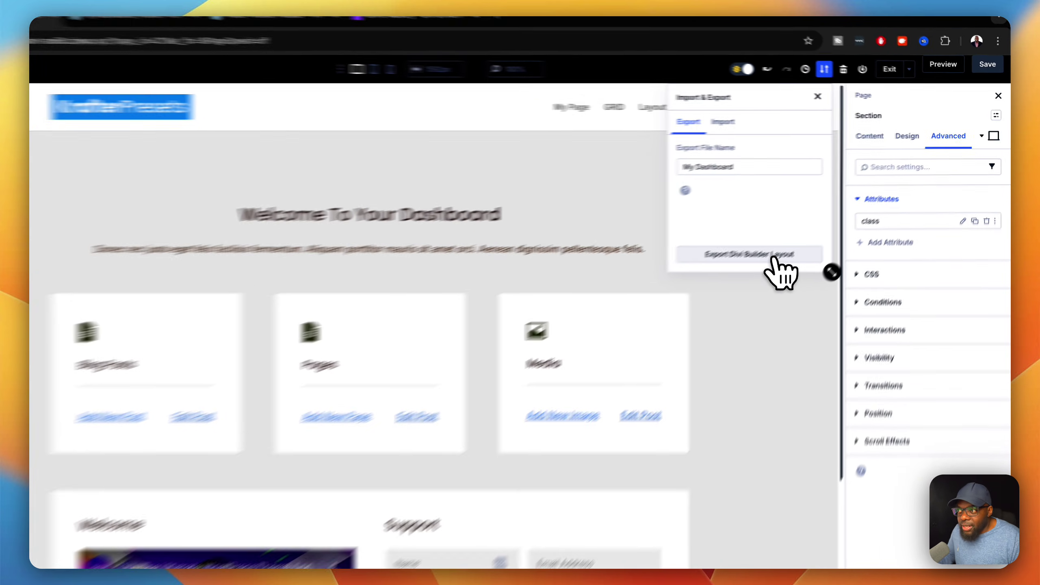
pyautogui.click(804, 234)
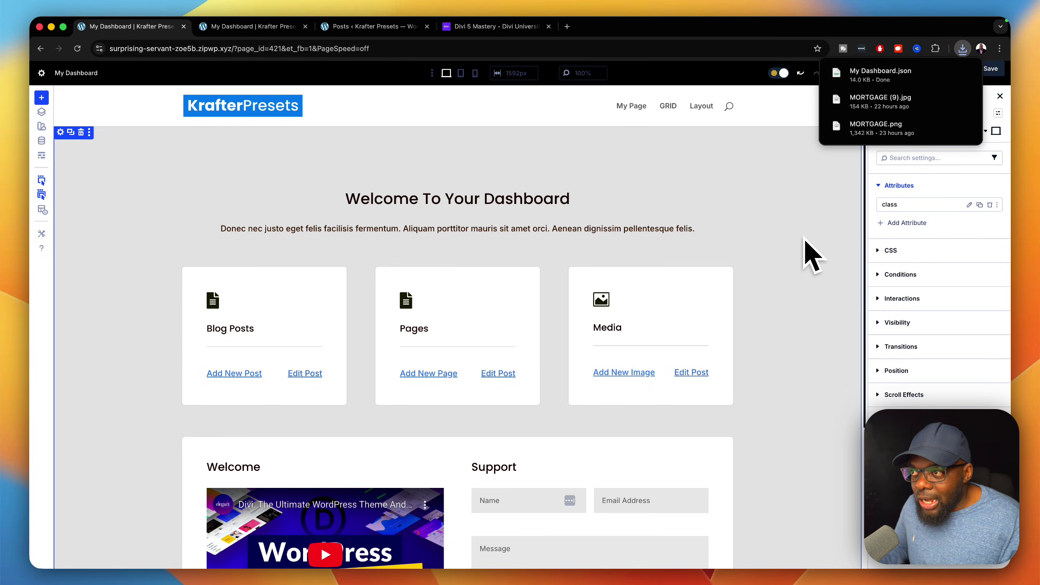
pyautogui.click(792, 182)
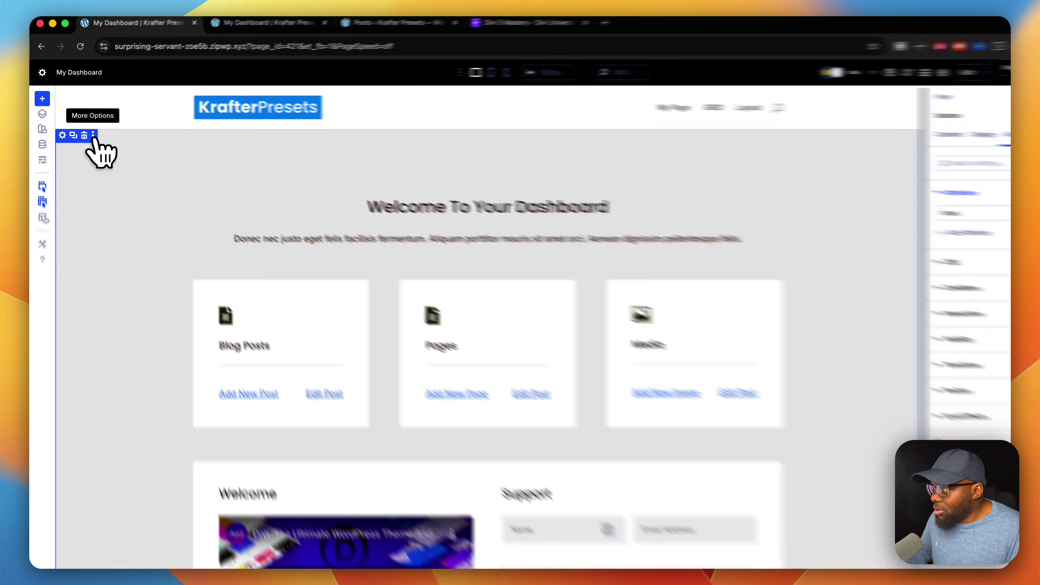
# - Examine the options for saving the dashboard section to the library, including saving it to Divi Cloud
pyautogui.click(89, 131)
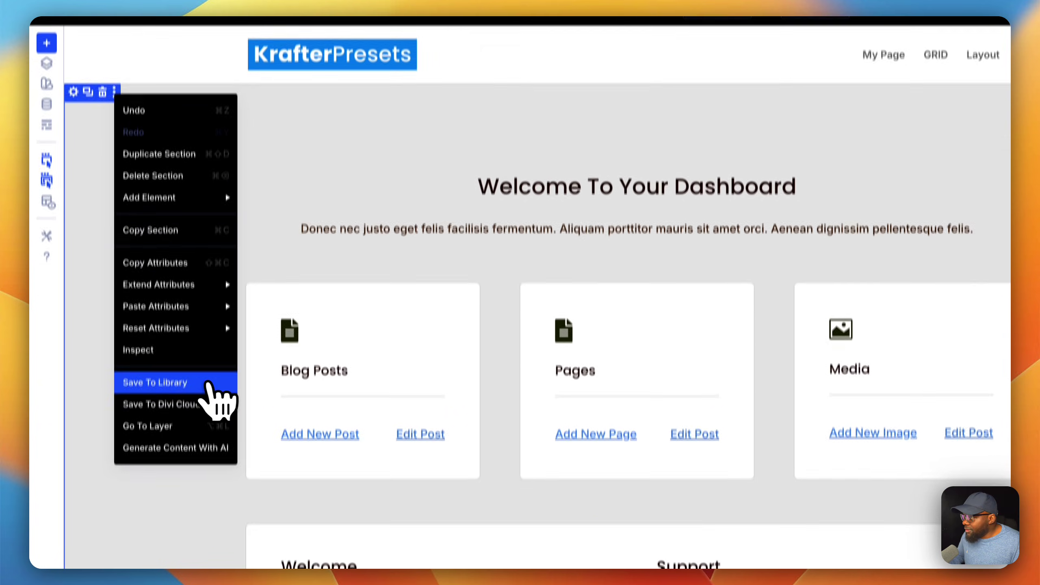
pyautogui.click(211, 382)
pyautogui.click(148, 150)
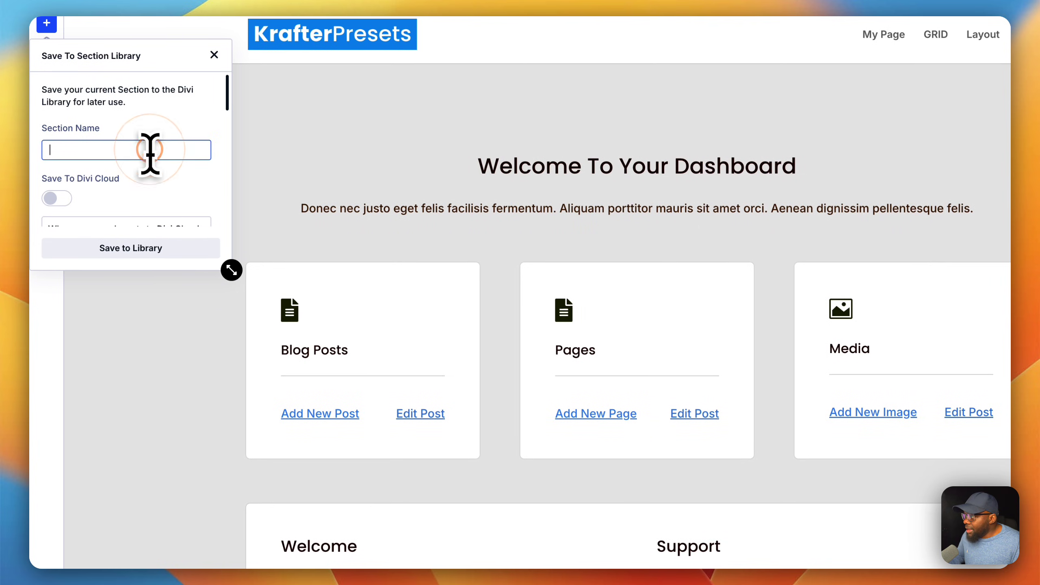
pyautogui.moveTo(232, 271); pyautogui.dragTo(430, 528)
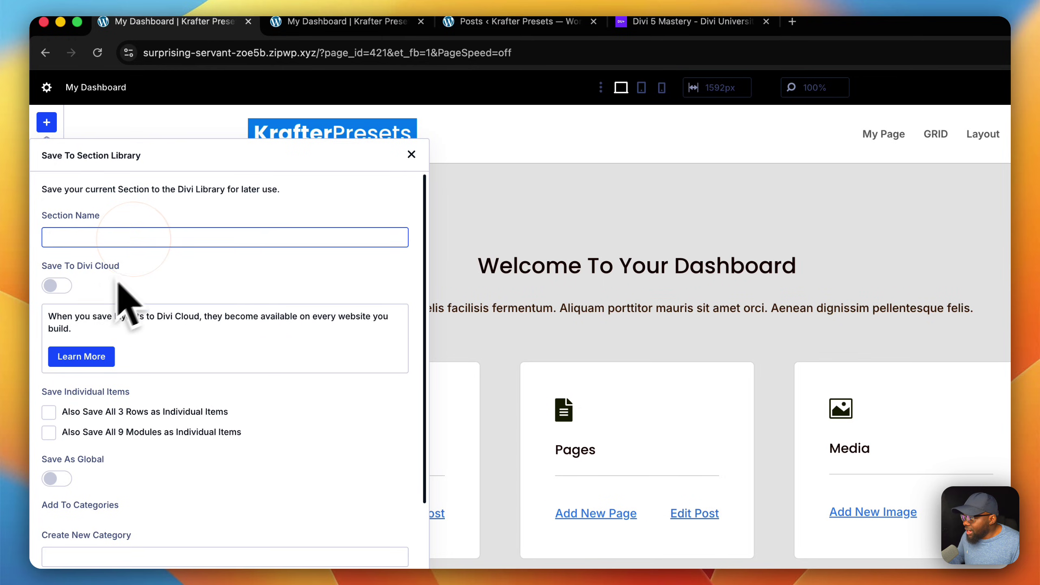
pyautogui.click(61, 278)
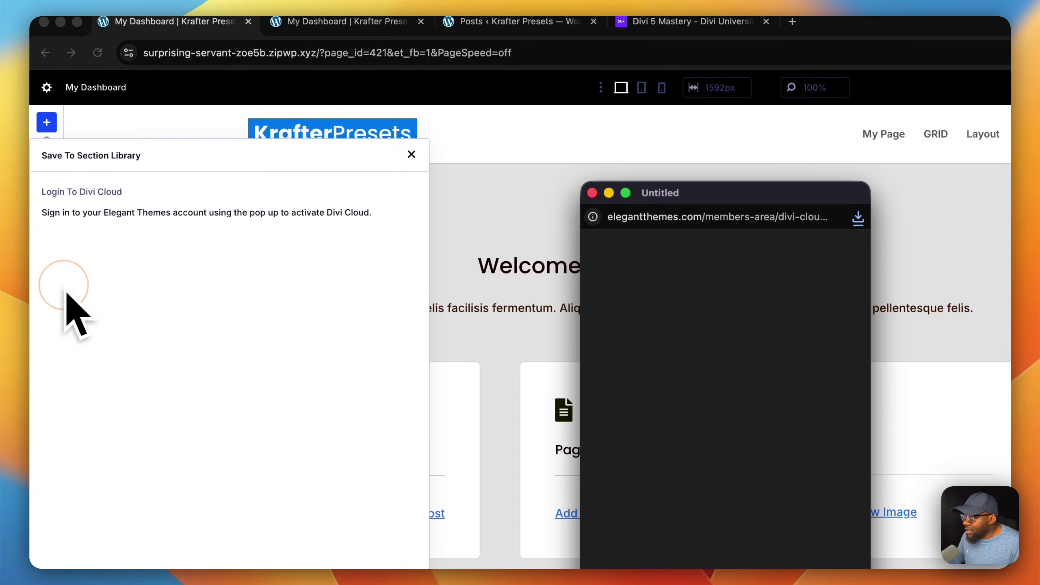
pyautogui.click(672, 348)
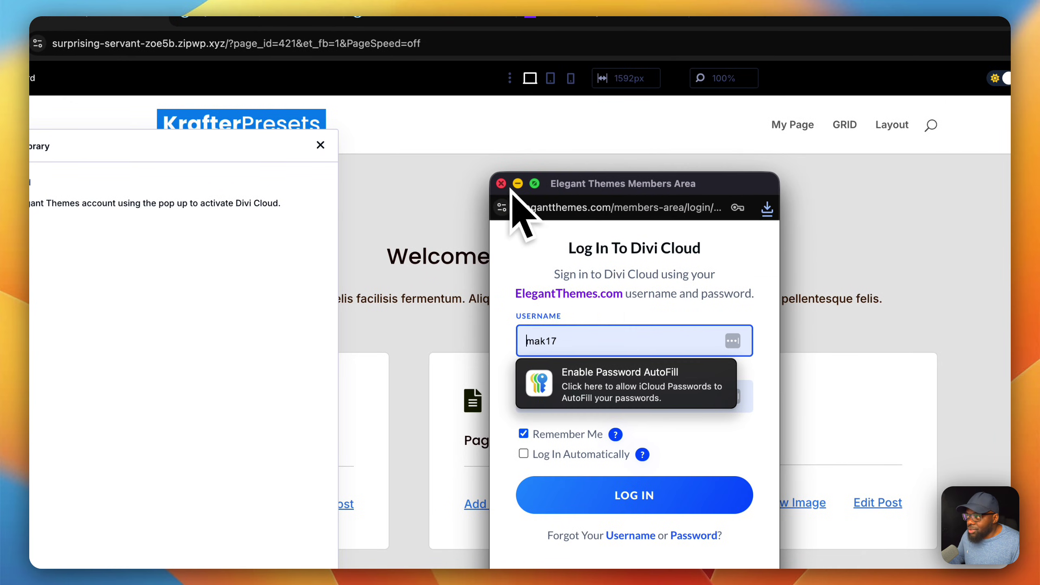
pyautogui.click(501, 184)
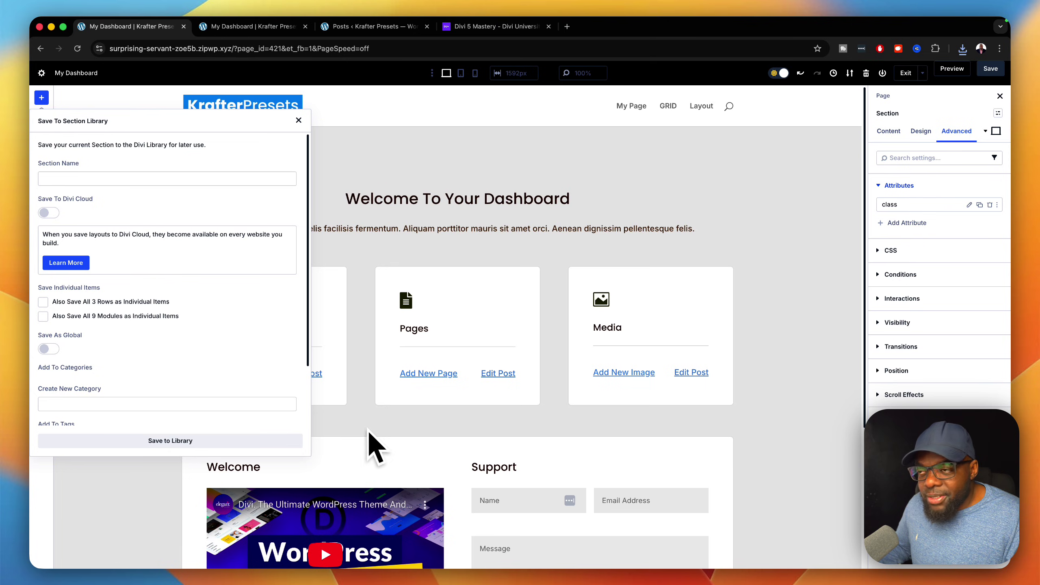
pyautogui.scroll(-3, 183, 389)
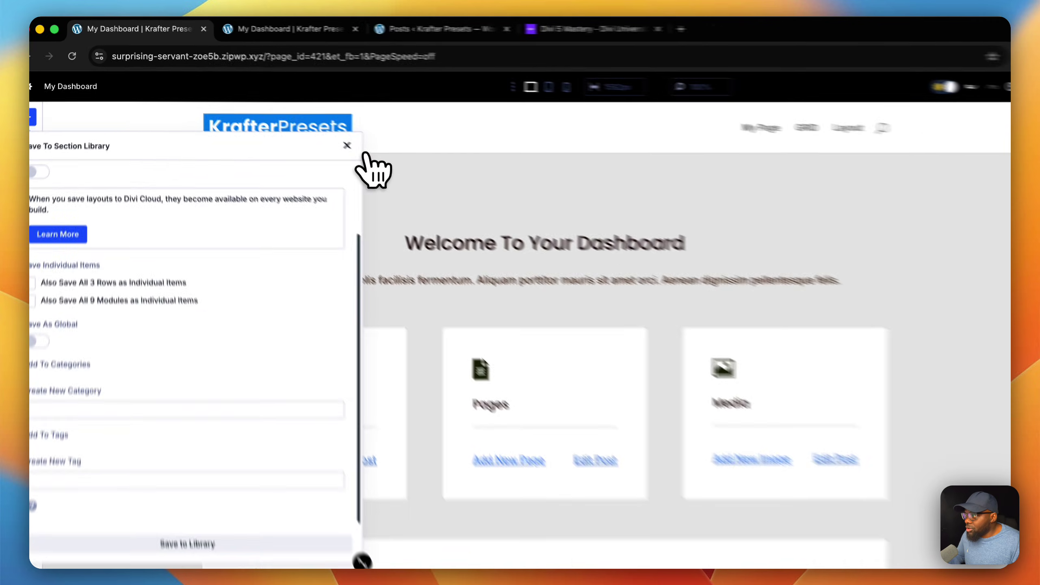
pyautogui.click(299, 120)
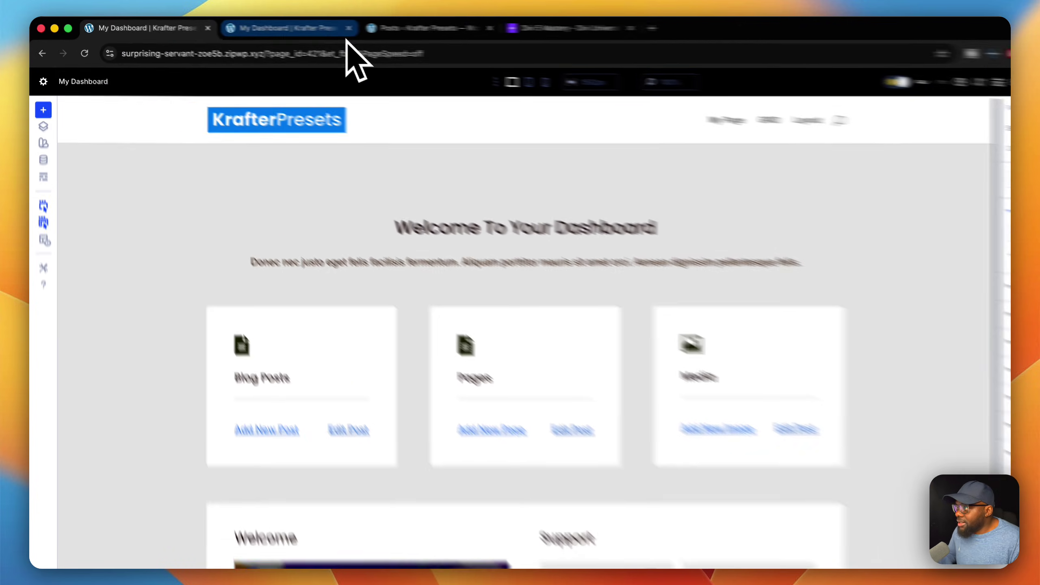
# - Load the dashboard page at its plain /my-dashboard/ address without the preview parameters, and copy that URL
pyautogui.click(346, 36)
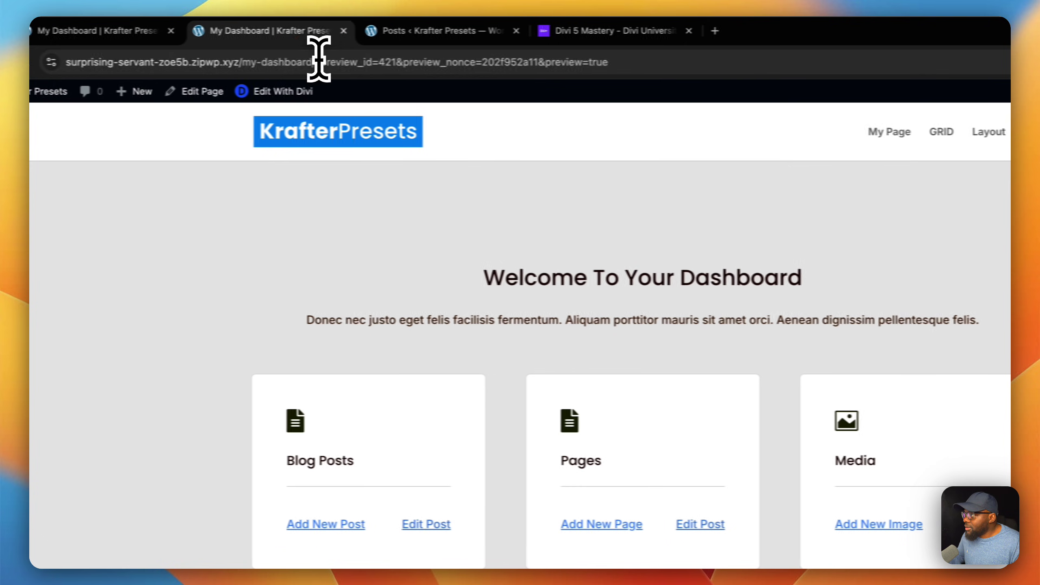
pyautogui.moveTo(320, 61); pyautogui.dragTo(750, 58)
pyautogui.press('BackSpace')
pyautogui.press('Return')
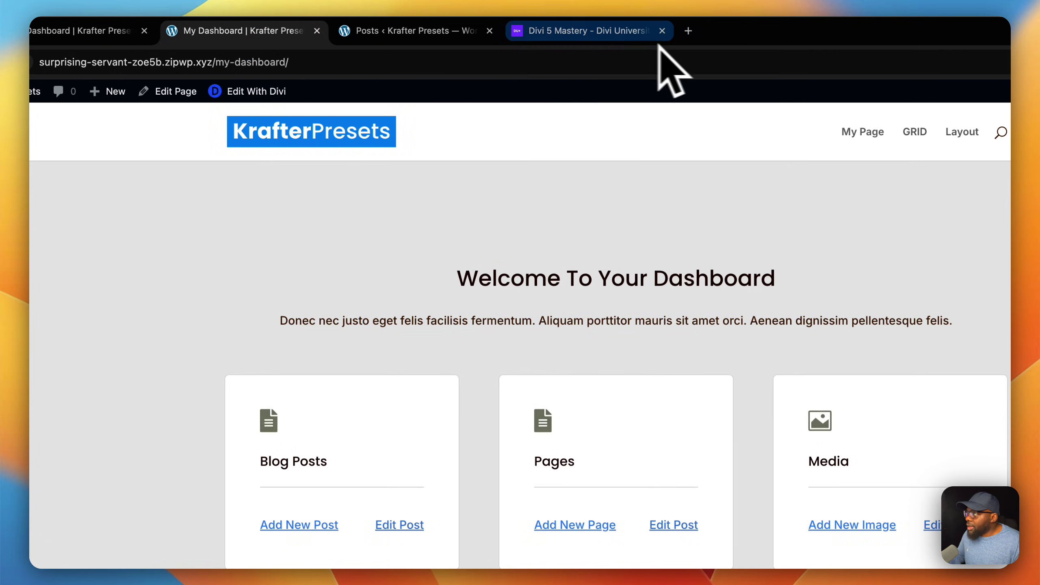
pyautogui.click(571, 62)
pyautogui.press('cmd+c')
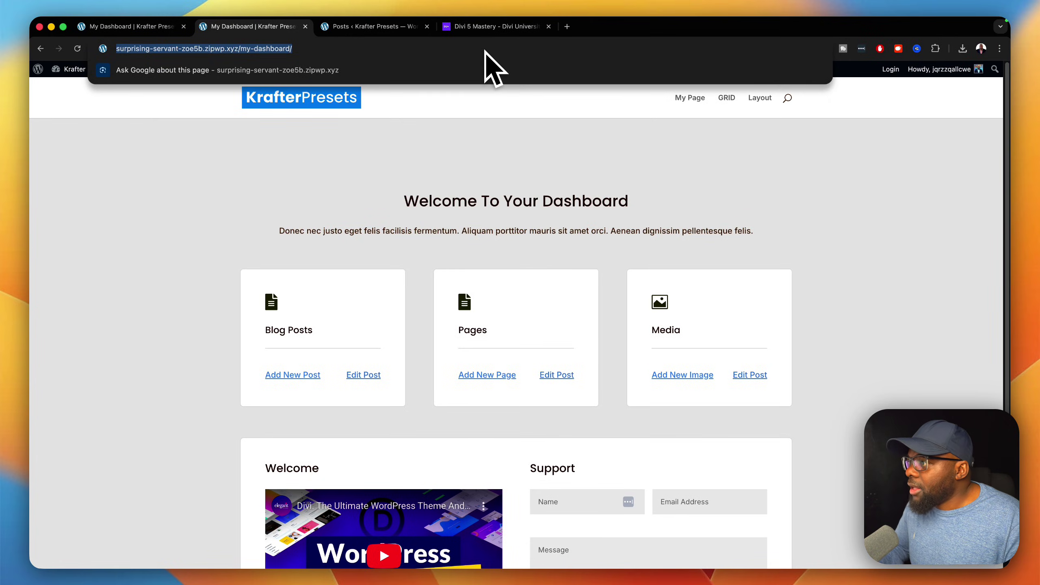
# - Exit the Divi builder for the My Dashboard page and go to the WordPress Pages list
pyautogui.click(164, 26)
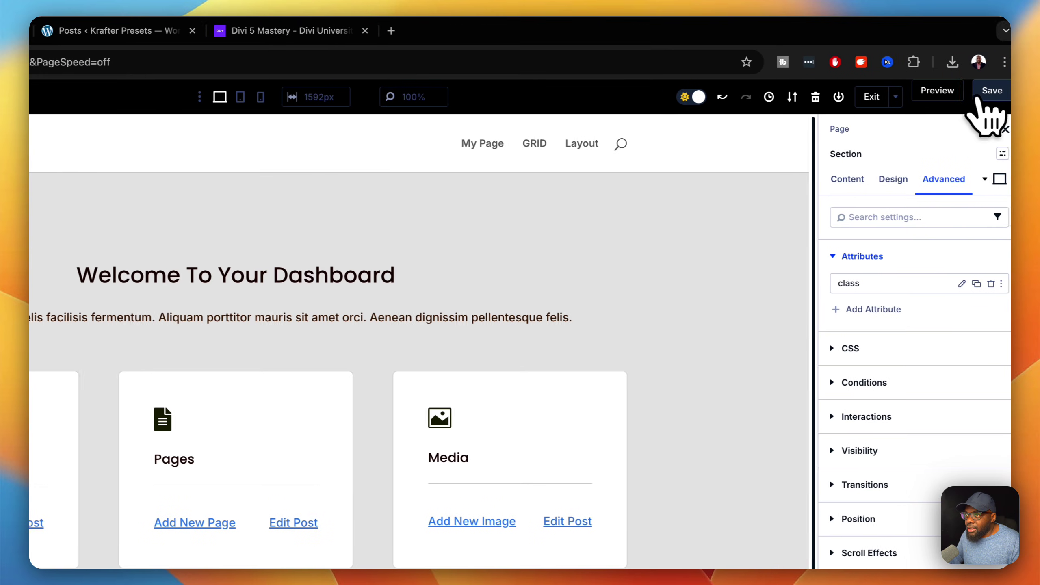
pyautogui.click(872, 96)
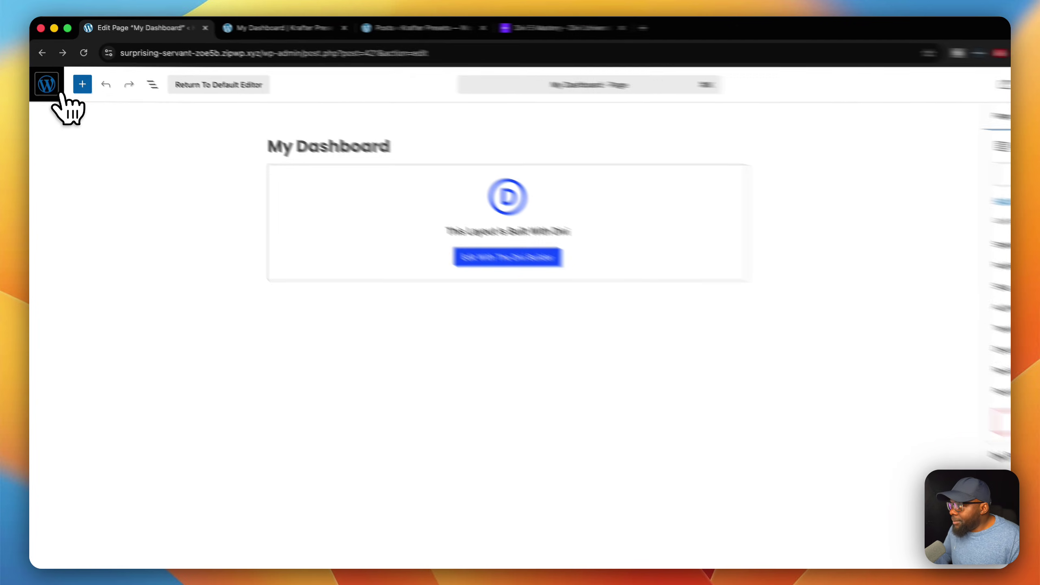
pyautogui.click(46, 79)
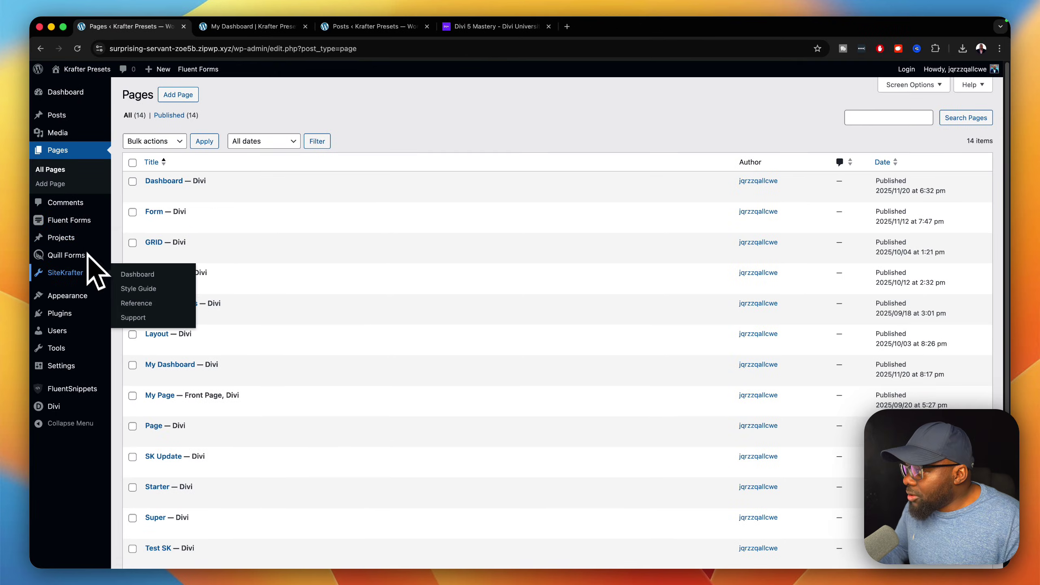
# - Search for "fluentauth" among the plugins available to add, then install and activate FluentAuth
pyautogui.moveTo(83, 293)
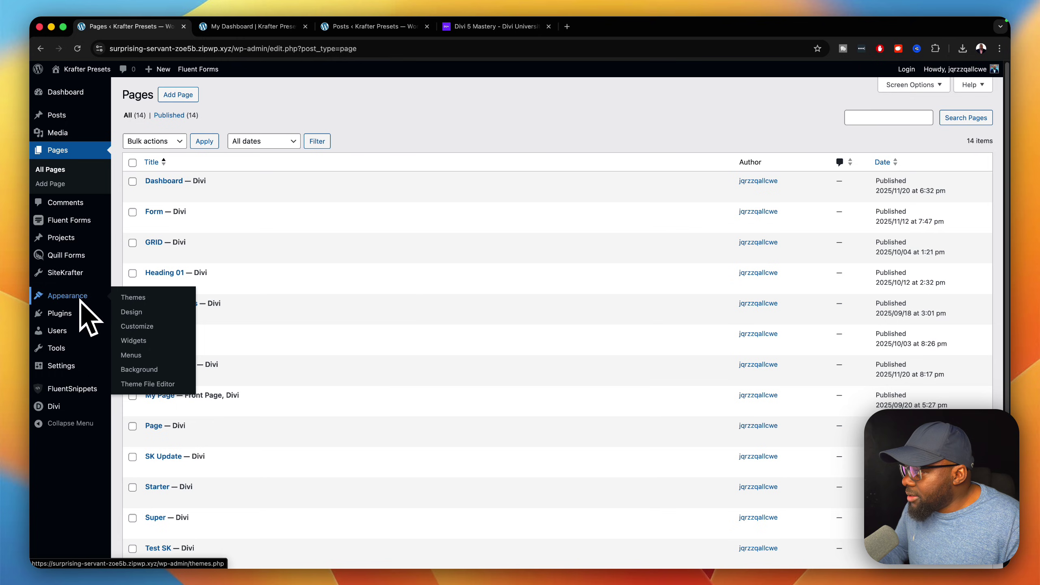
pyautogui.moveTo(78, 313)
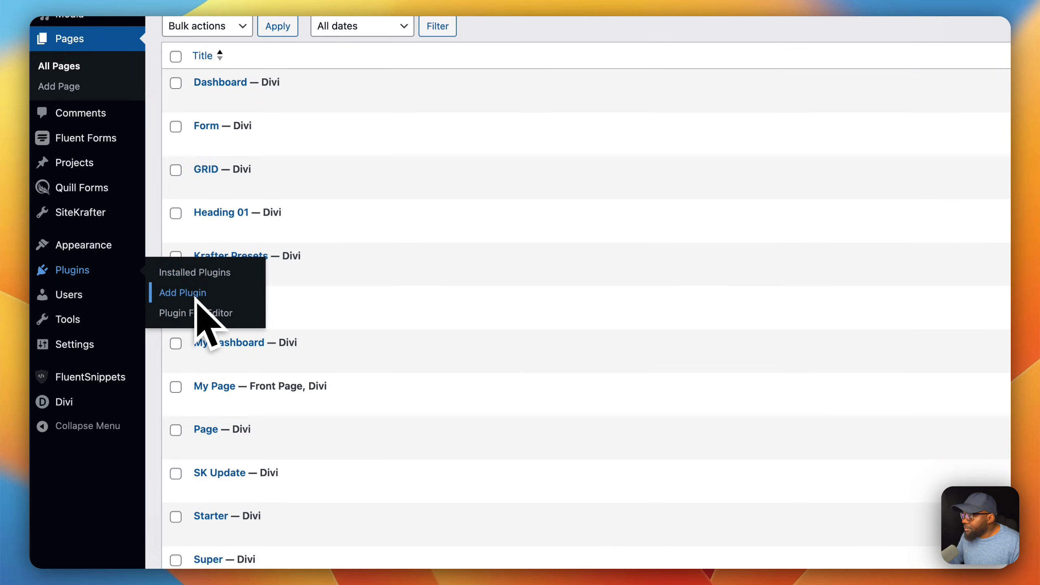
pyautogui.click(196, 293)
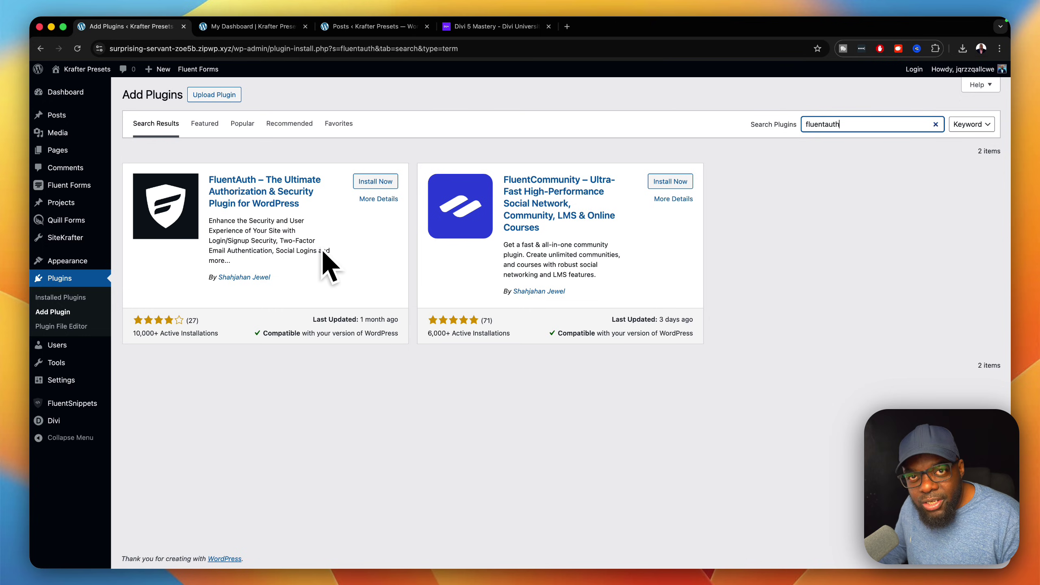
pyautogui.click(370, 183)
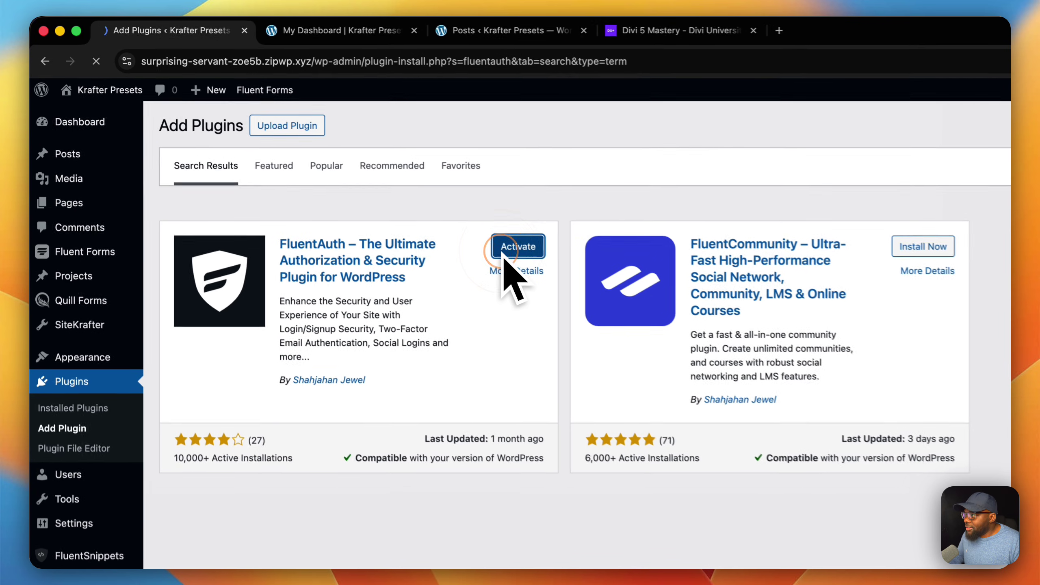
pyautogui.click(512, 255)
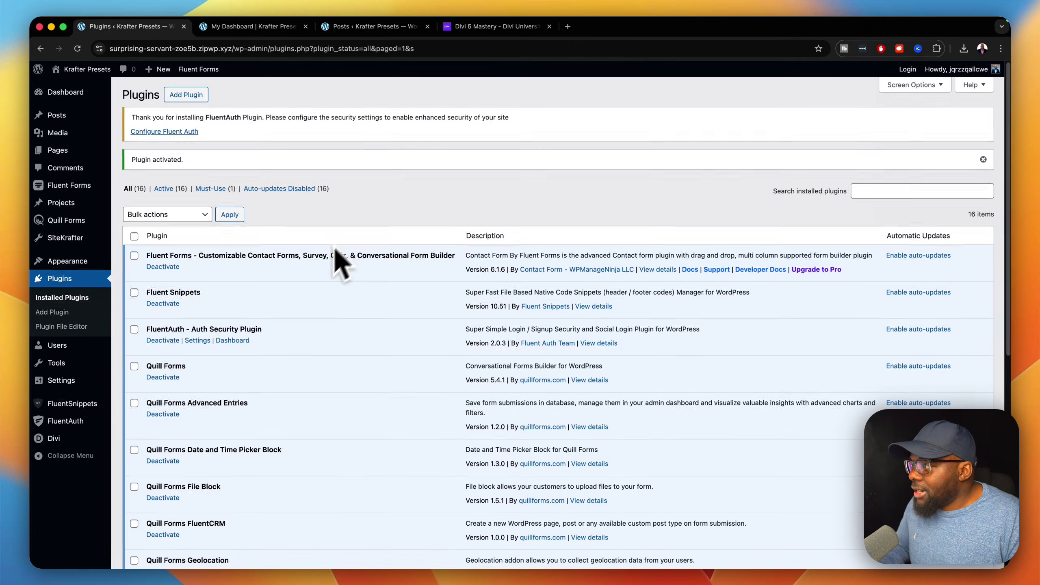
# - Open the FluentAuth plugin's settings and apply its recommended security settings
pyautogui.scroll(-2, 252, 352)
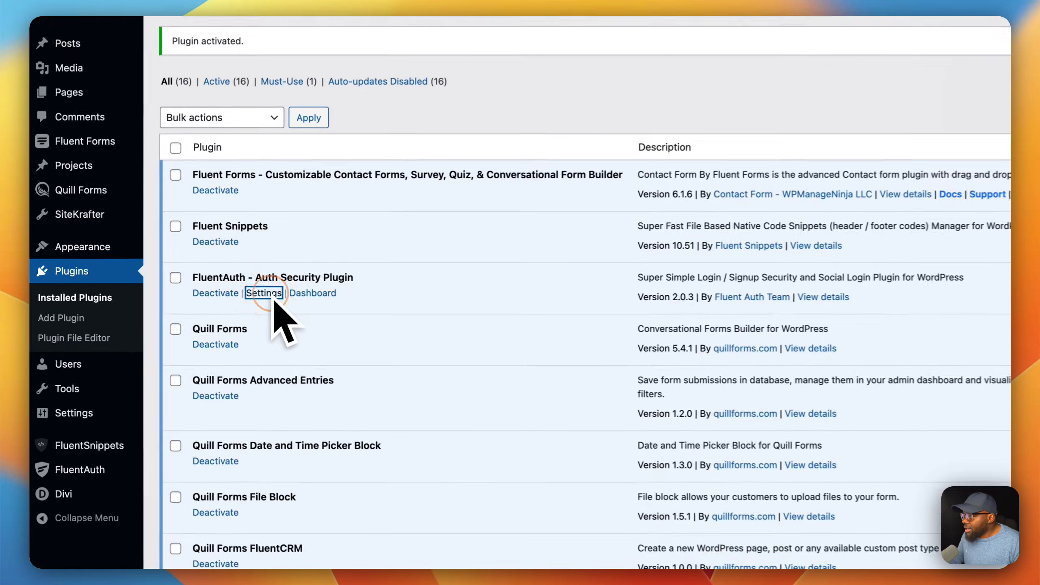
pyautogui.click(202, 293)
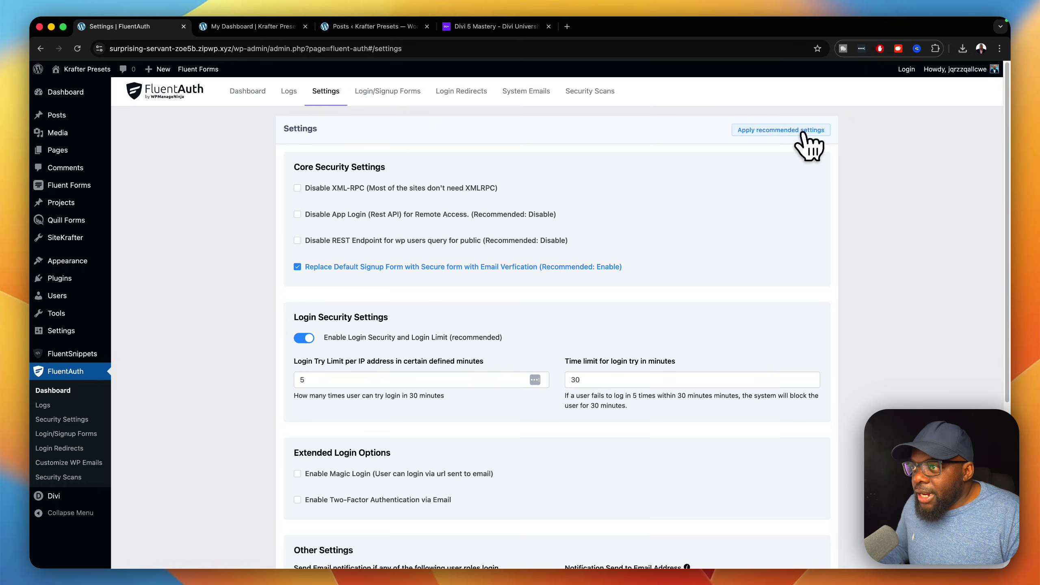
pyautogui.click(803, 134)
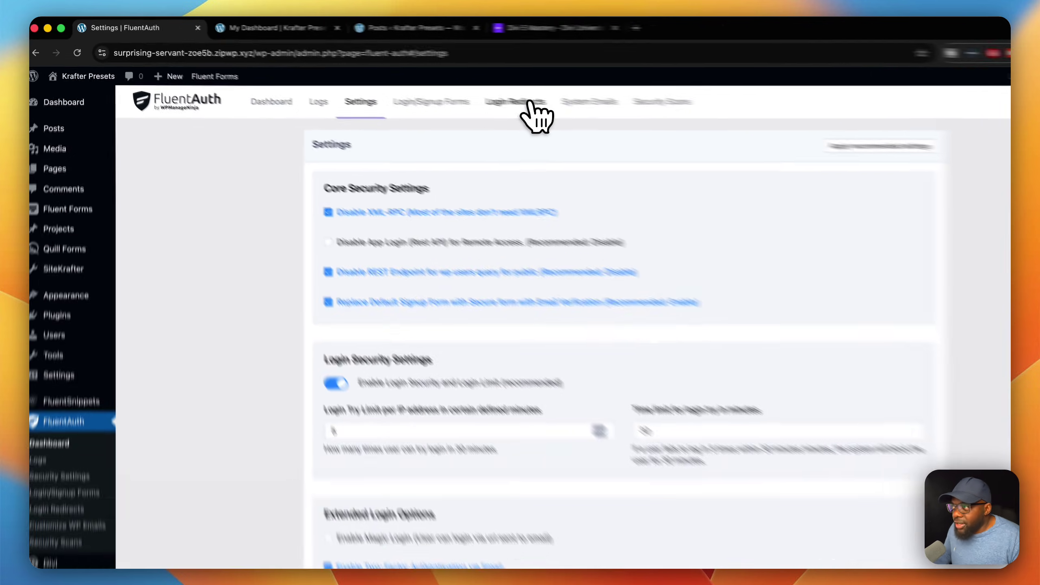
pyautogui.click(470, 91)
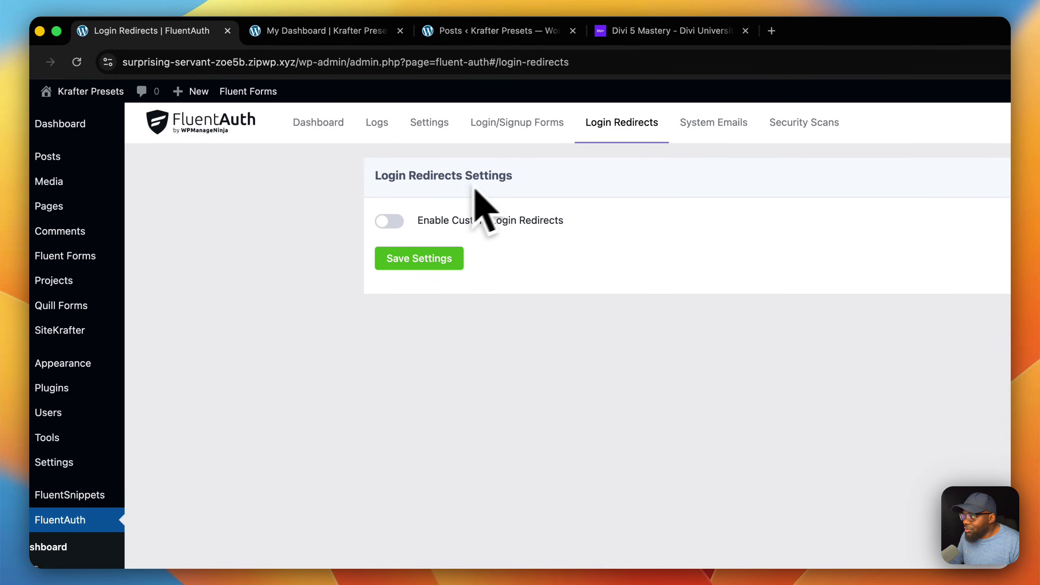
pyautogui.click(389, 221)
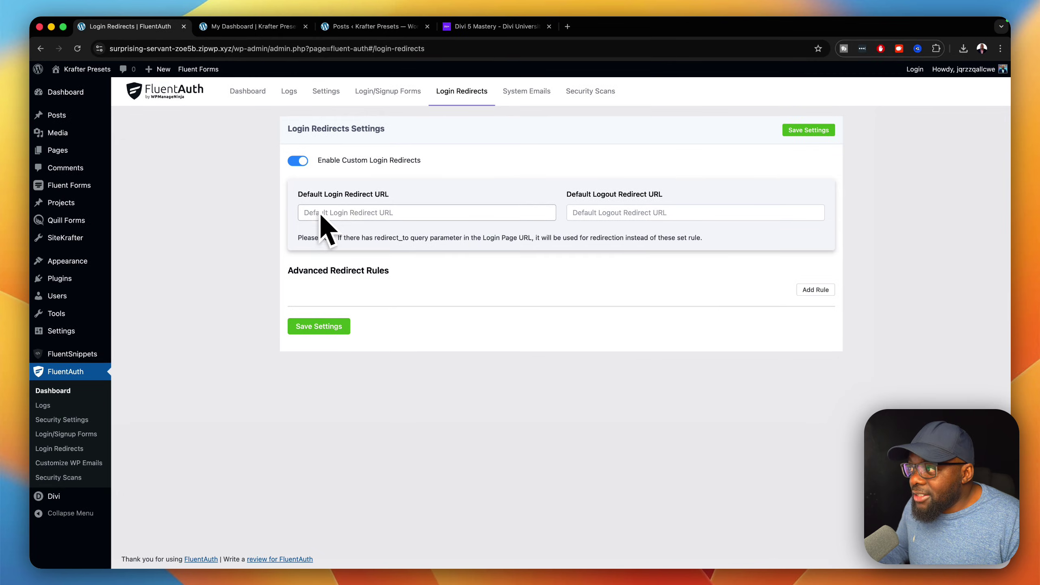
pyautogui.click(437, 212)
pyautogui.press('cmd+v')
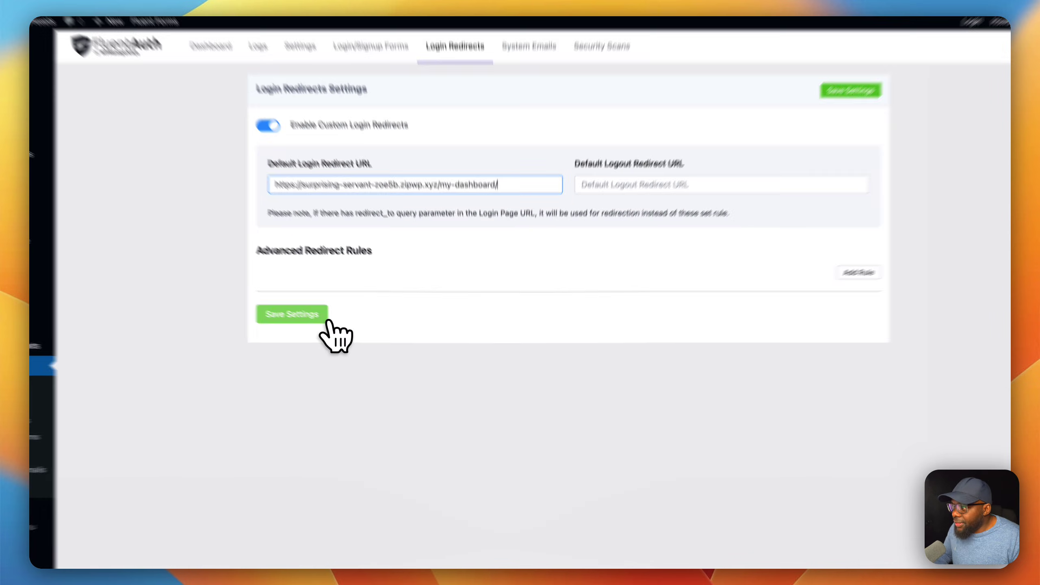
pyautogui.click(336, 330)
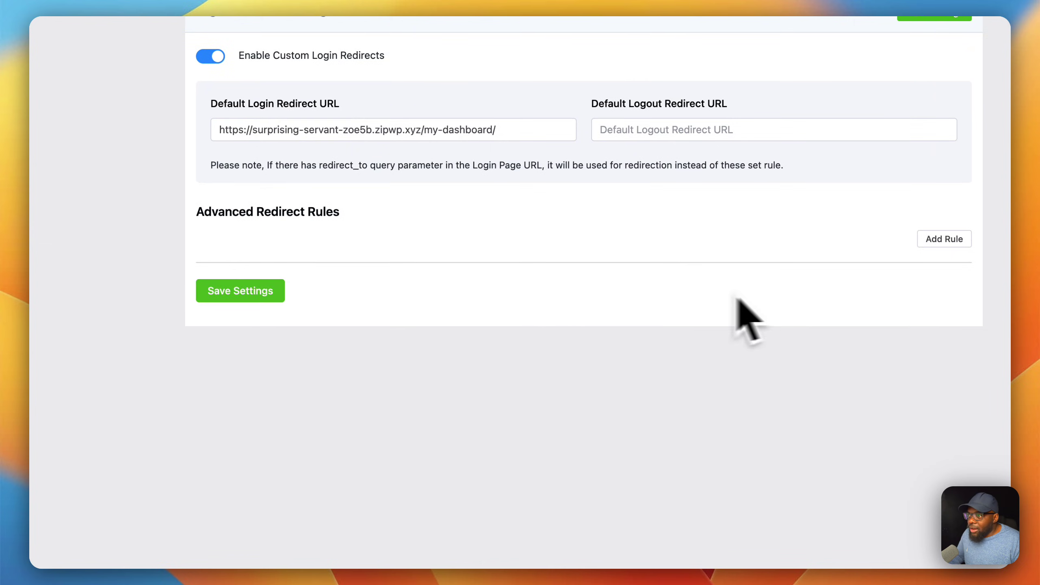
pyautogui.click(944, 238)
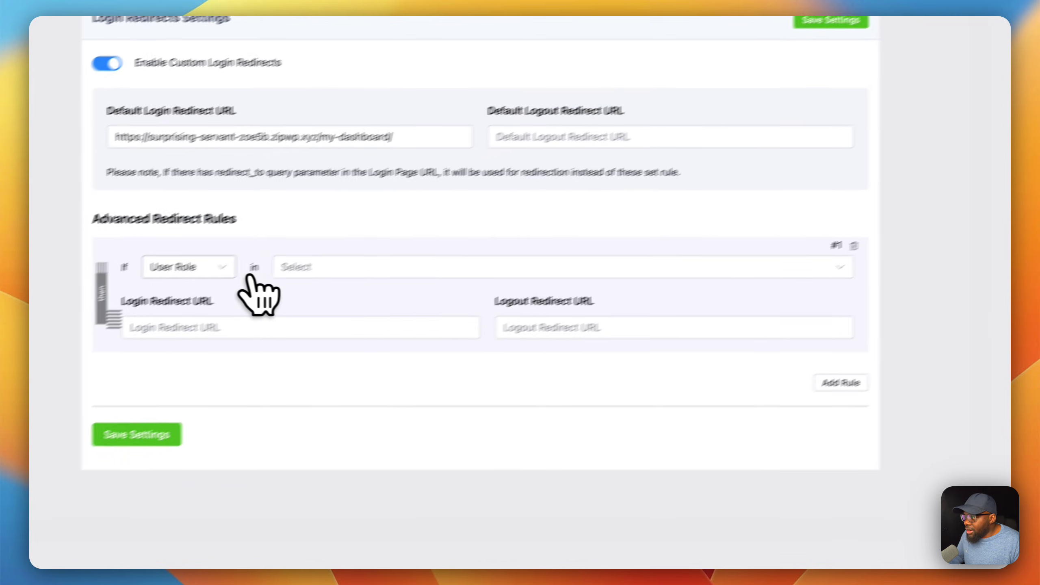
pyautogui.click(118, 290)
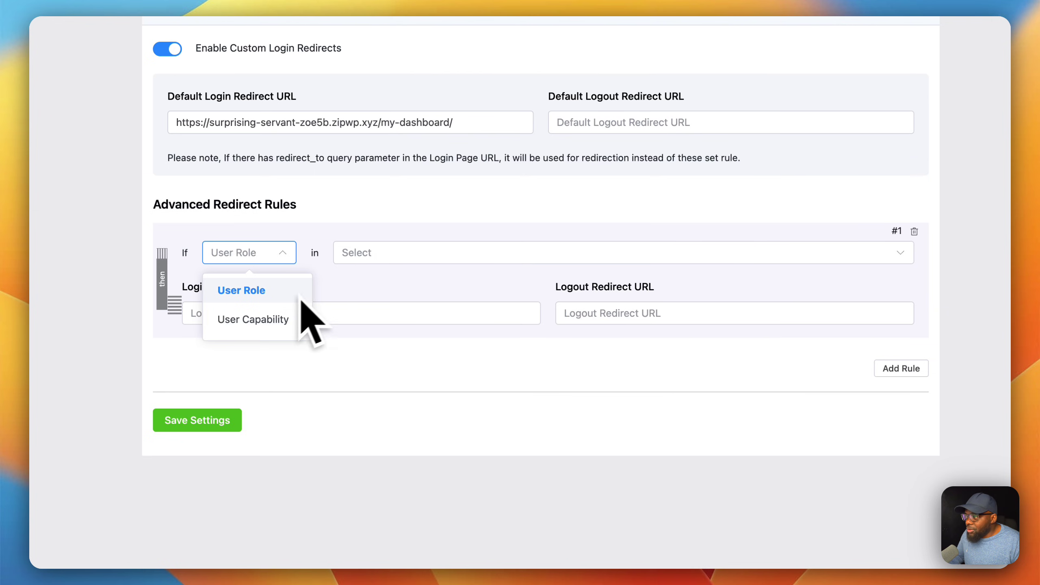
pyautogui.click(384, 283)
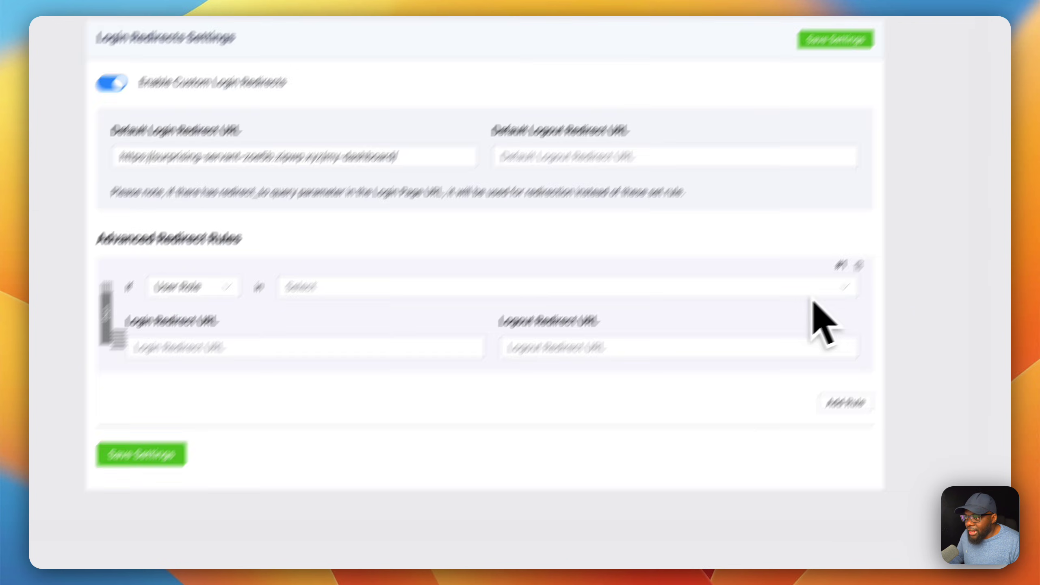
pyautogui.click(915, 232)
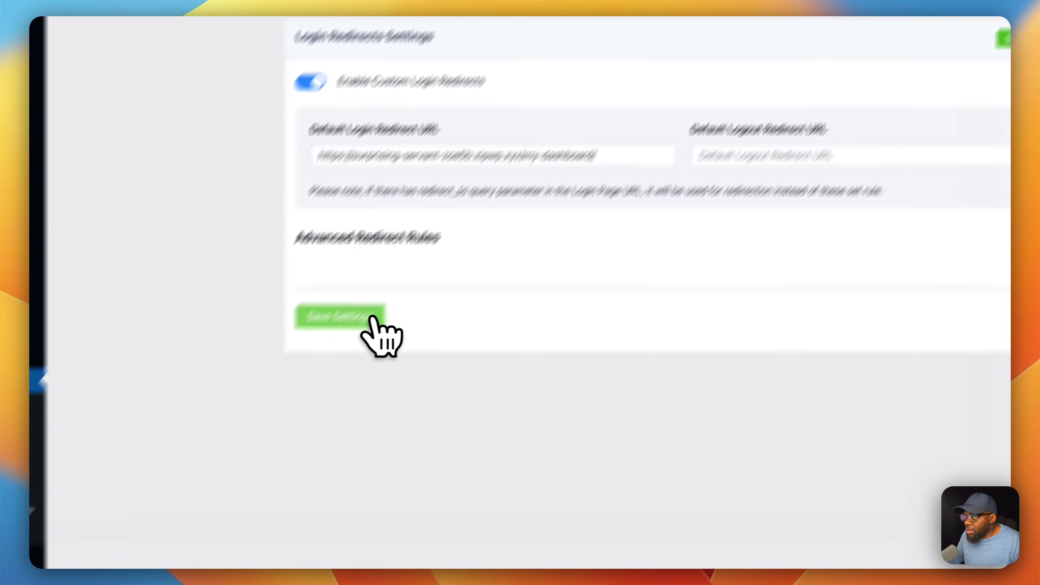
# - Save the login redirect settings and look over the live My Dashboard page
pyautogui.click(374, 320)
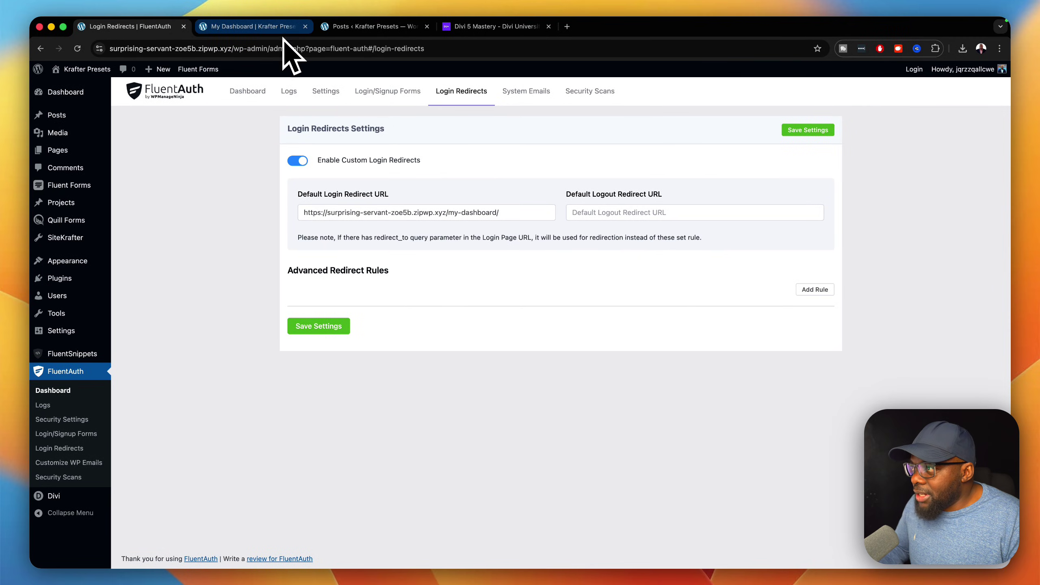
pyautogui.click(286, 32)
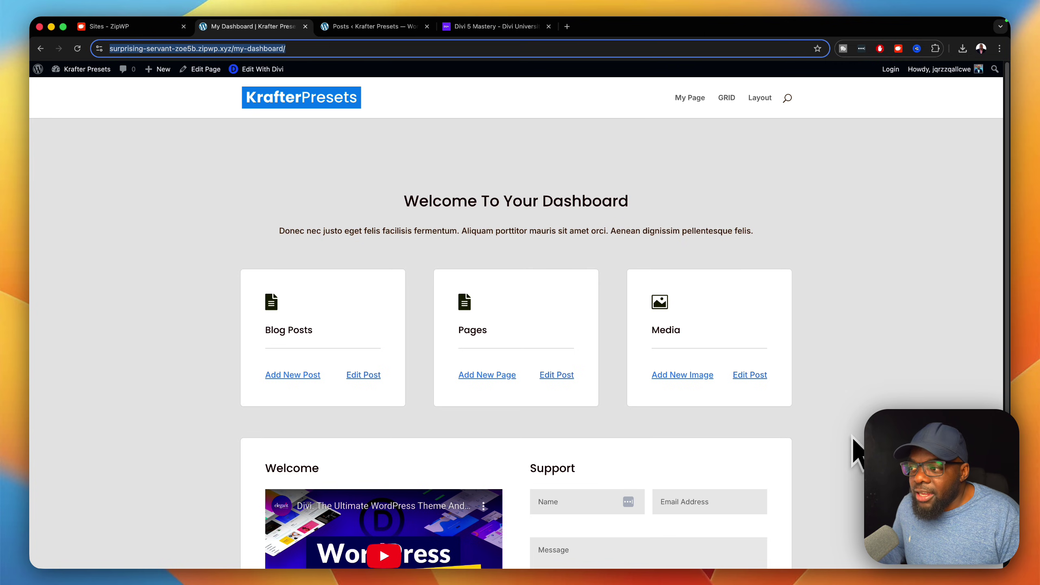
pyautogui.scroll(-5, 855, 451)
pyautogui.scroll(5, 858, 448)
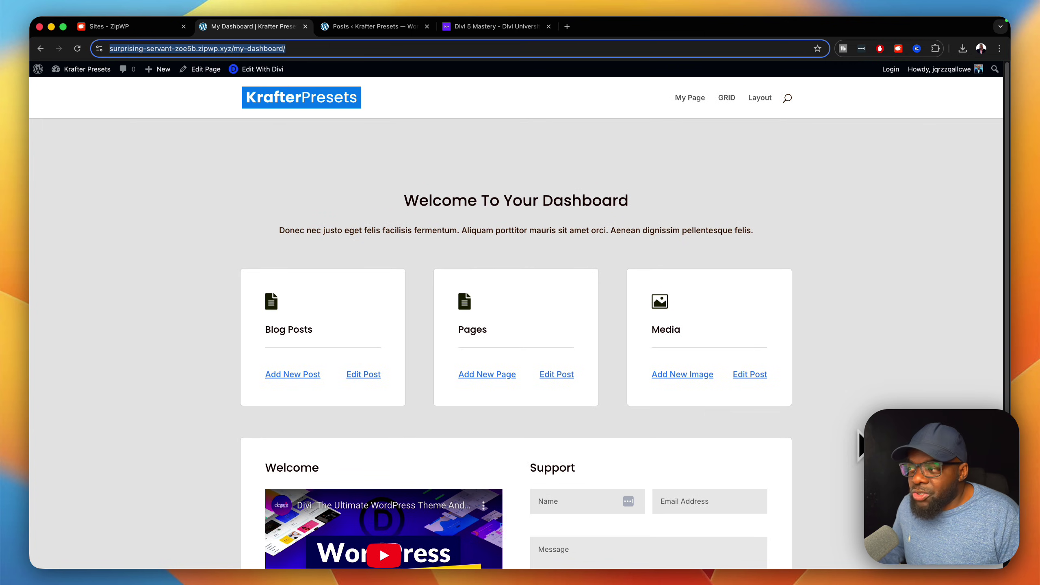